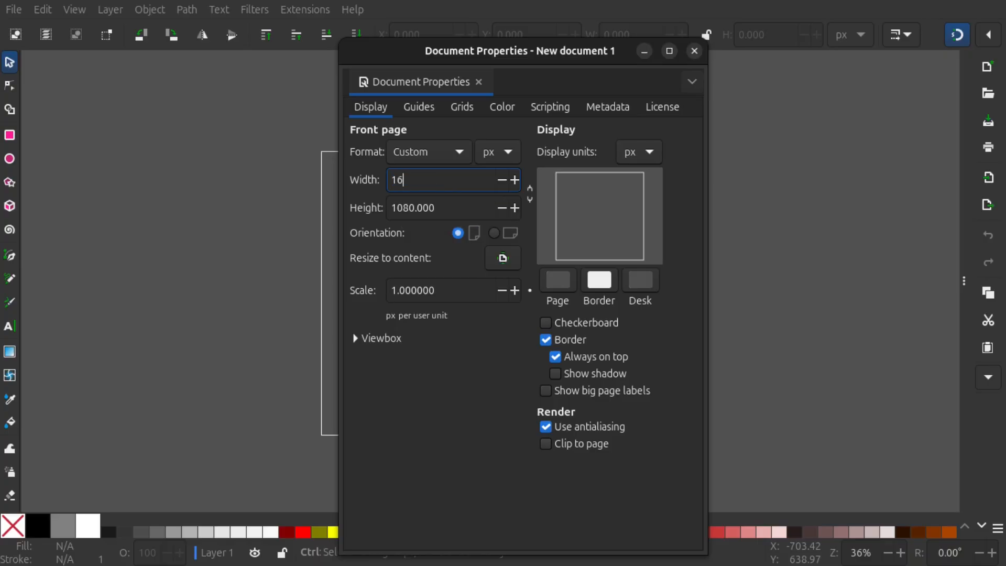
Set the front page width and height to 16 px each and close the document properties
key("Return")
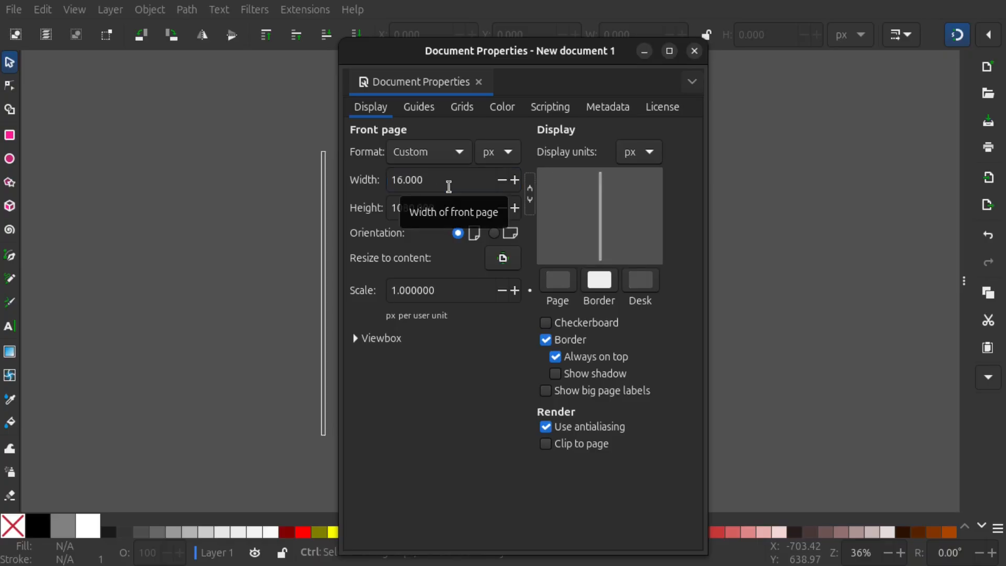
triple_click(447, 207)
type("1")
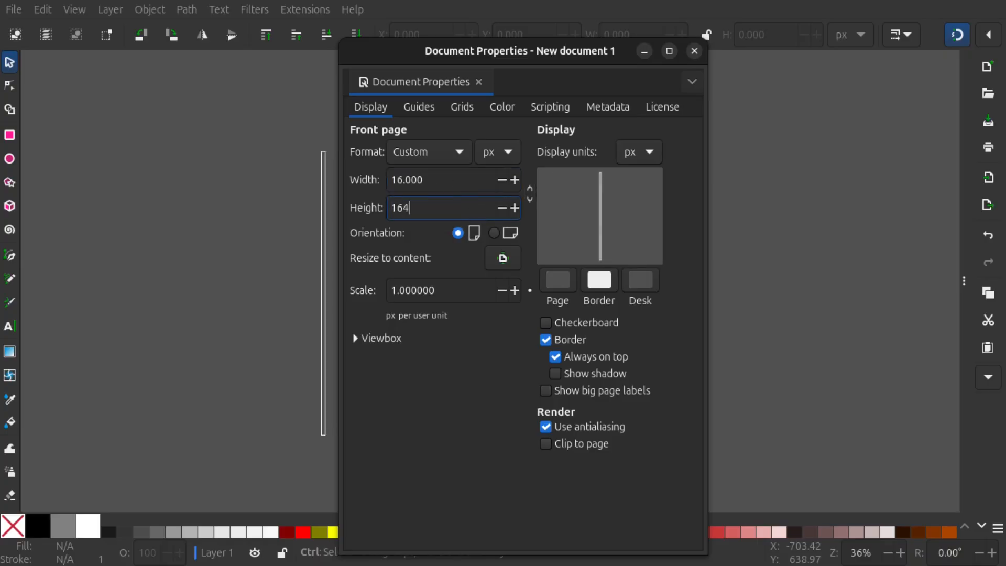
type("6")
key("Return")
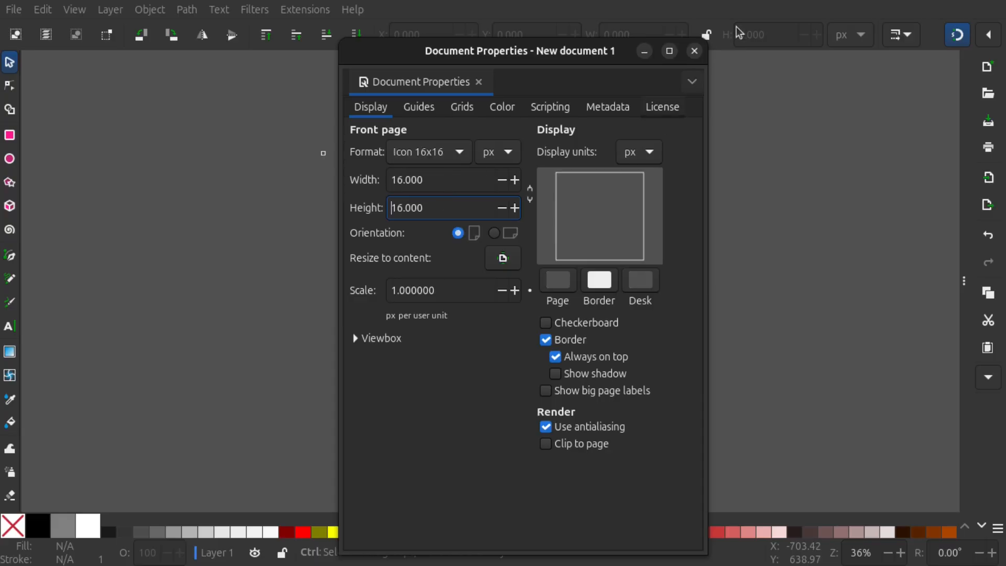
left_click(694, 50)
Add a rectangular grid to the document with a major grid line every 4 lines
left_click_drag(324, 155, 390, 195)
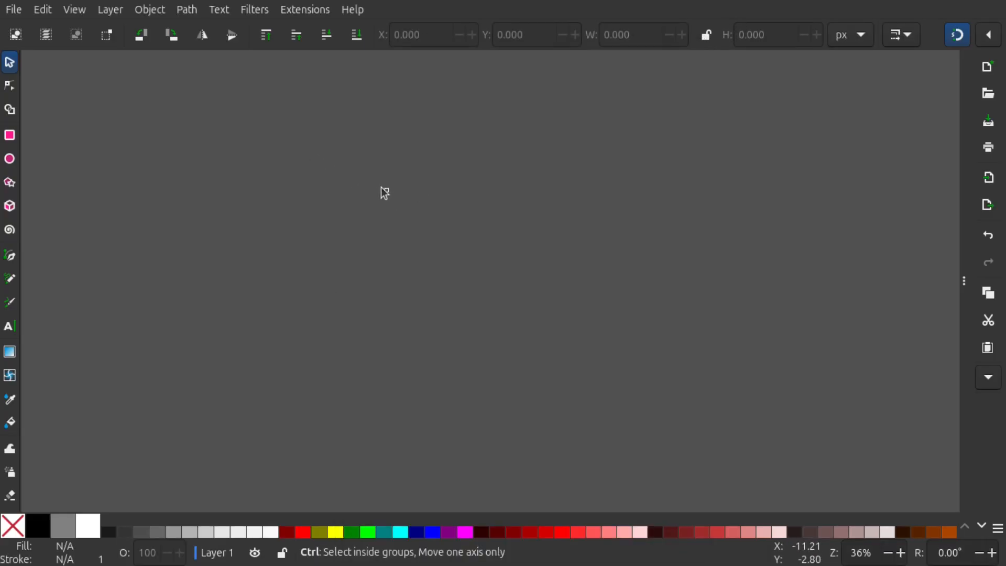
scroll(392, 193, "up", 1)
scroll(388, 193, "up", 9)
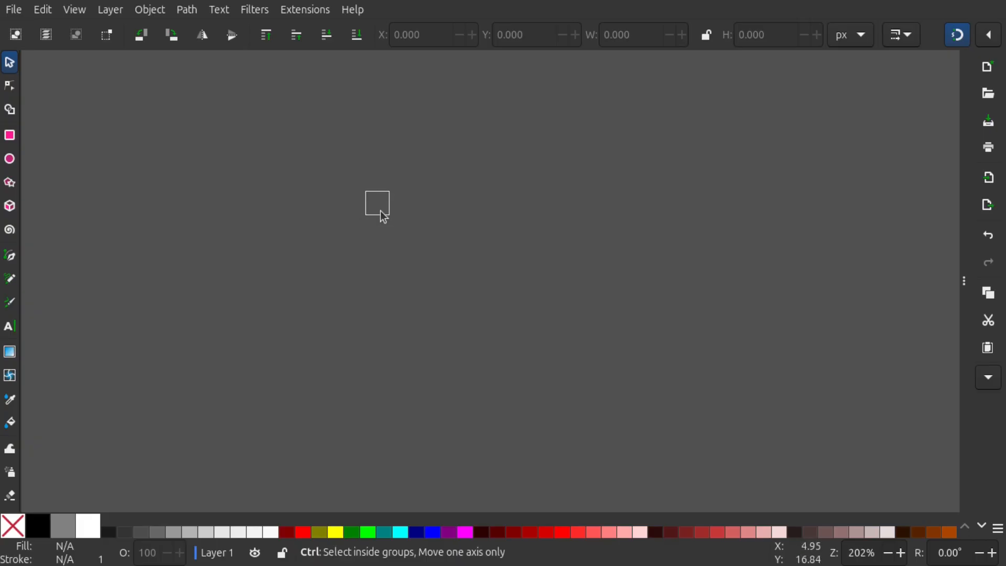
left_click_drag(324, 147, 433, 164)
scroll(425, 178, "up", 2)
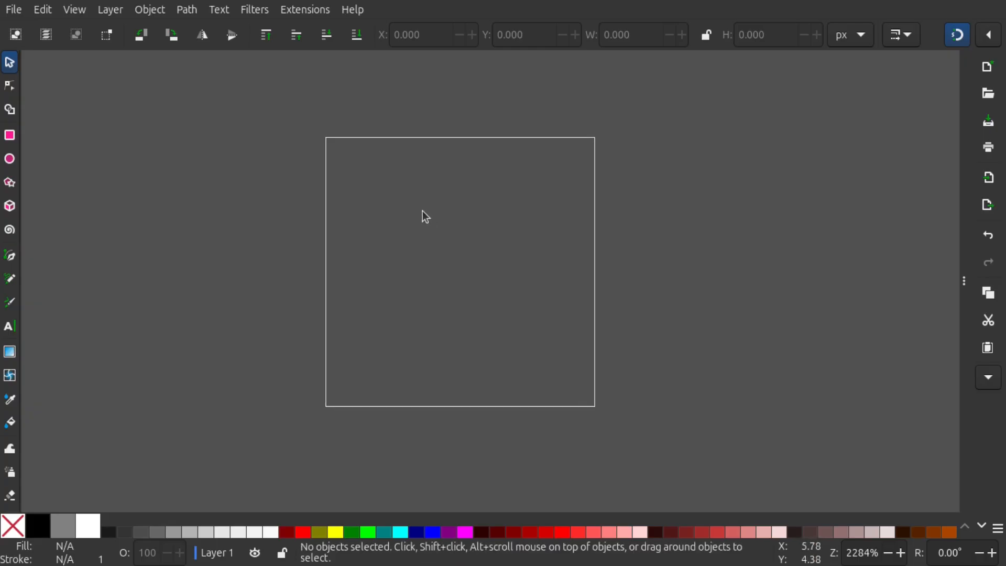
key("minus")
left_click(14, 9)
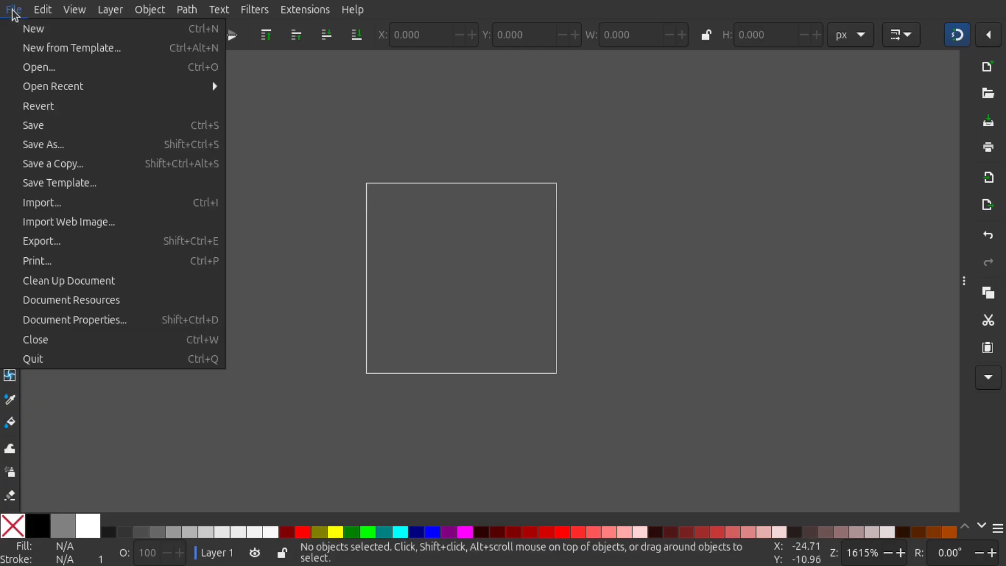
left_click(108, 324)
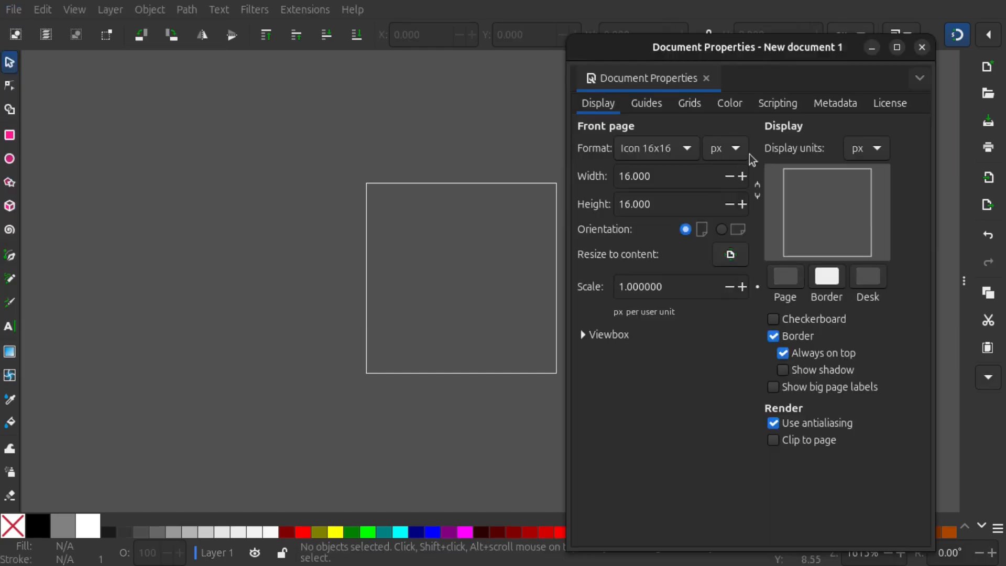
left_click(689, 103)
left_click_drag(765, 59, 794, 50)
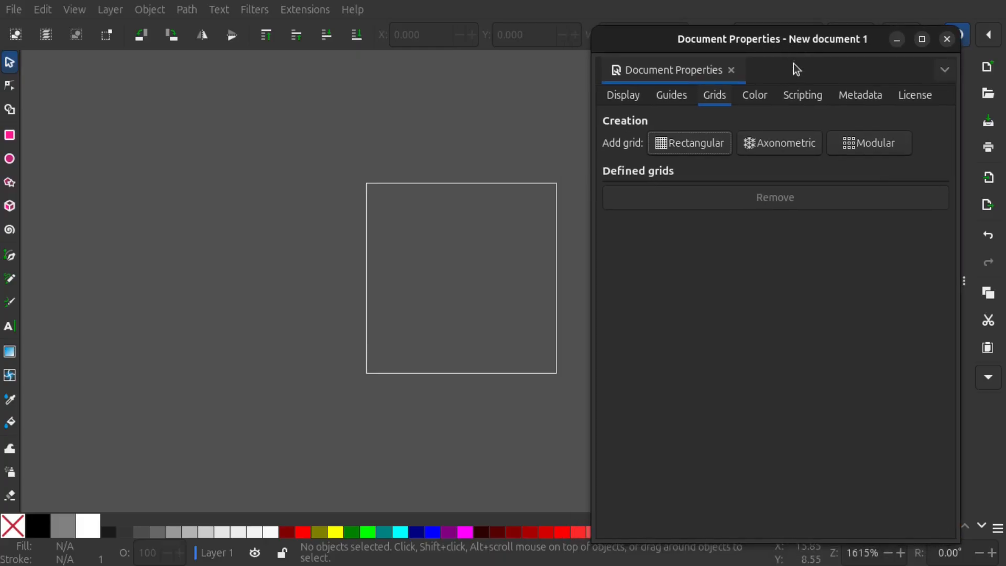
left_click(687, 150)
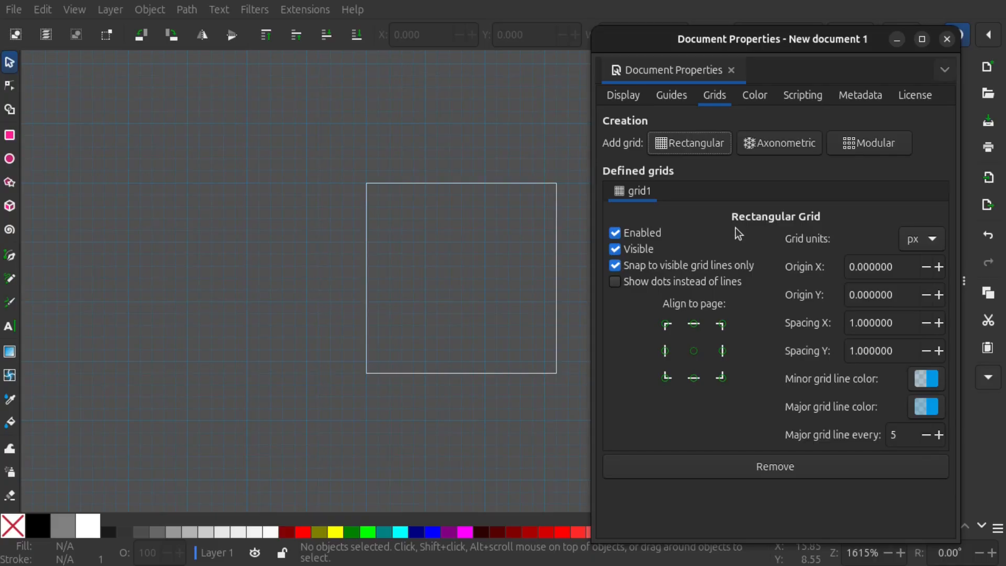
left_click(926, 436)
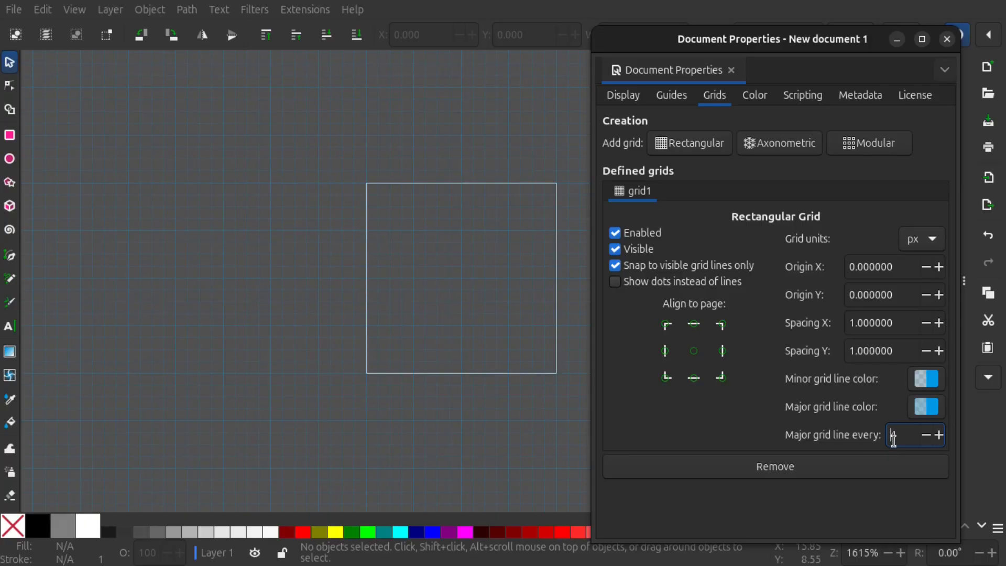
Change the page background colour to white (RGBA ffffffff) and close the document properties
scroll(355, 206, "up", 4, "ctrl")
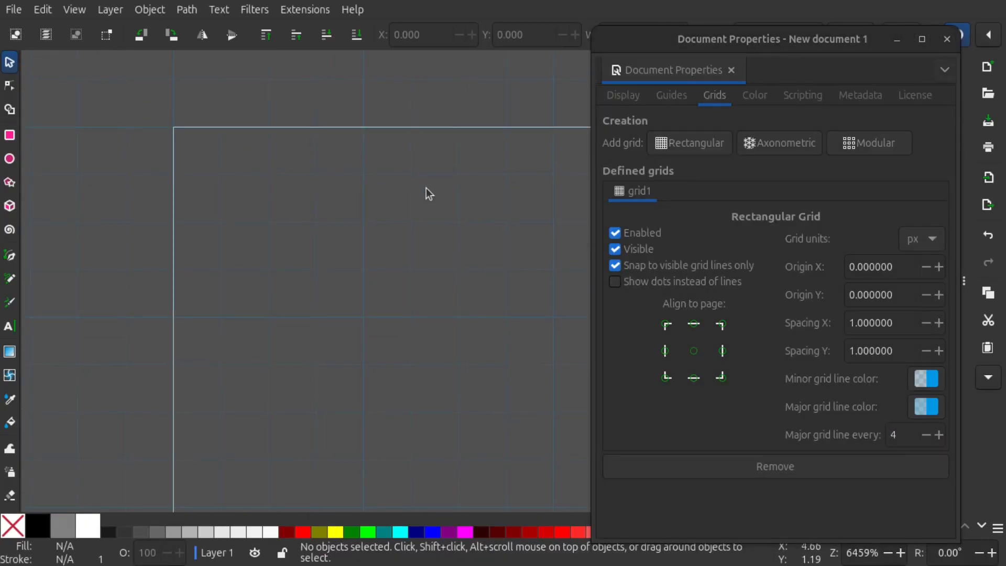
scroll(341, 181, "down", 3)
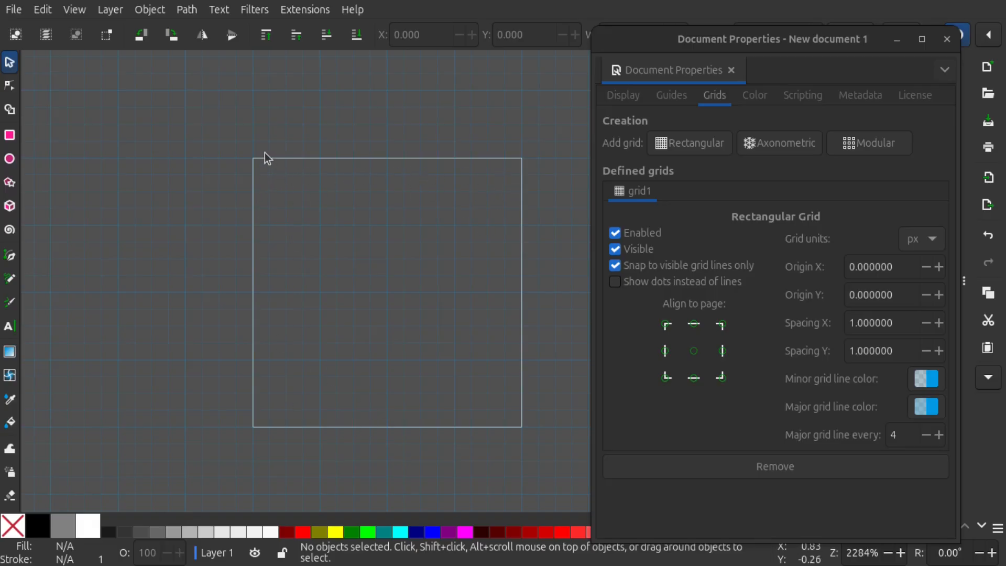
left_click_drag(859, 41, 826, 35)
left_click_drag(711, 50, 662, 53)
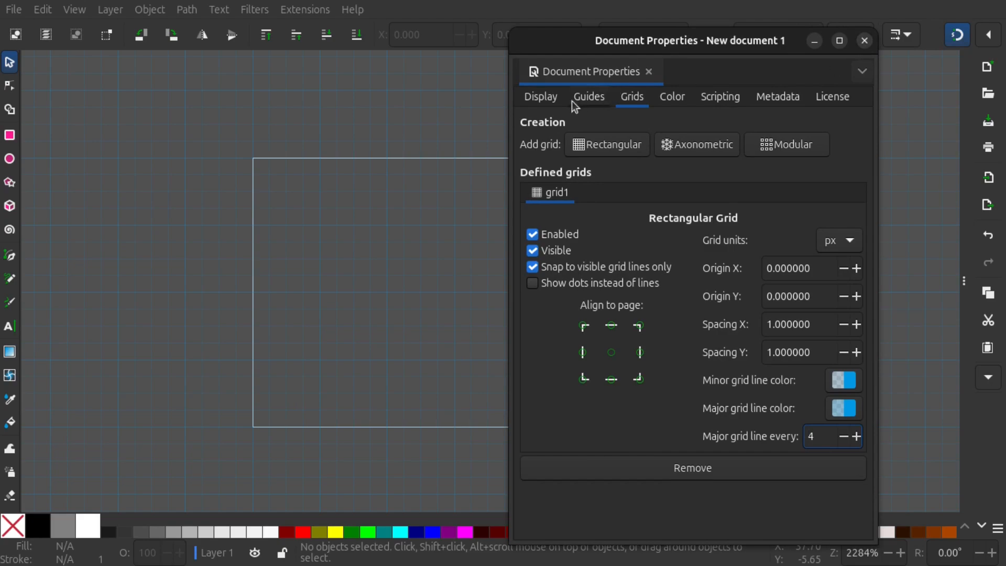
left_click(552, 100)
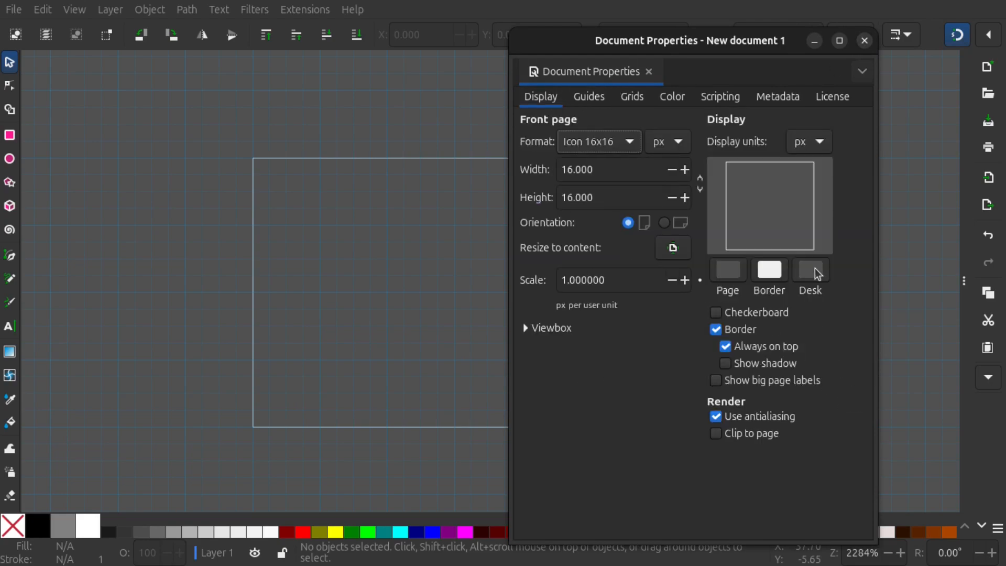
left_click(728, 271)
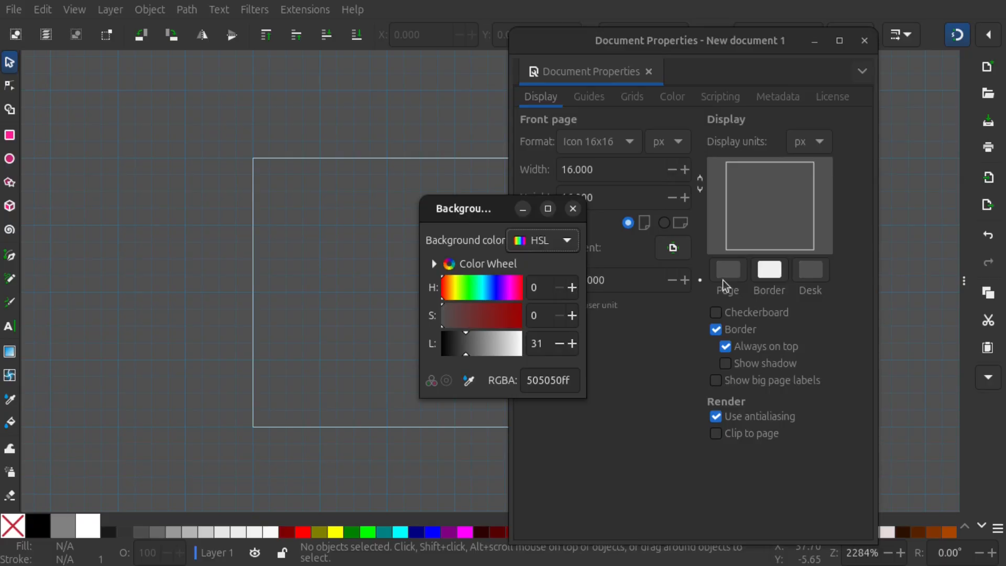
left_click_drag(508, 345, 526, 344)
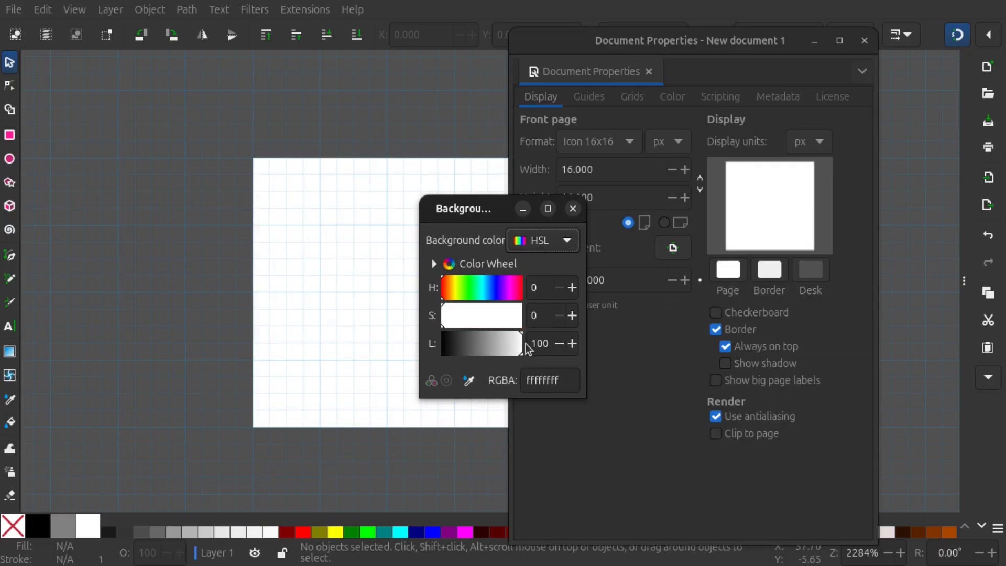
left_click(574, 209)
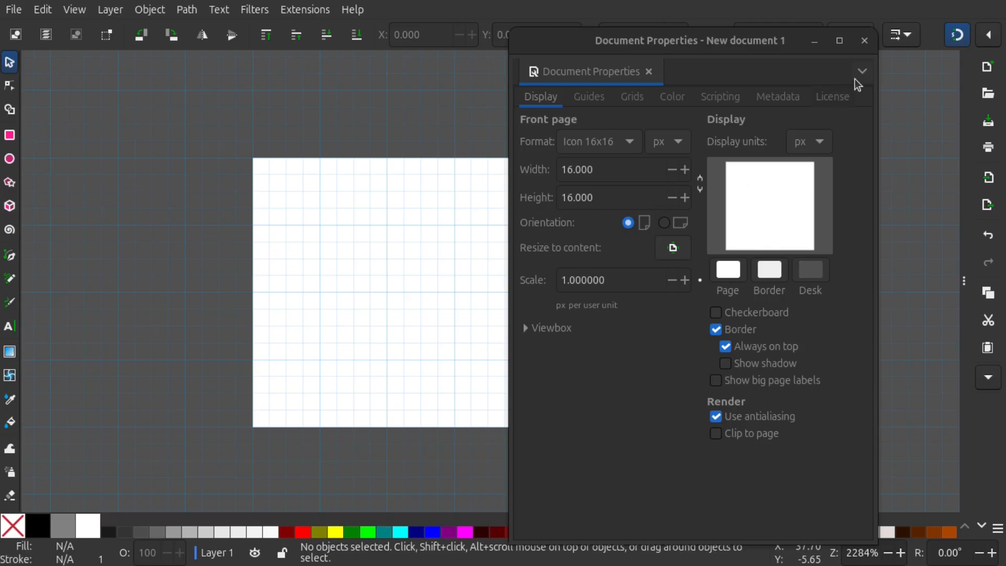
left_click(864, 40)
Widen the toolbox to two columns and add three new 16 × 16 px pages with the Pages tool
left_click_drag(555, 231, 502, 237)
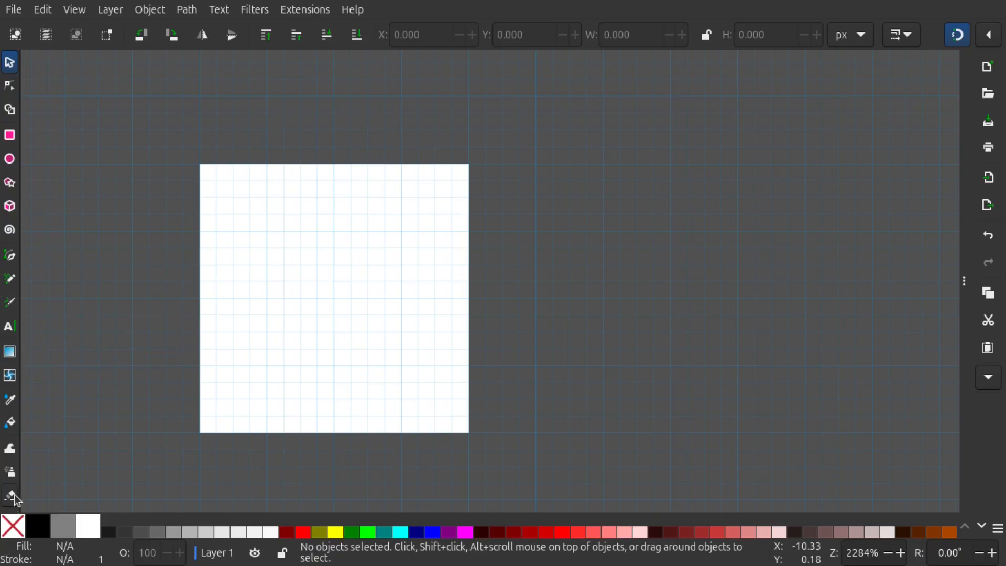
scroll(16, 501, "down", 2)
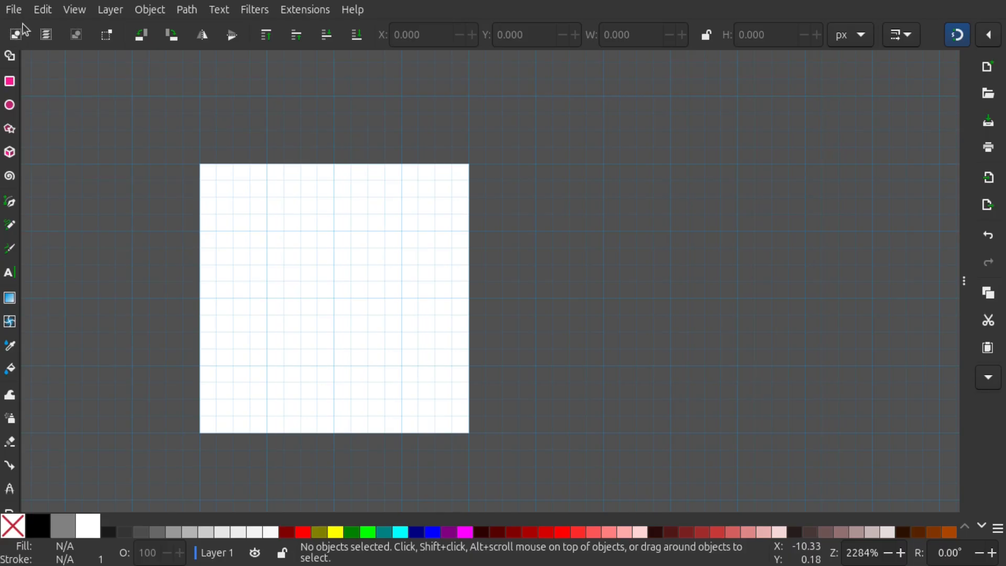
left_click_drag(29, 59, 52, 61)
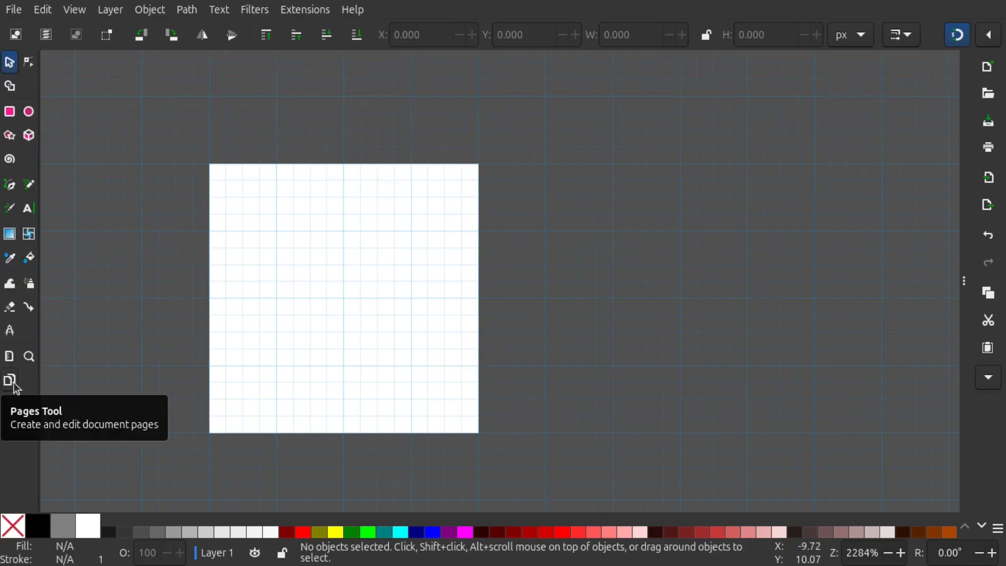
left_click(12, 381)
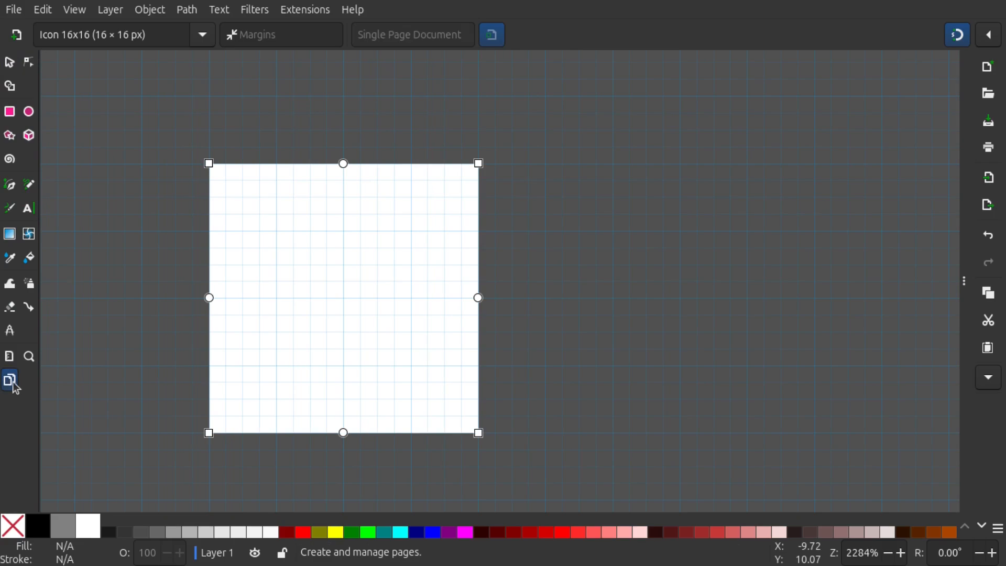
scroll(453, 218, "down", 1, "ctrl")
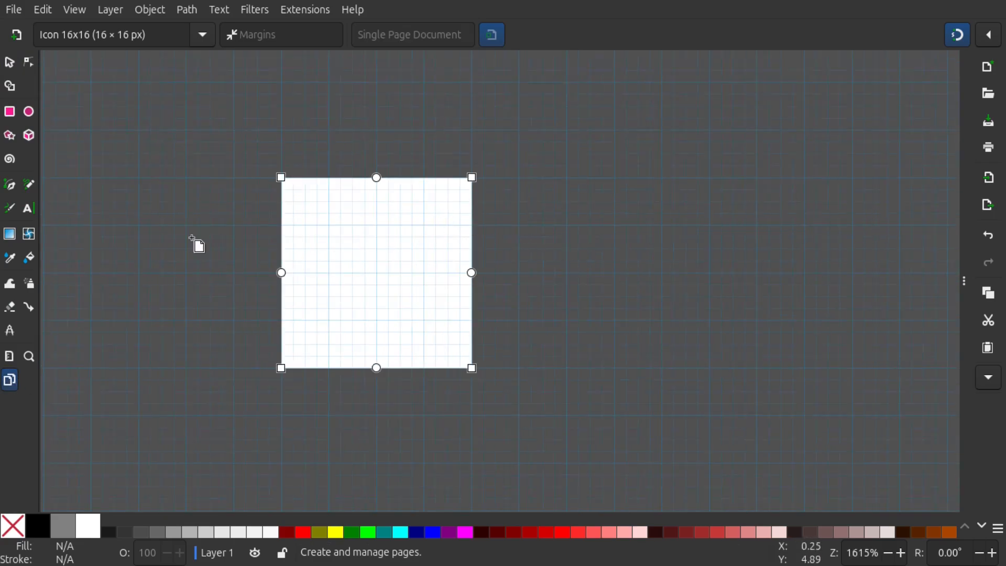
left_click(19, 40)
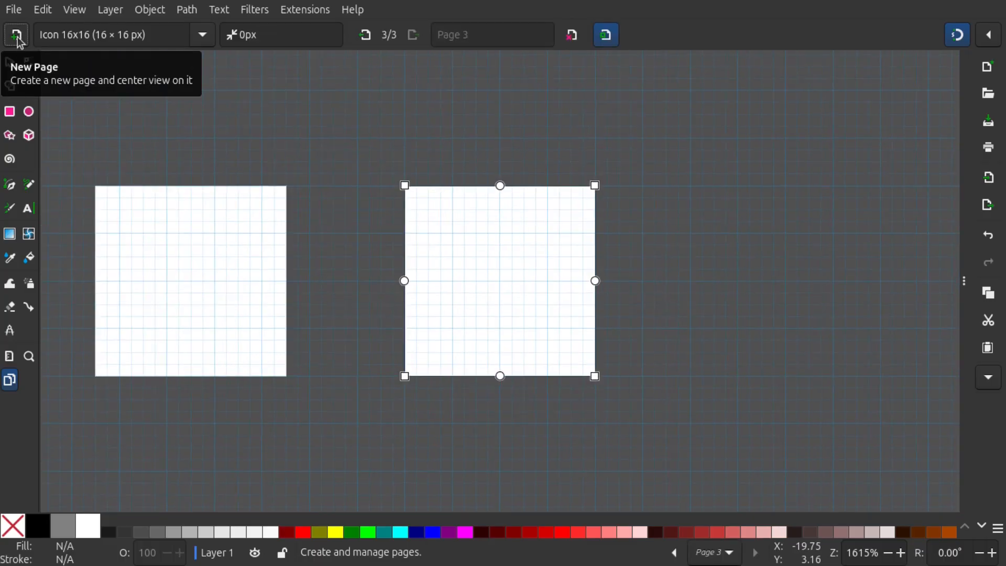
left_click(18, 40)
left_click(19, 40)
Return to the Selector tool and narrow the toolbox to a single column
scroll(382, 223, "down", 4)
scroll(382, 223, "left", 2)
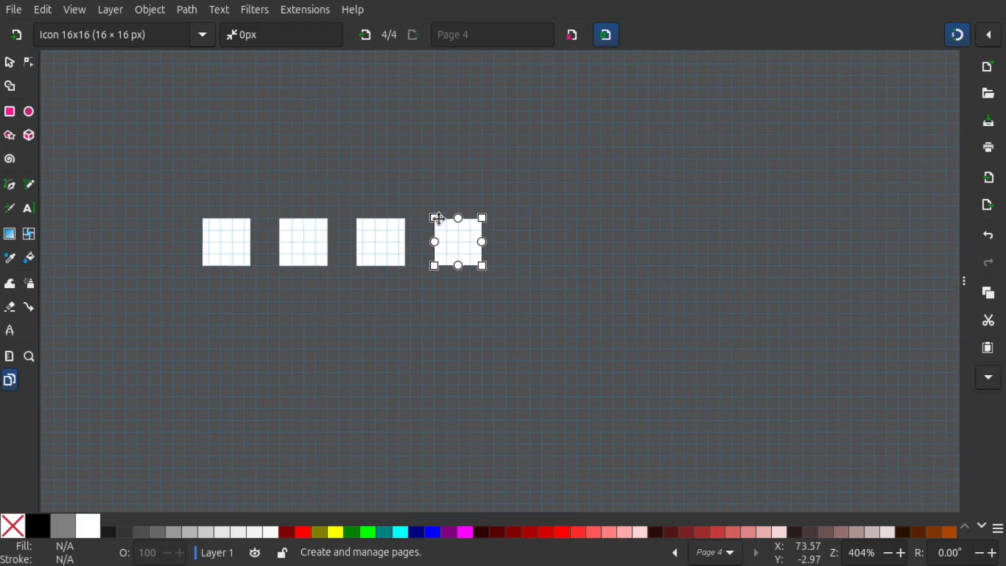
scroll(283, 265, "up", 3)
scroll(487, 162, "up", 3)
scroll(508, 100, "down", 3)
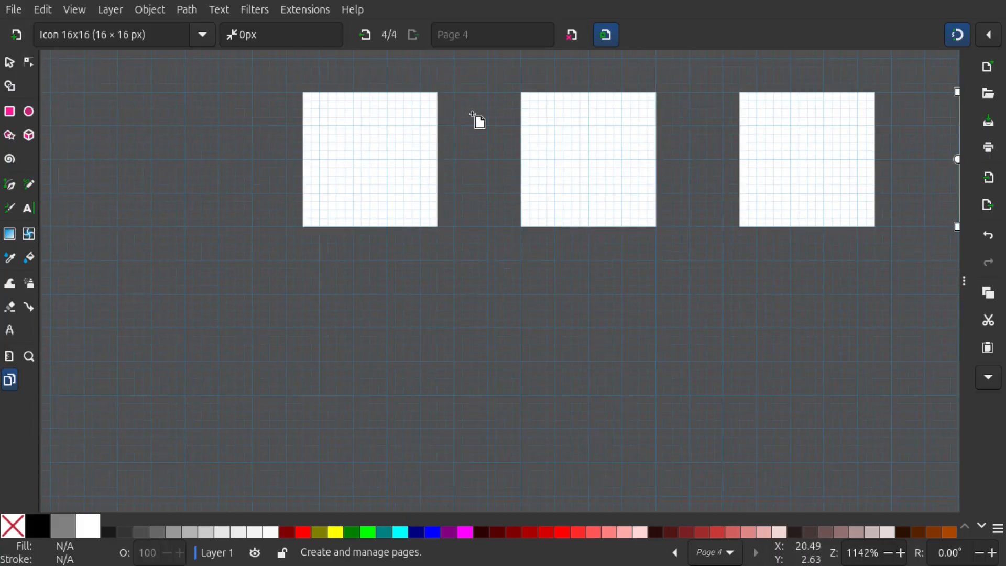
left_click_drag(564, 124, 360, 238)
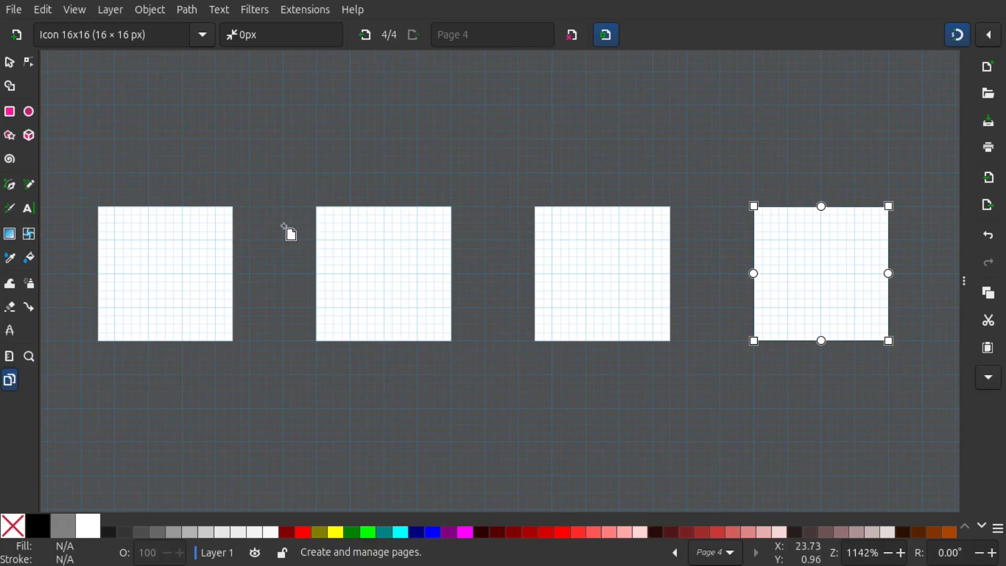
left_click(10, 64)
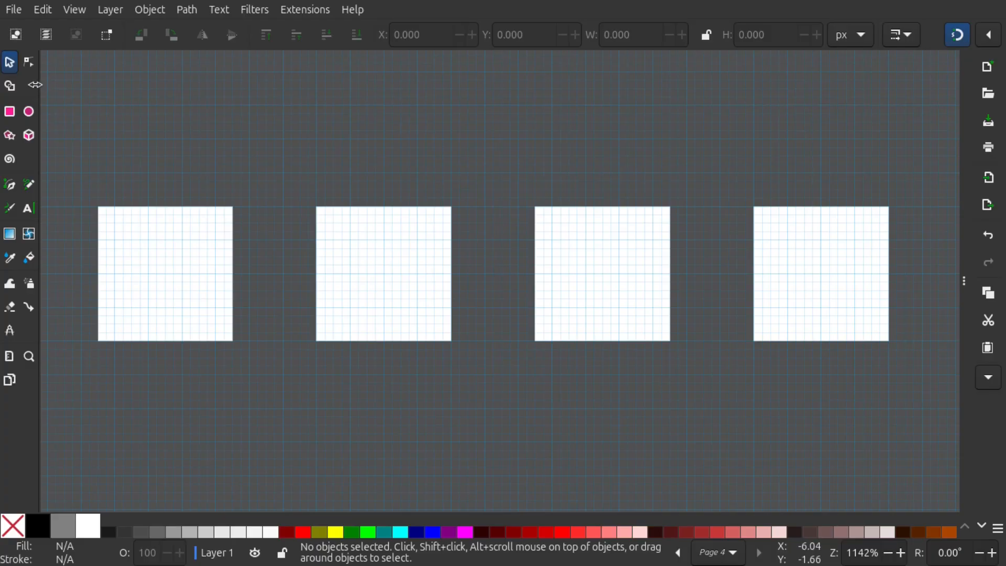
left_click_drag(35, 85, 21, 85)
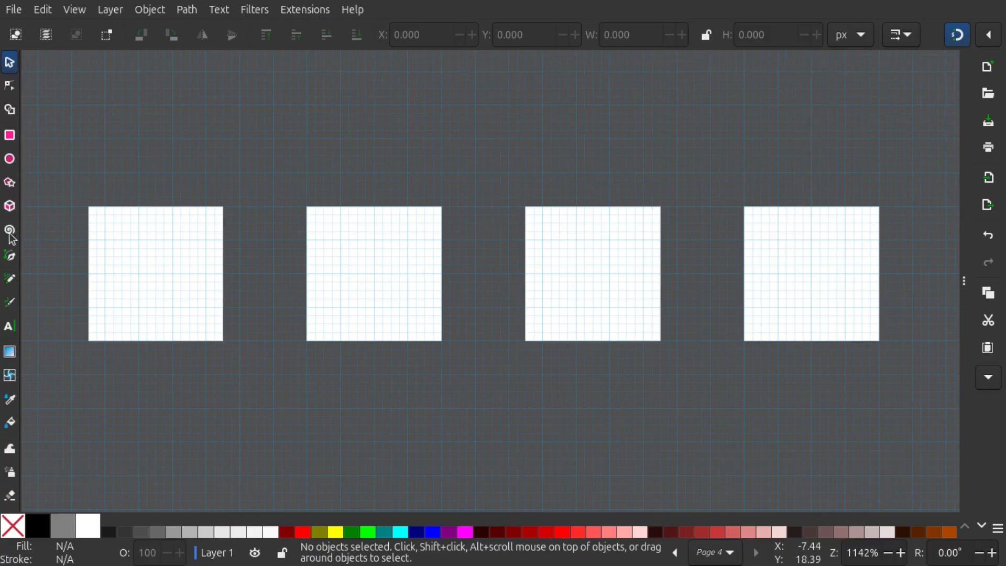
Reset the snapping settings to simple mode, switch them back to advanced mode and close the snapping options
left_click_drag(154, 186, 419, 155)
scroll(454, 247, "up", 3)
scroll(324, 244, "down", 1)
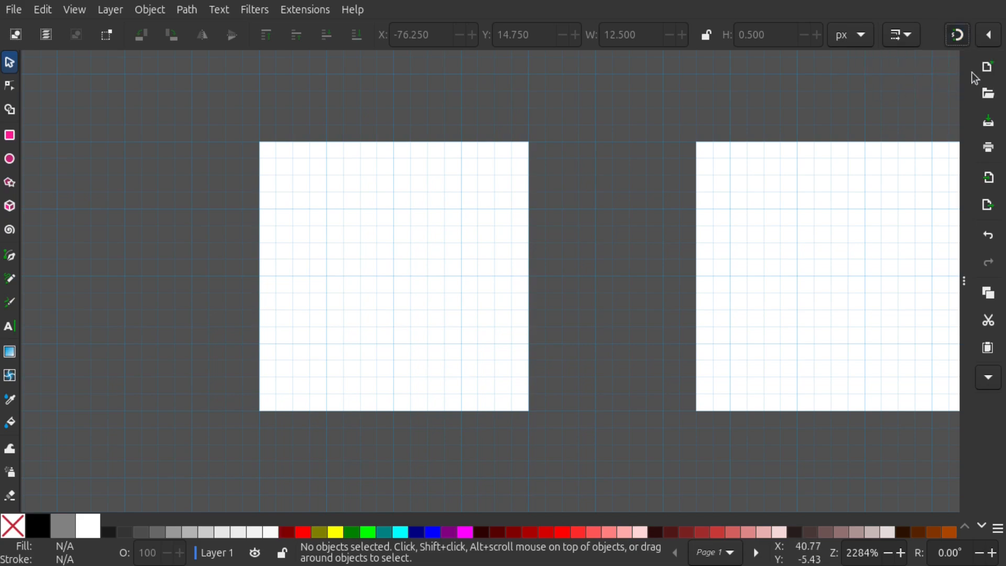
left_click(996, 45)
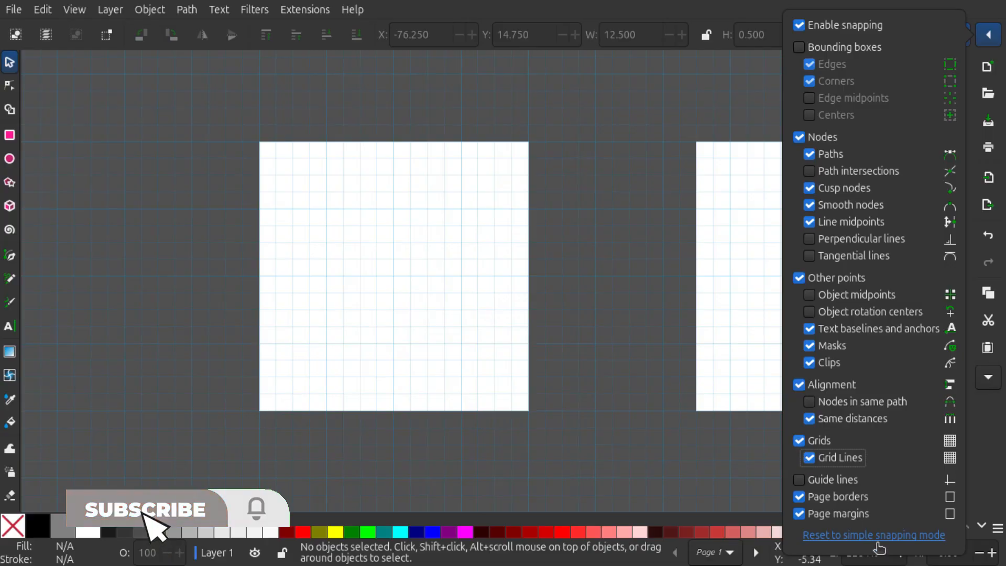
left_click(858, 538)
left_click(956, 34)
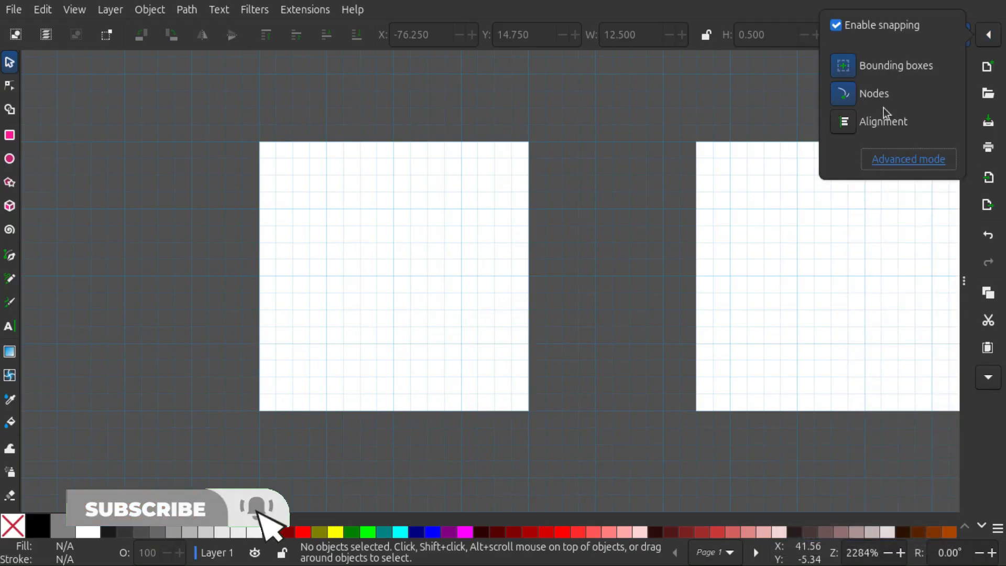
left_click(937, 162)
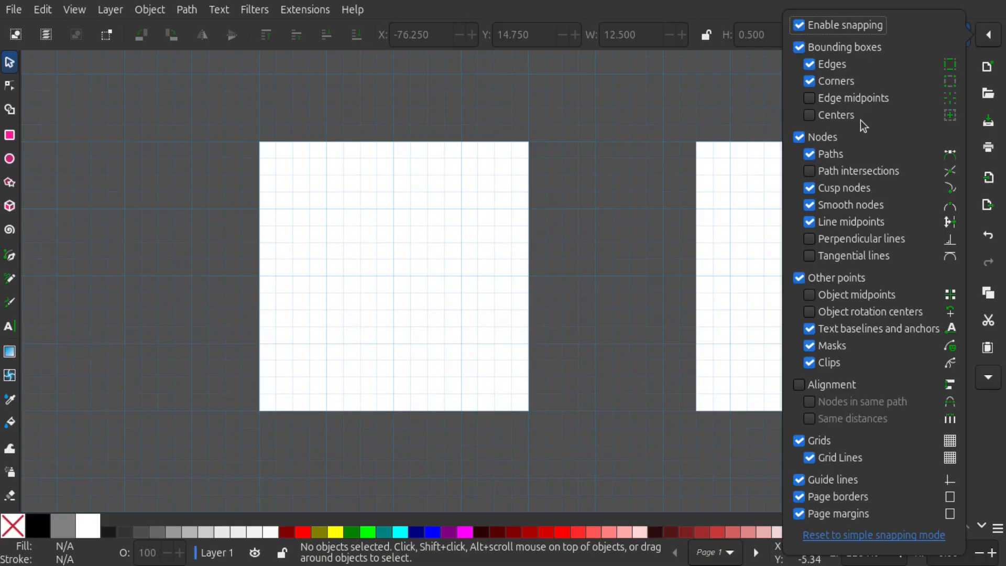
left_click(996, 33)
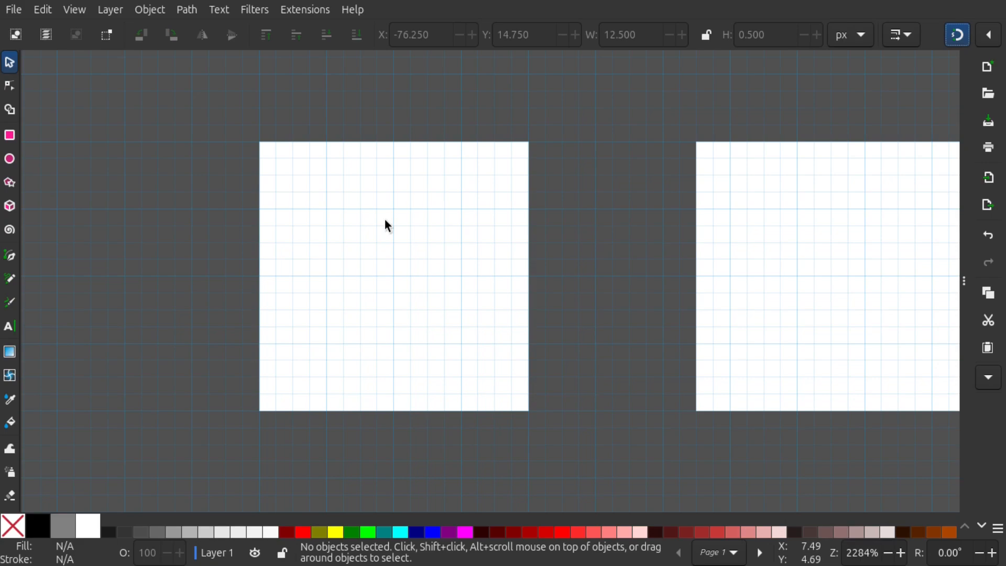
Start a Pen path one grid cell inside page 1's lower-left corner and draw a 14 px horizontal base line
left_click(8, 256)
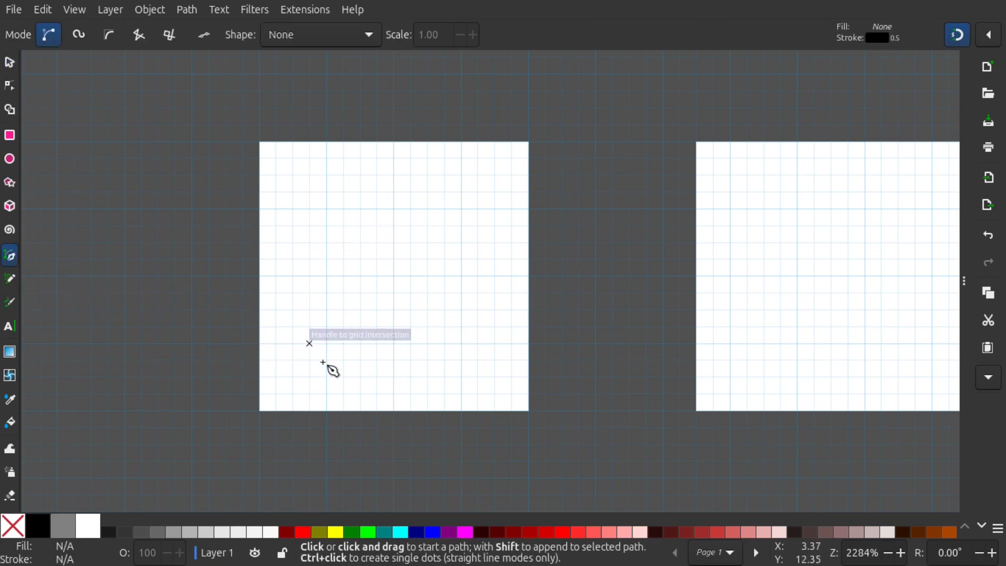
scroll(328, 377, "up", 1, "ctrl")
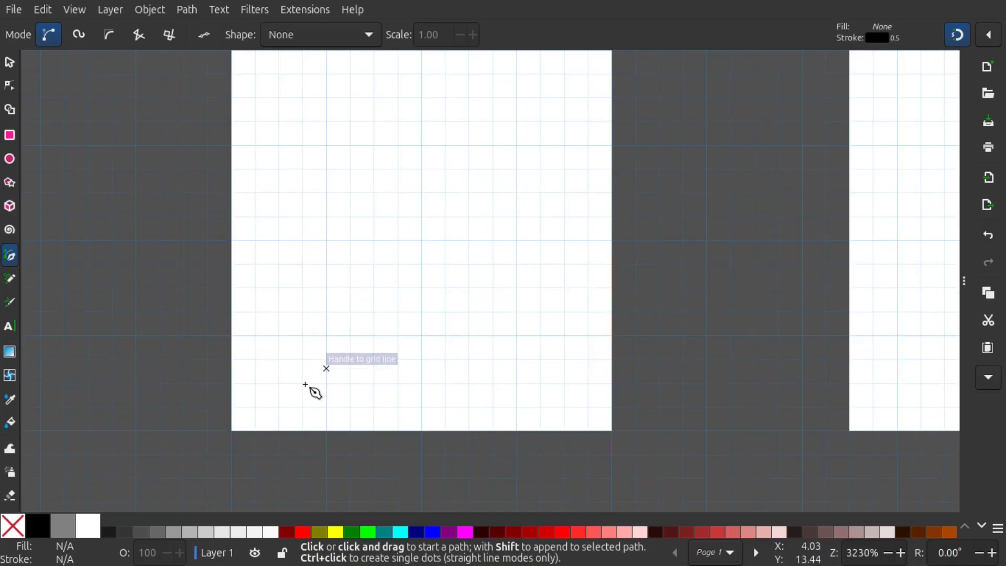
scroll(270, 419, "up", 1, "ctrl")
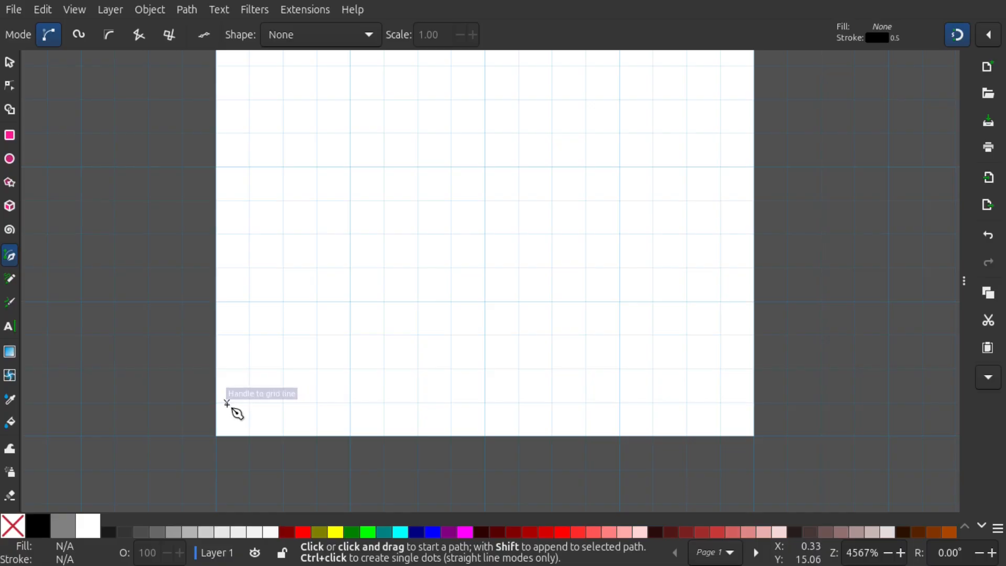
left_click(249, 402)
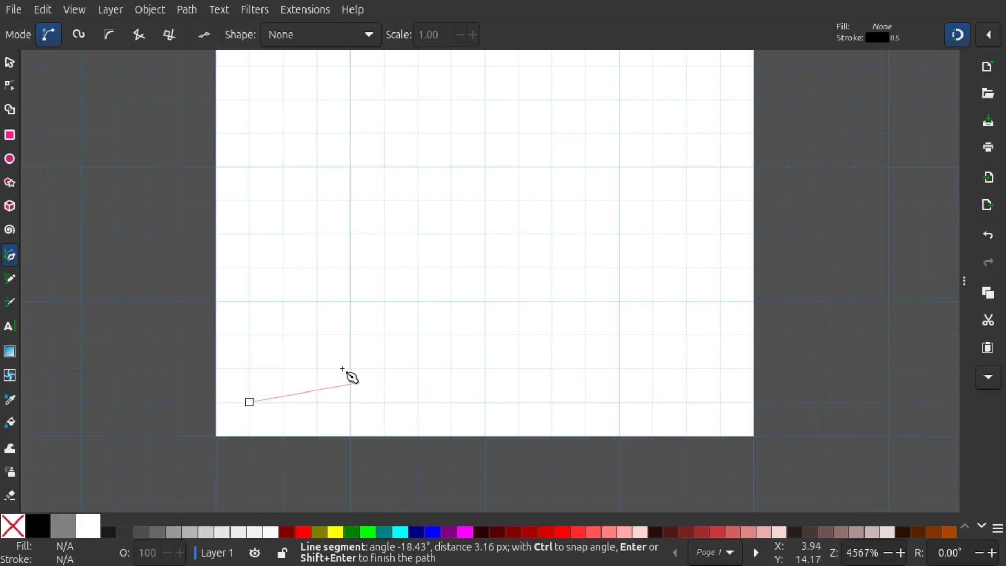
scroll(291, 372, "right", 2)
scroll(472, 393, "right", 1)
left_click(671, 410)
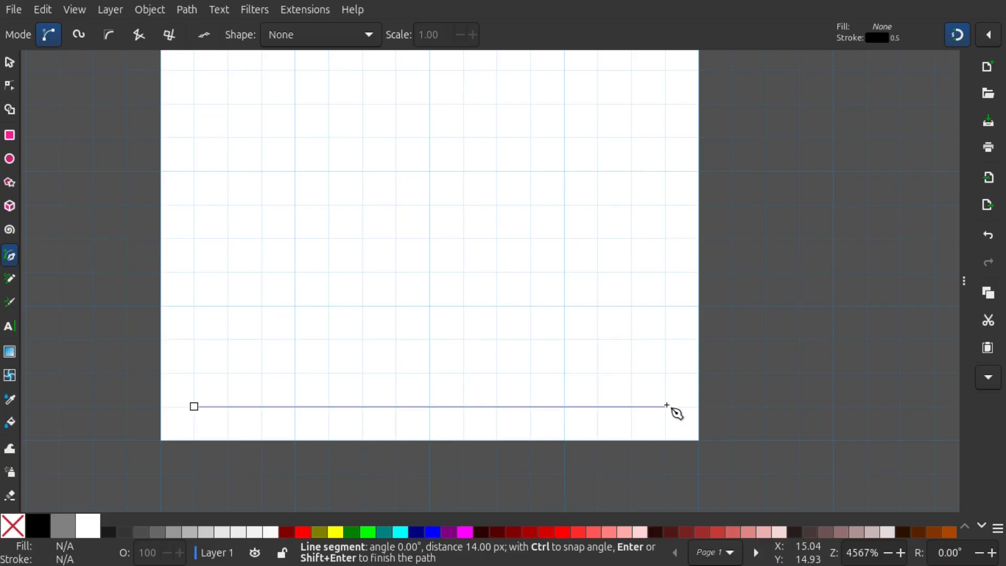
Continue the path with an 11 px vertical right wall rising from the end of the base line
scroll(619, 287, "up", 1)
scroll(618, 287, "down", 1)
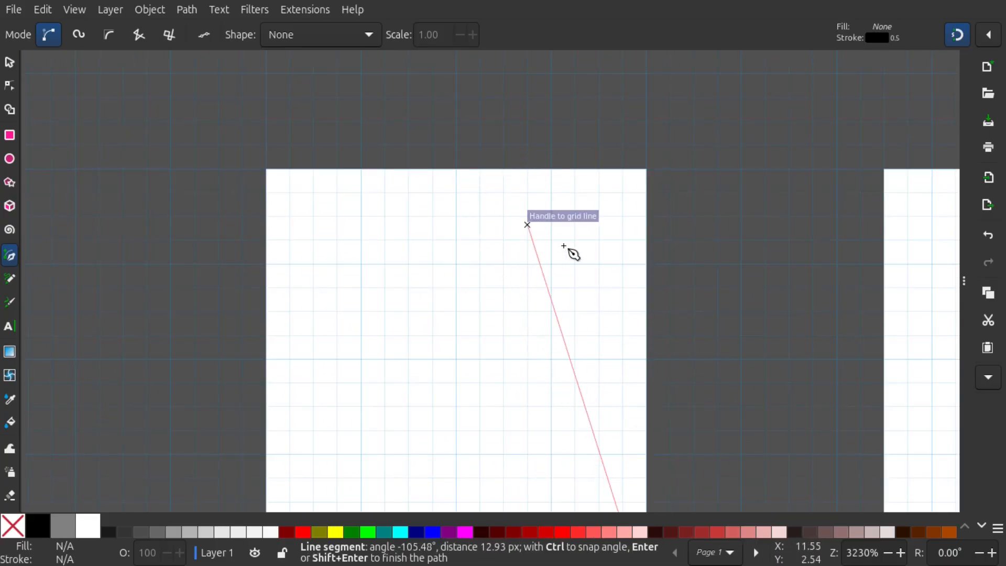
scroll(579, 173, "down", 3)
scroll(579, 173, "down", 1)
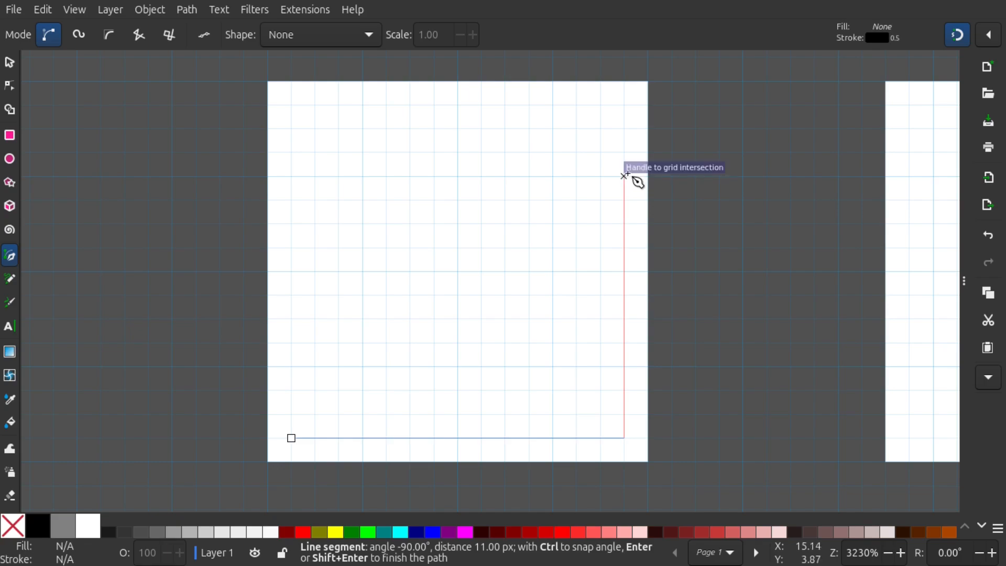
left_click(625, 176)
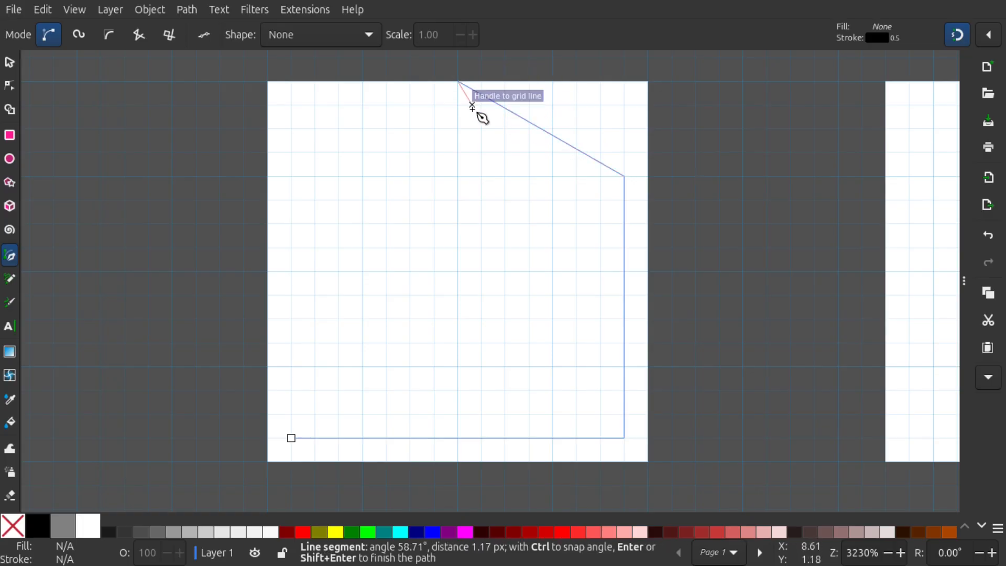
Complete the house outline with a centred roof apex 1 px below the page top, a matching left corner and a closed path
scroll(460, 113, "up", 2)
left_click_drag(461, 59, 456, 216)
left_click_drag(447, 253, 465, 81)
scroll(466, 83, "down", 1)
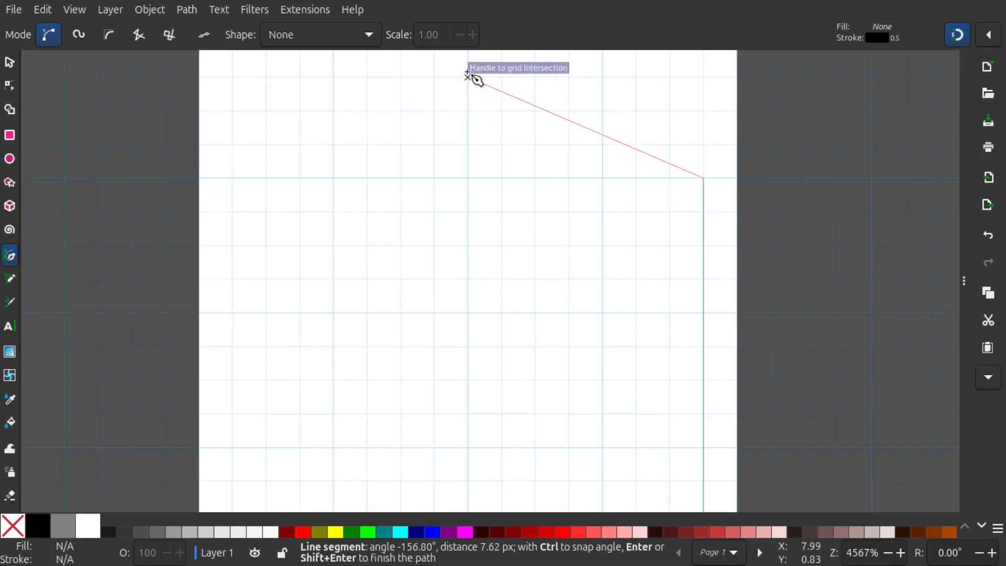
left_click(468, 76)
scroll(260, 195, "down", 1)
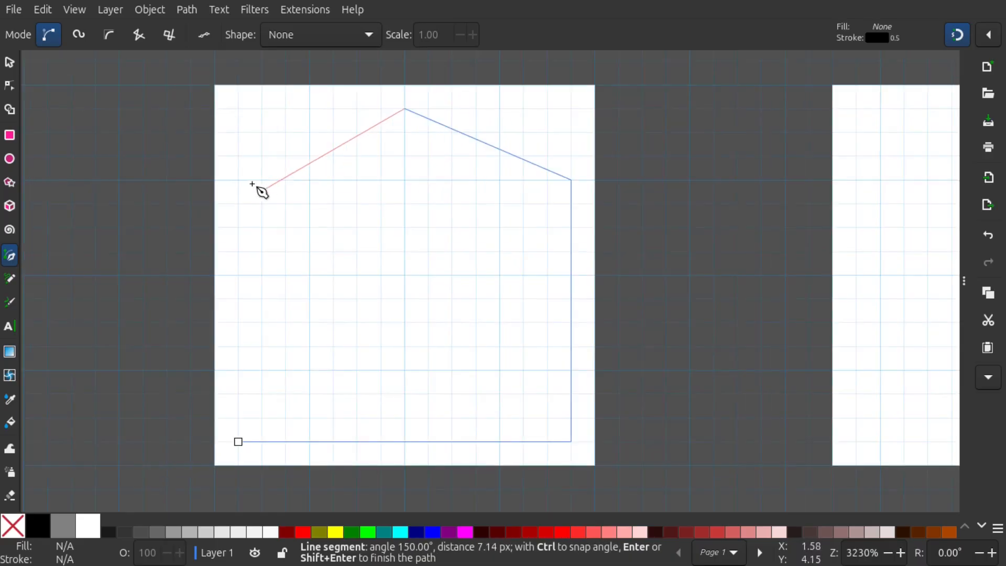
left_click(239, 180)
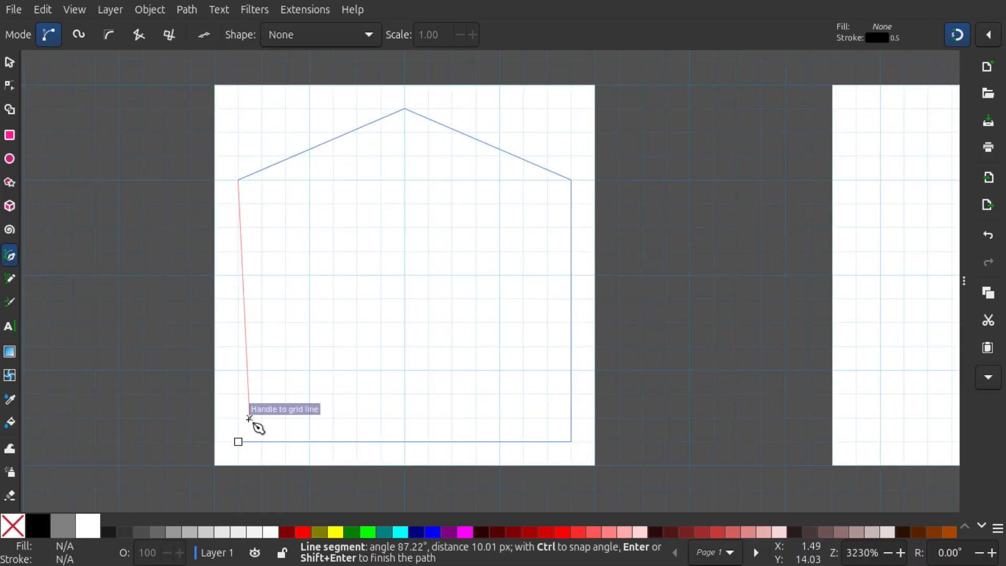
left_click(239, 442)
scroll(366, 271, "down", 1)
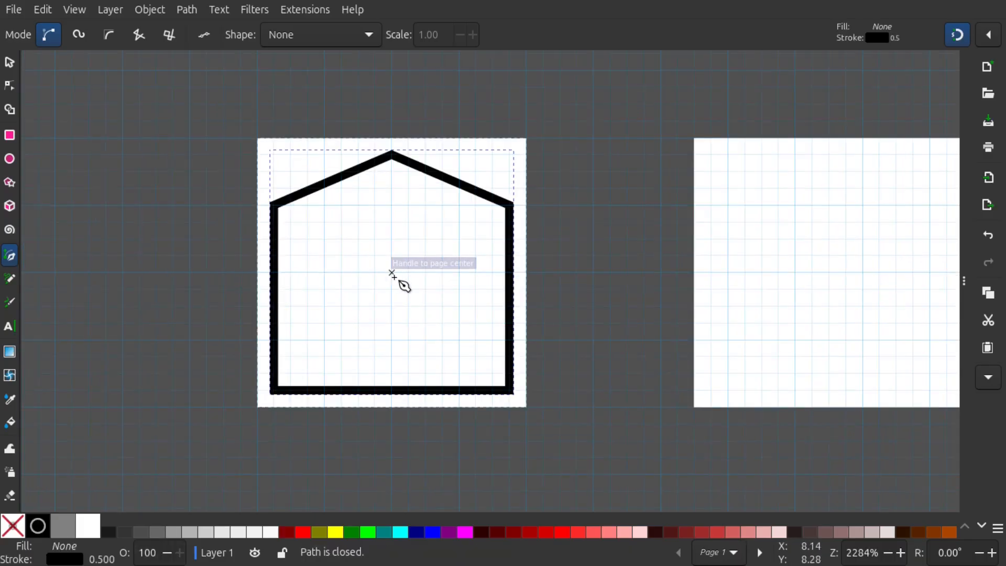
Return to the Selector tool and deselect the house outline
left_click(9, 62)
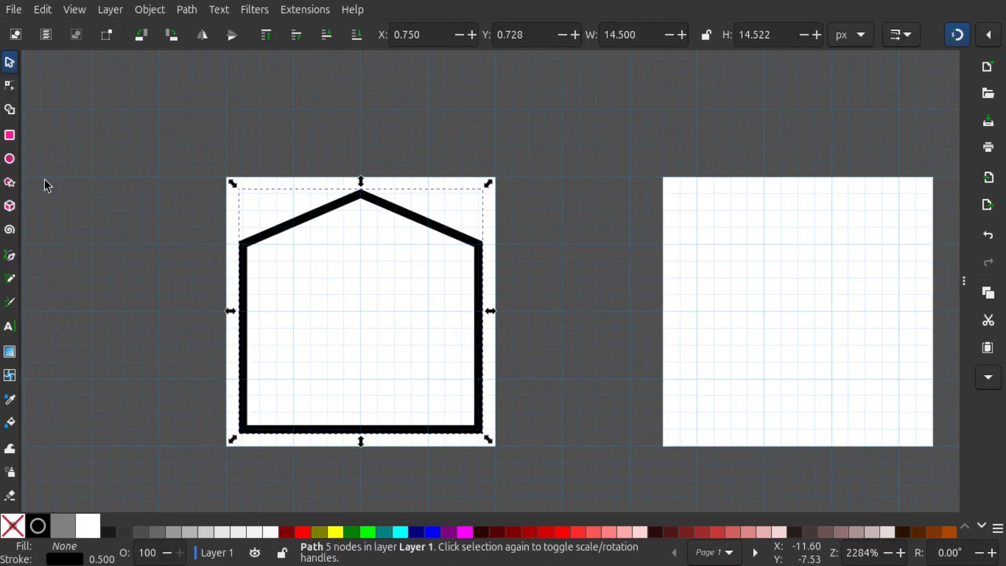
left_click(583, 383)
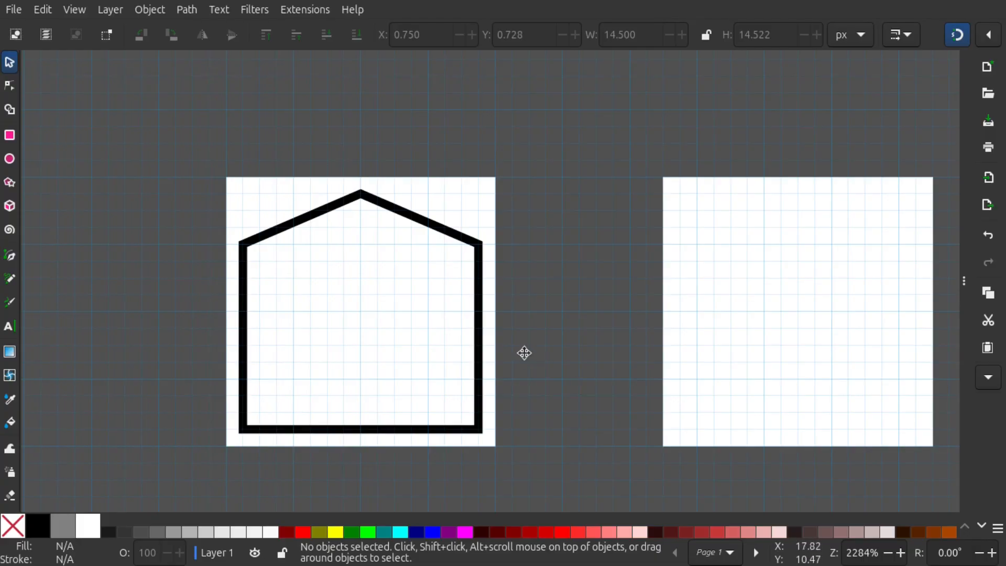
scroll(523, 351, "down", 1)
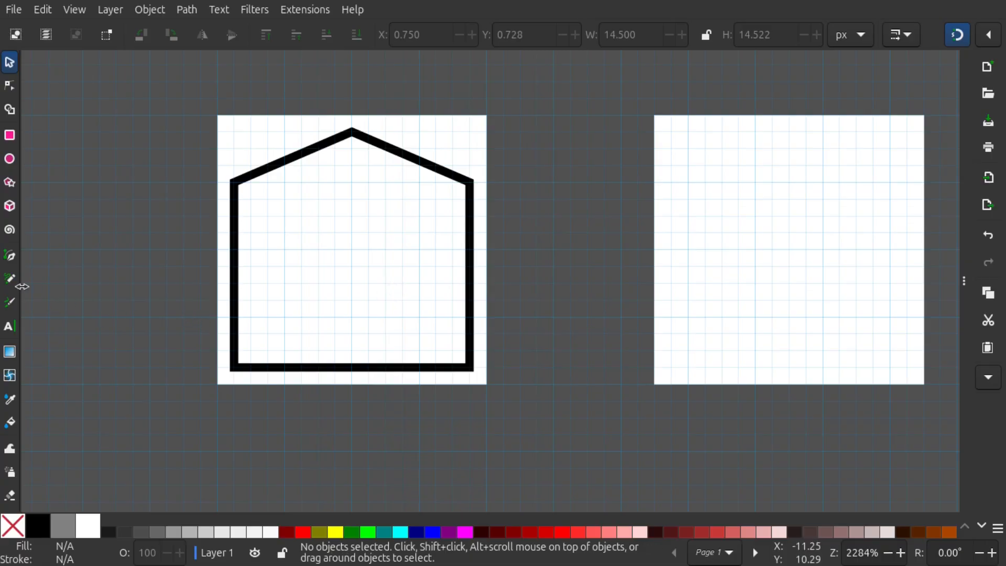
scroll(407, 285, "up", 1)
scroll(404, 300, "down", 1, "ctrl")
scroll(398, 306, "up", 1, "ctrl")
scroll(397, 314, "down", 2)
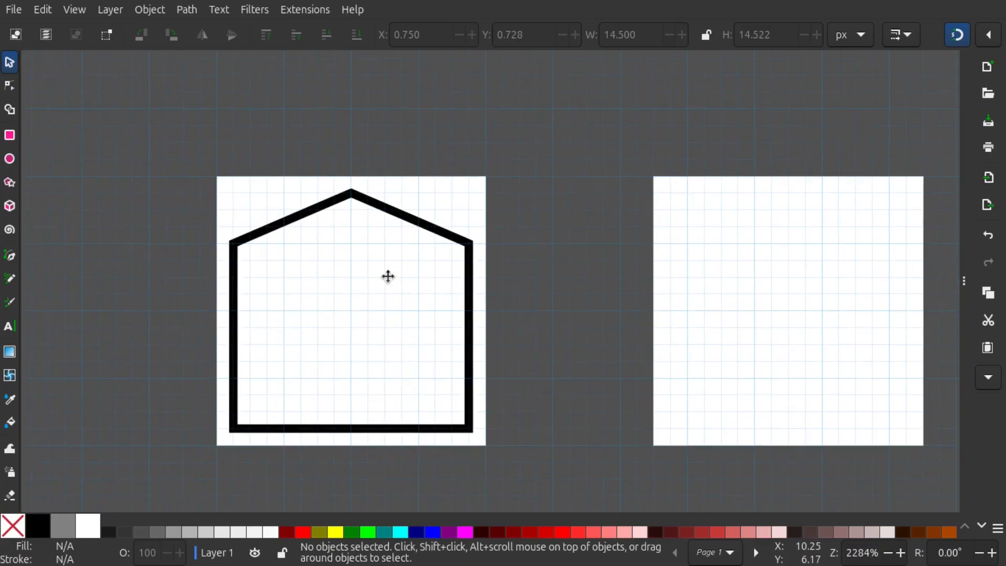
Draw a circle of 2 px radius with the Ellipse tool, centred horizontally in the house at X 8, Y 10
scroll(363, 289, "up", 1, "ctrl")
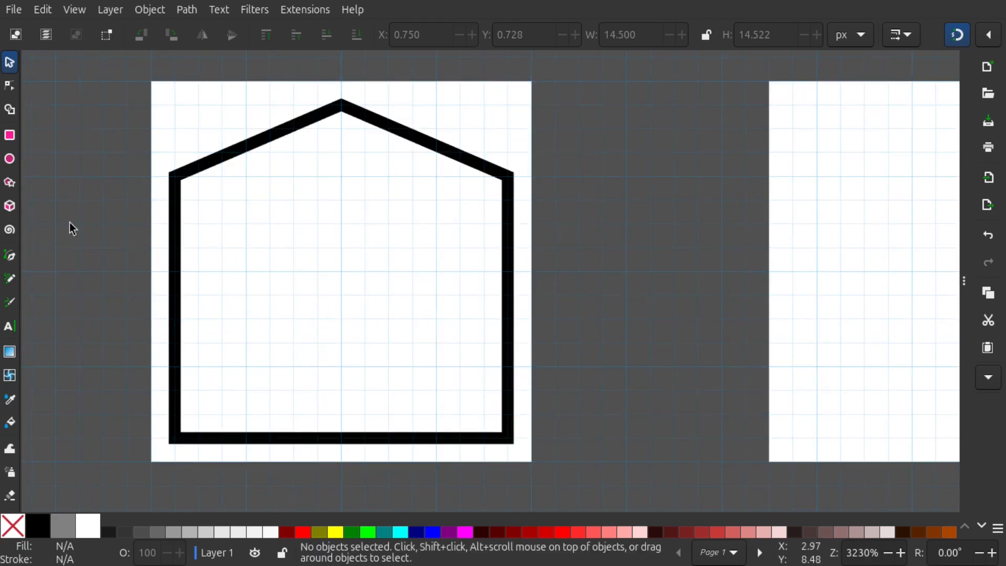
left_click(14, 164)
scroll(343, 317, "up", 1, "ctrl")
left_click_drag(343, 317, 337, 286)
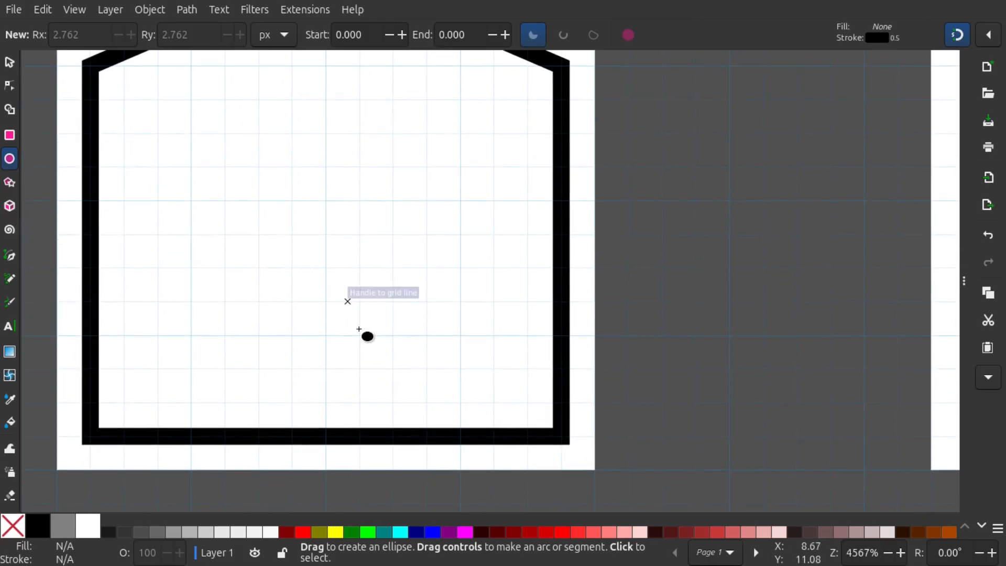
left_click_drag(384, 370, 410, 401)
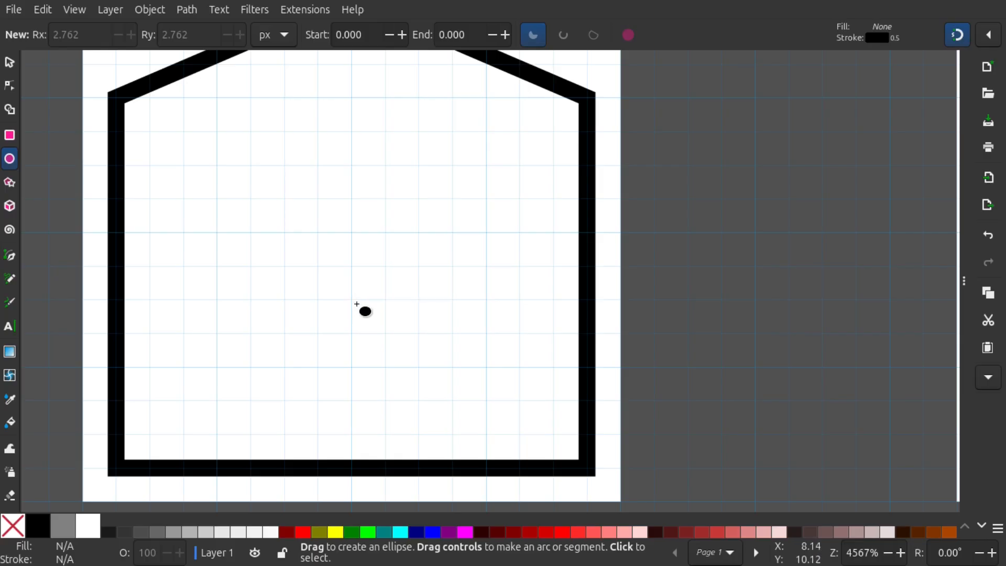
left_click_drag(357, 305, 419, 366)
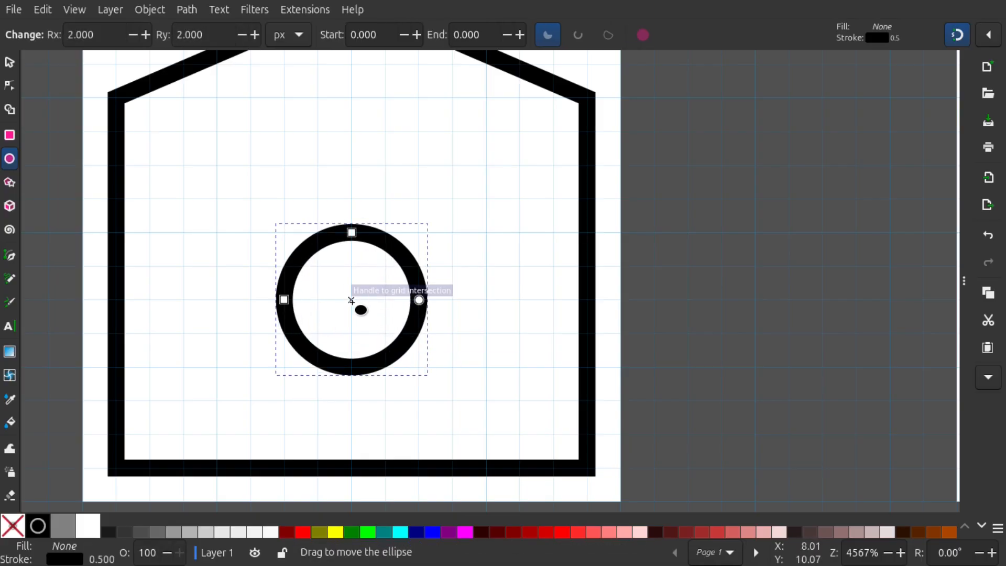
Check the circle's alignment to the grid, return to the Selector tool and deselect the circle
scroll(389, 348, "down", 1)
scroll(362, 323, "up", 1)
scroll(362, 321, "up", 1)
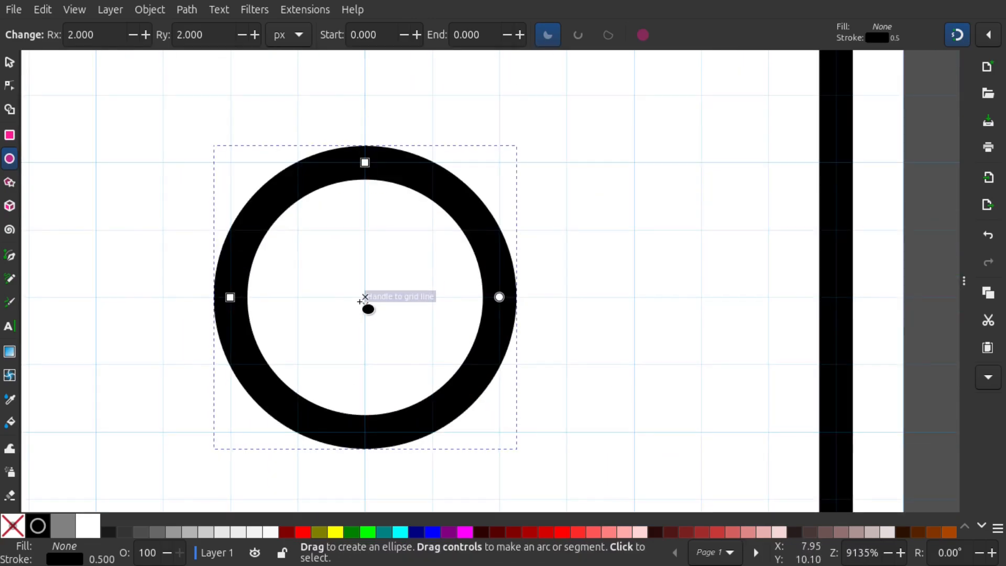
scroll(377, 310, "down", 1)
scroll(408, 306, "down", 1)
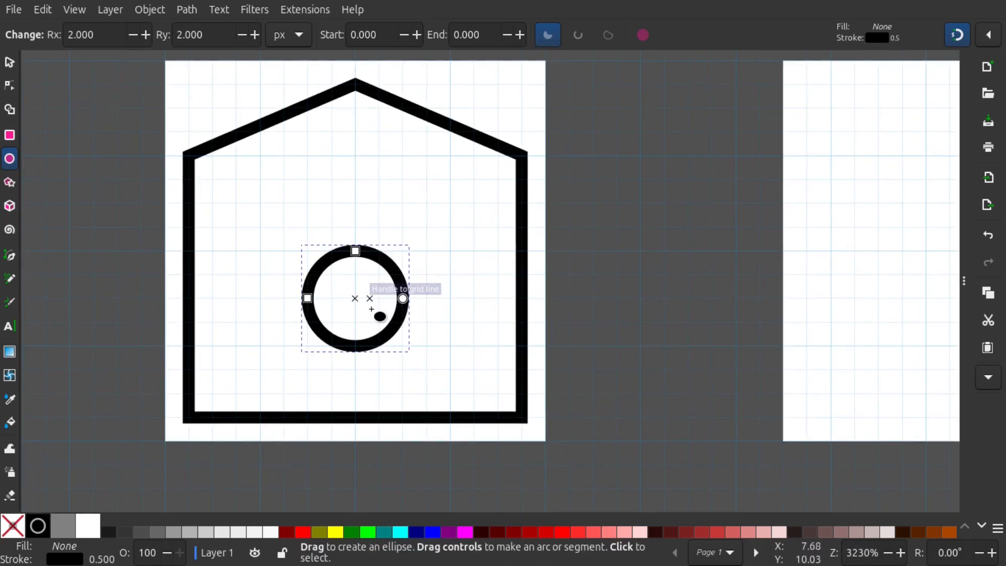
left_click_drag(300, 308, 279, 325)
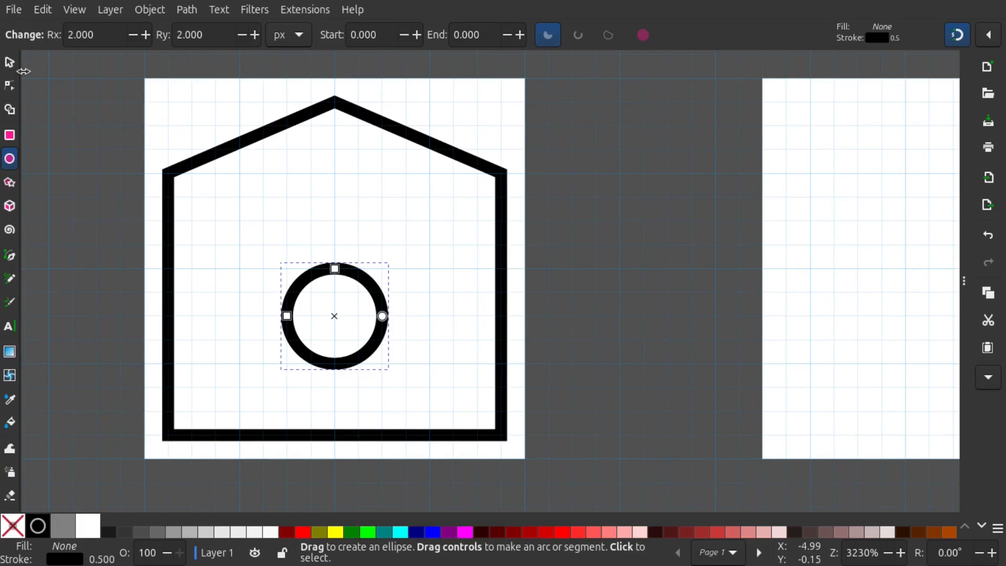
left_click(9, 62)
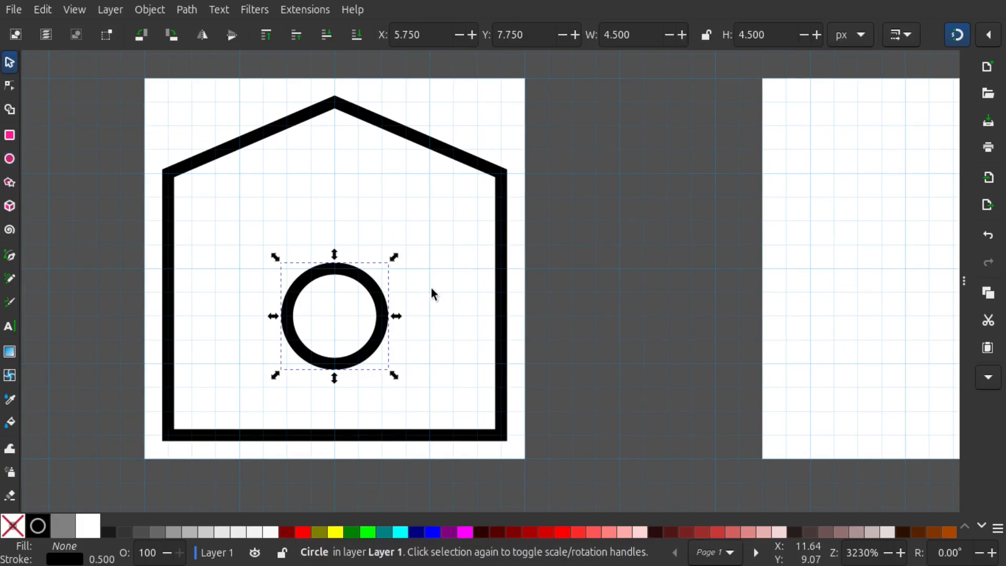
scroll(435, 244, "down", 1)
scroll(395, 290, "up", 1)
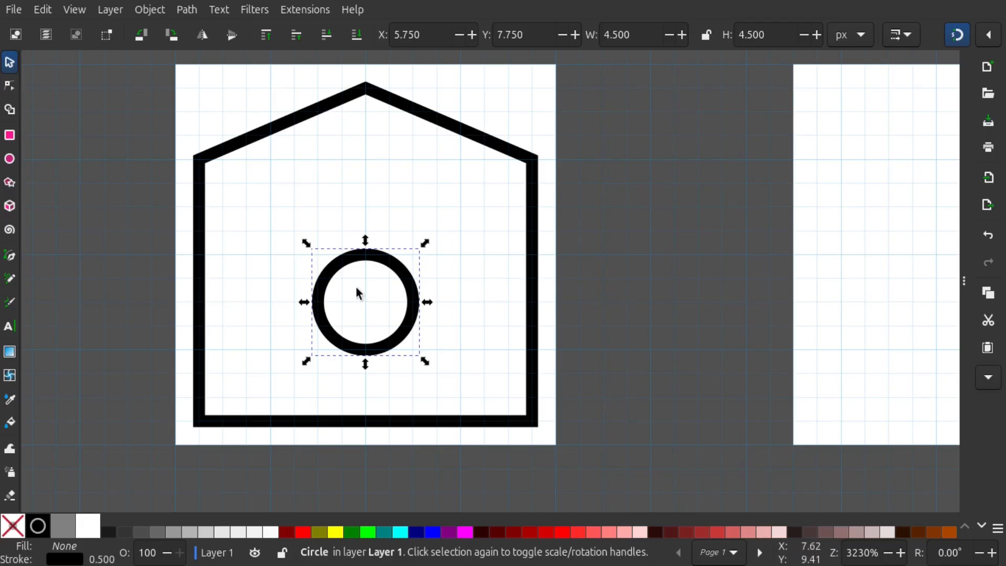
left_click(451, 182)
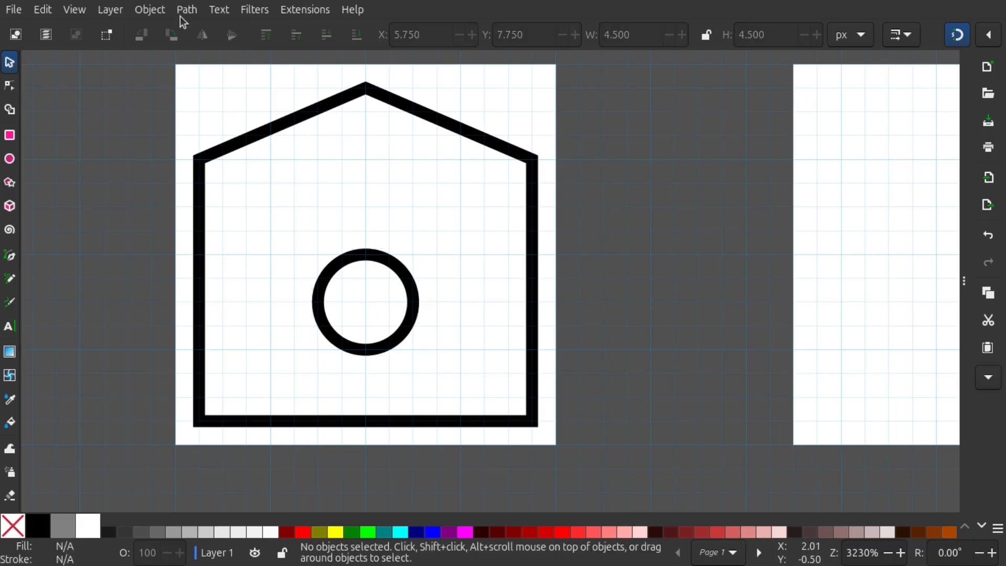
Open the stroke style settings of Fill and Stroke and select the house outline and circle for stroke width editing
left_click(150, 9)
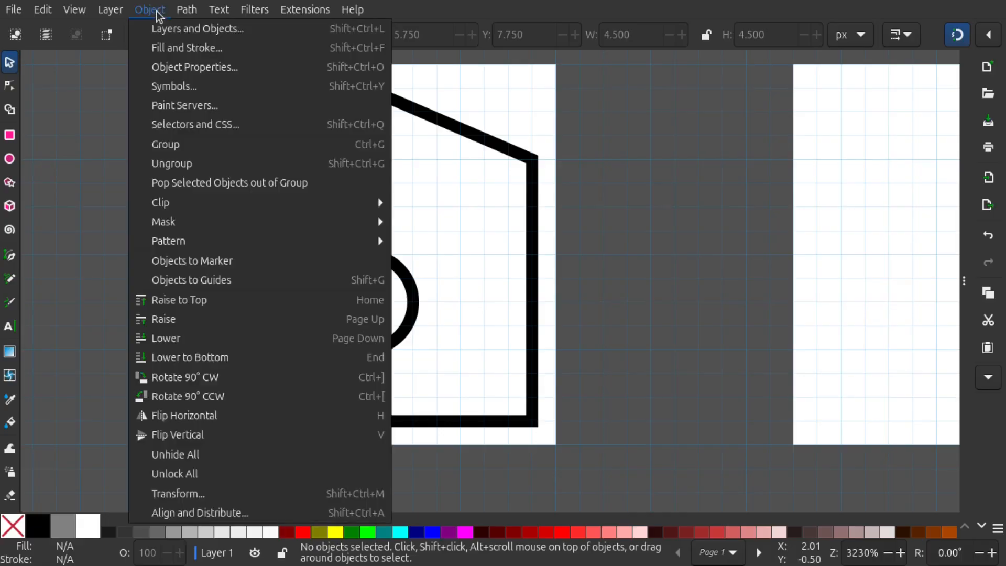
left_click(167, 48)
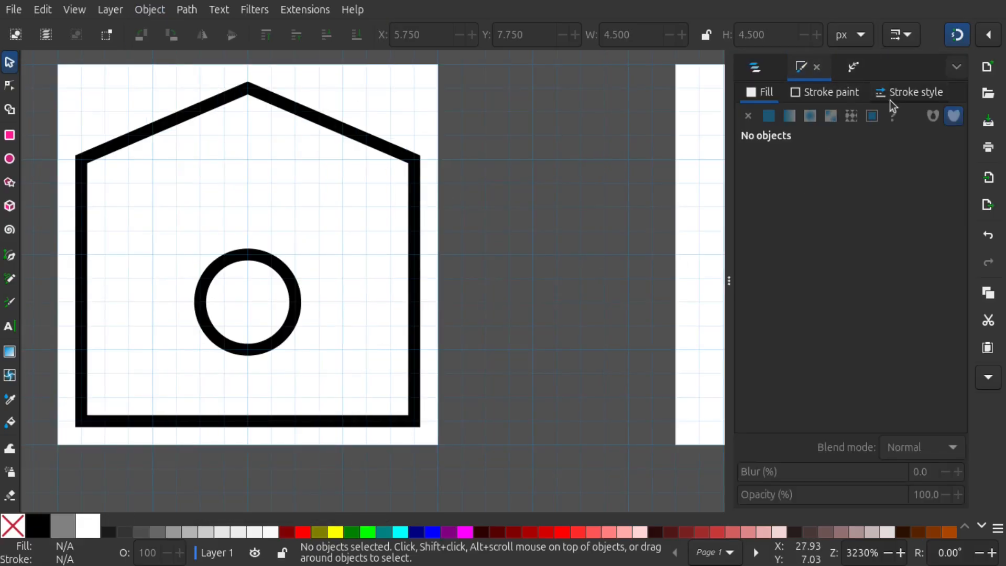
left_click(899, 100)
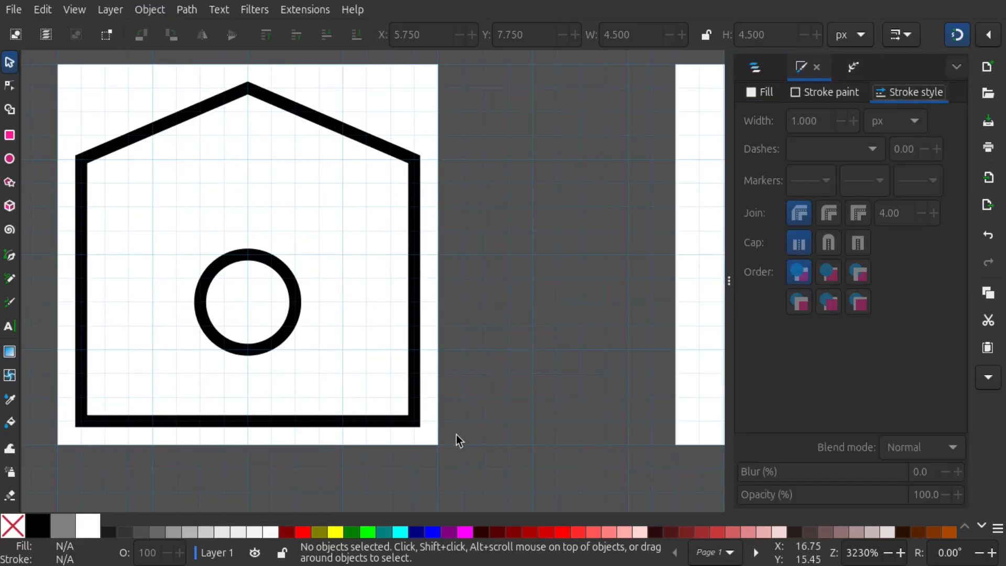
mouse_move(455, 434)
left_mouse_down()
mouse_move(366, 382)
mouse_move(48, 54)
left_mouse_up()
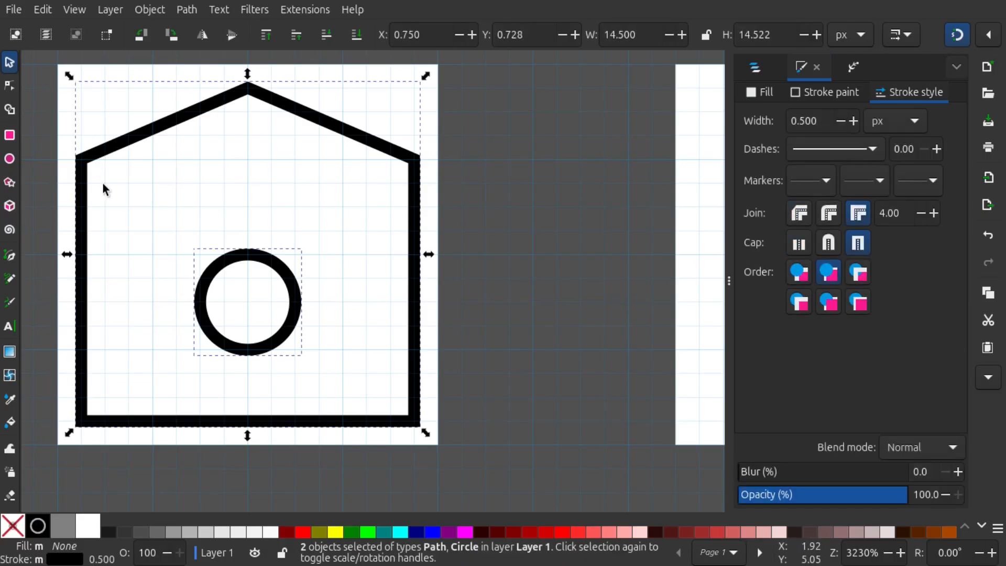
key("ctrl+a")
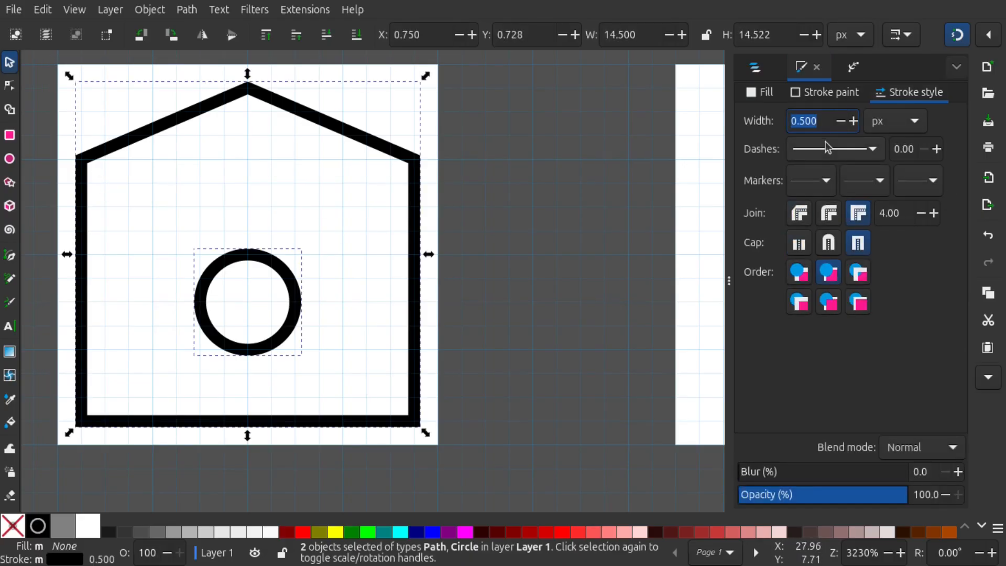
type("0")
Clear the selection and reselect the house outline and the circle together
left_click_drag(553, 213, 592, 222)
left_click(432, 236)
mouse_move(432, 234)
left_mouse_down()
mouse_move(487, 201)
mouse_move(535, 206)
left_mouse_up()
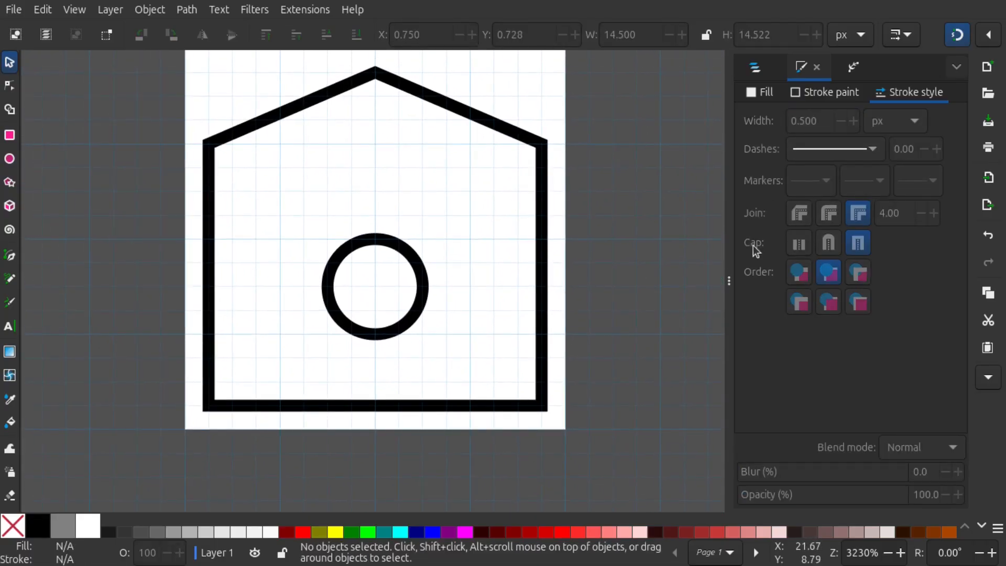
left_click_drag(644, 459, 98, 22)
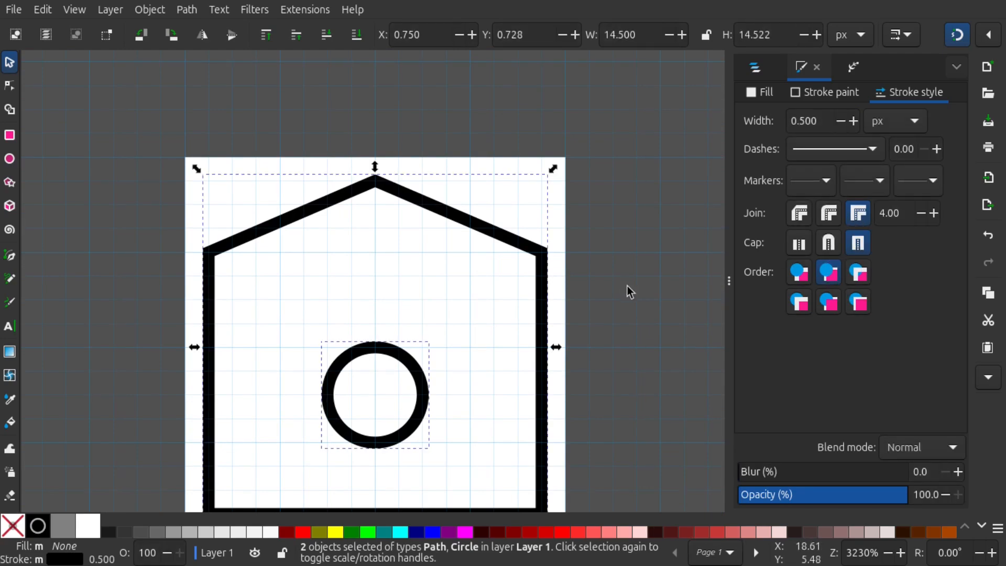
left_click_drag(587, 248, 525, 209)
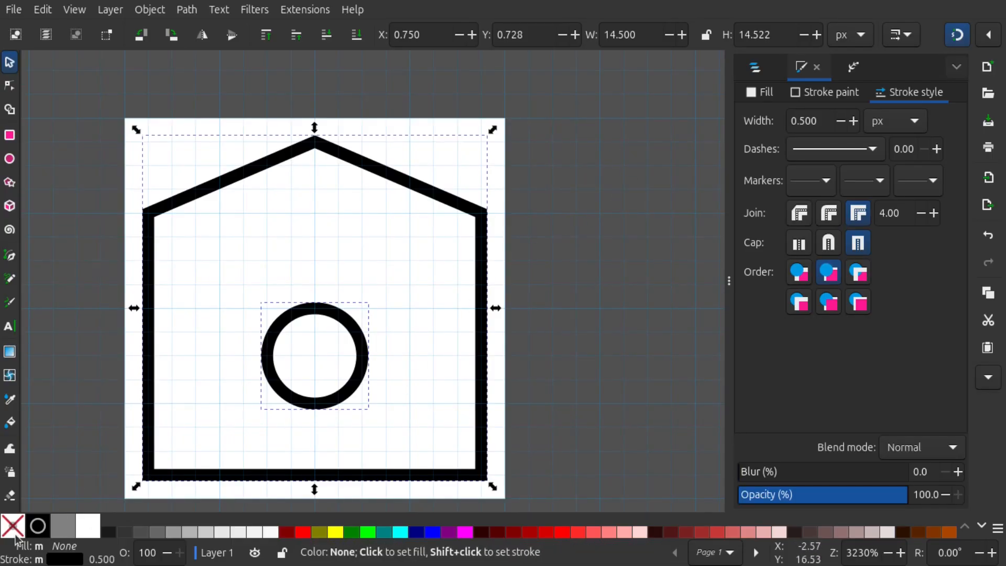
Draw a 5 px vertical line with the Pen tool from the circle's left quadrant point down to the house's base
left_click(103, 436)
scroll(98, 376, "down", 3)
scroll(140, 305, "right", 1)
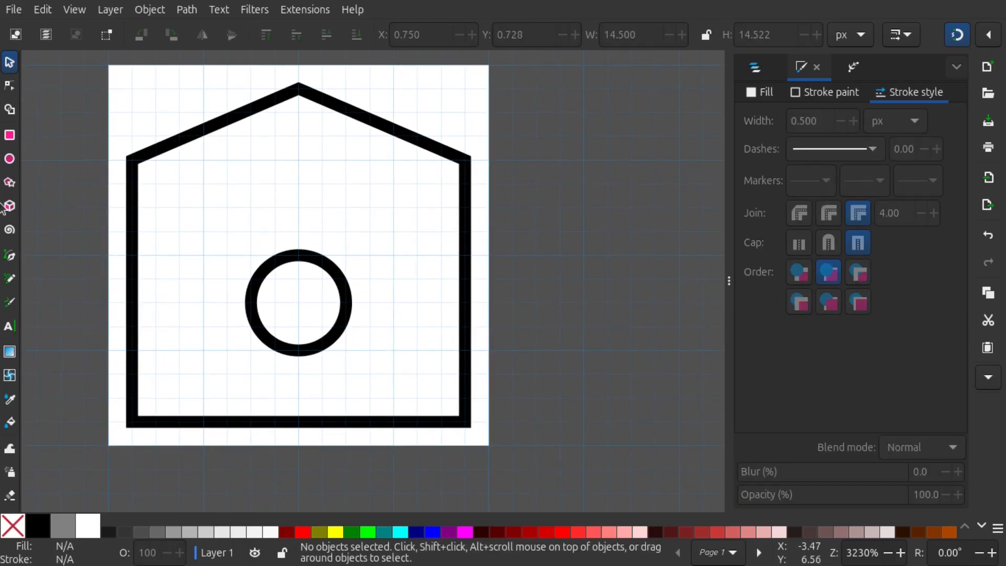
left_click(10, 257)
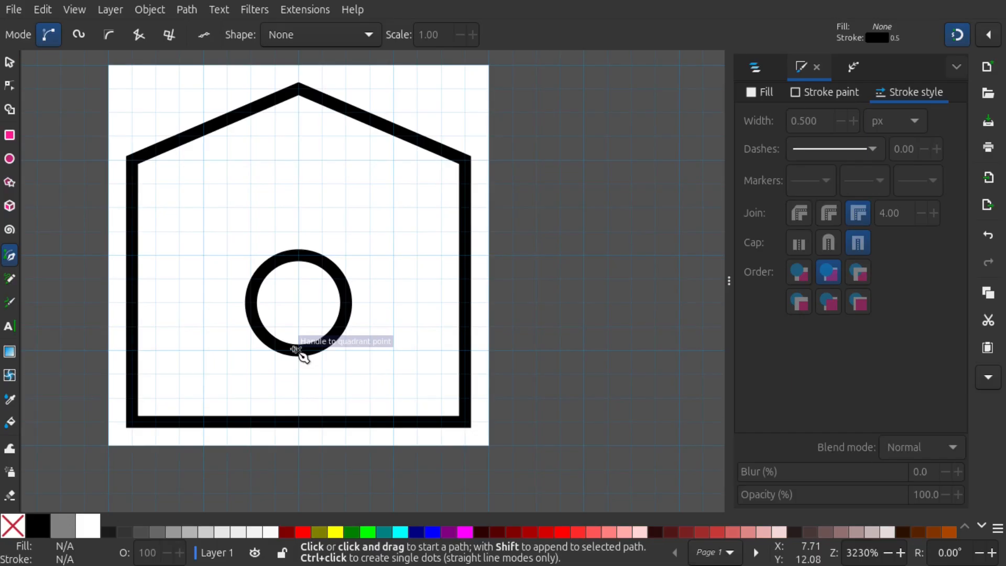
left_click(248, 316)
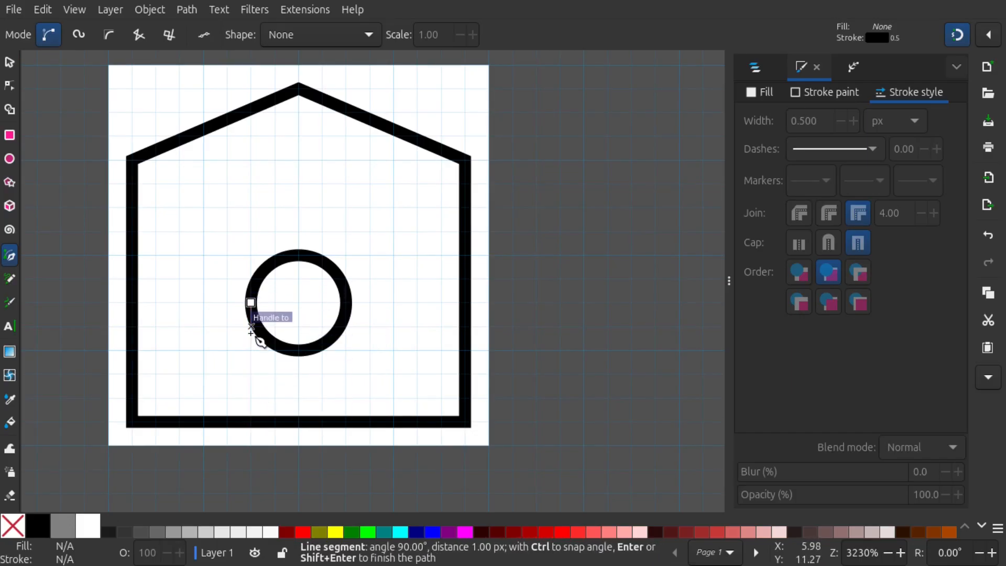
key("Escape")
left_click(9, 257)
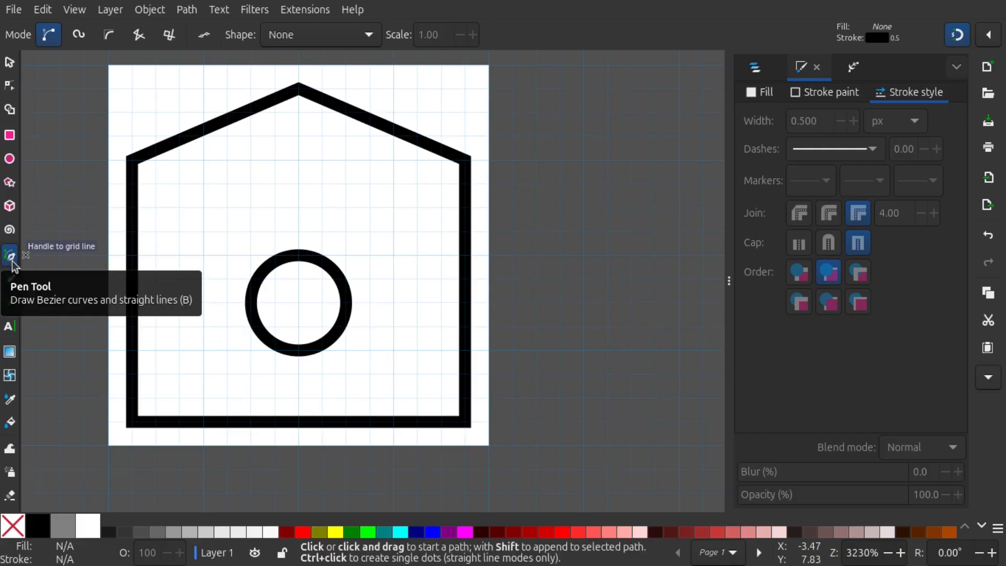
left_click(261, 310)
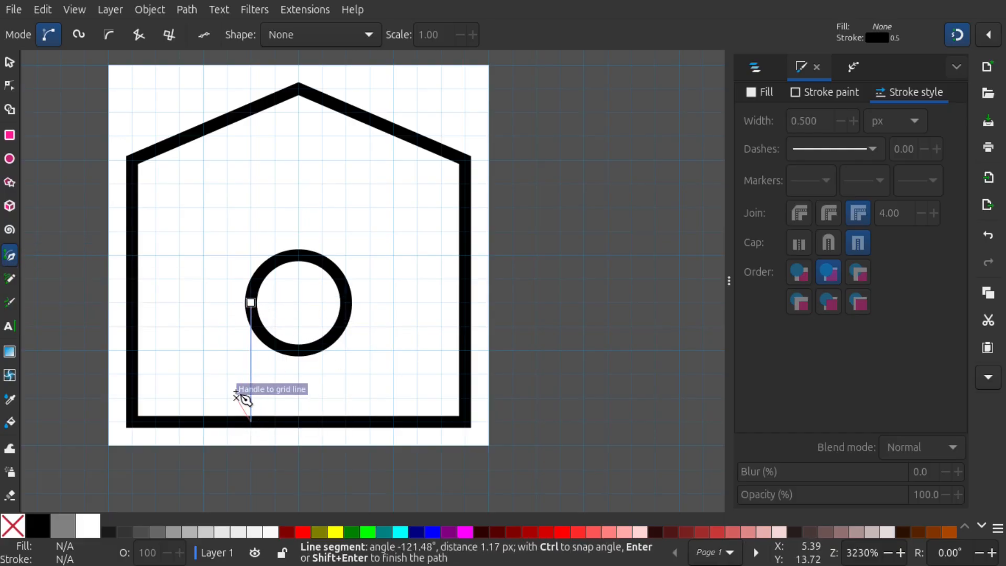
double_click(250, 421)
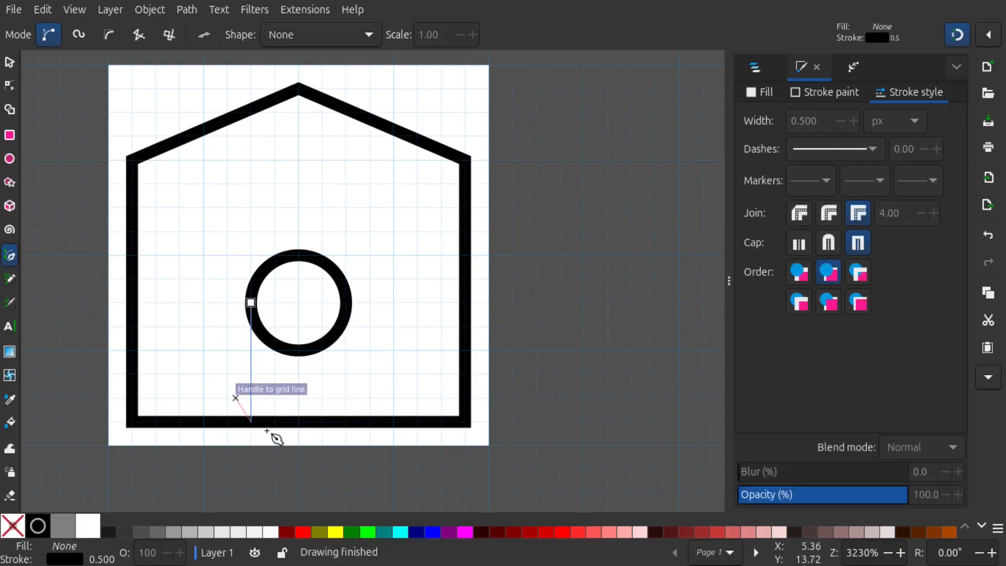
Draw a matching 5 px vertical line from the circle's right quadrant point to the house's base, and select the circle
left_click(346, 303)
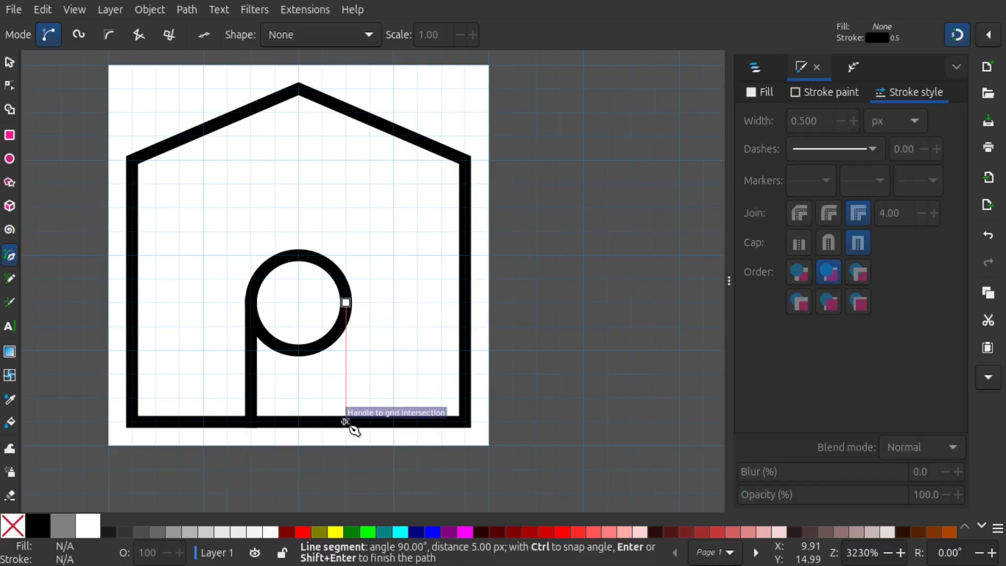
left_click(346, 422)
key("Return")
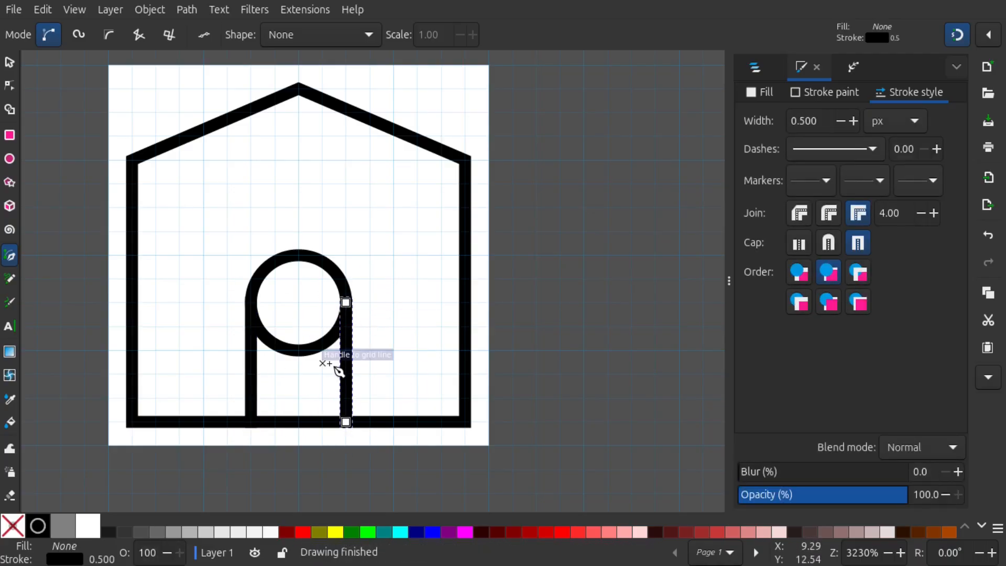
left_click(9, 62)
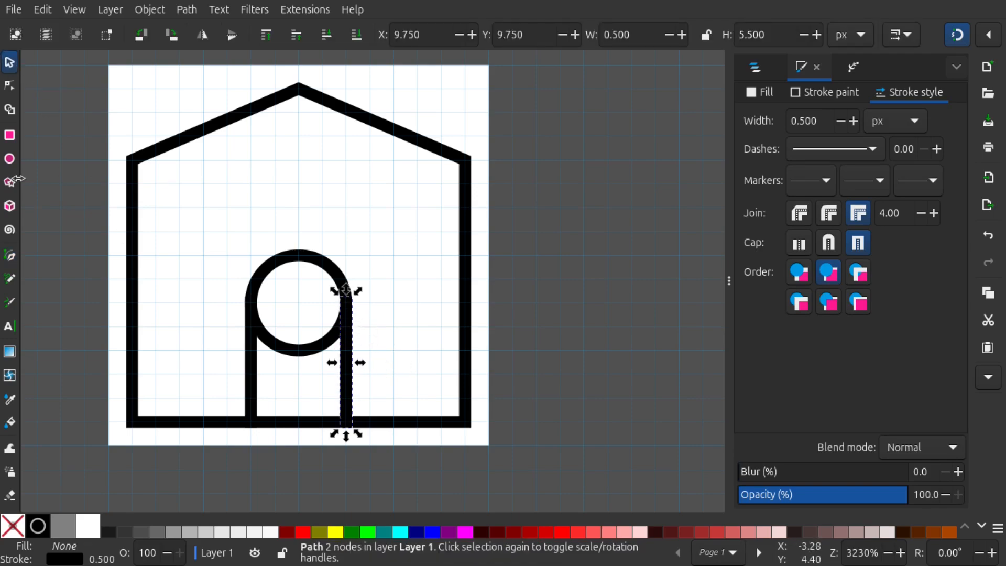
left_click(278, 351)
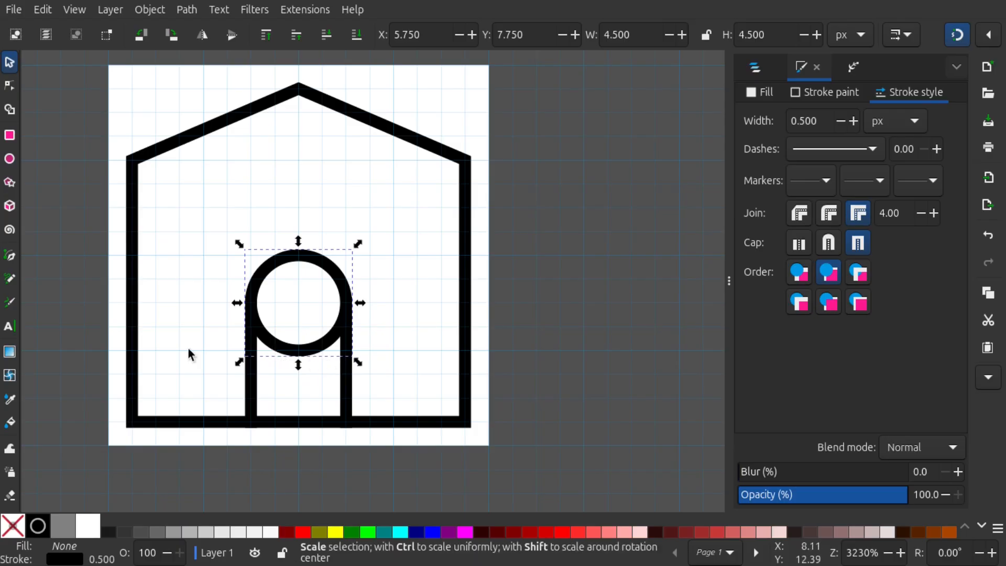
Draw an 8 px horizontal line with the Pen tool through the circle's centre, from X 4 to X 12 at Y 10
left_click(10, 257)
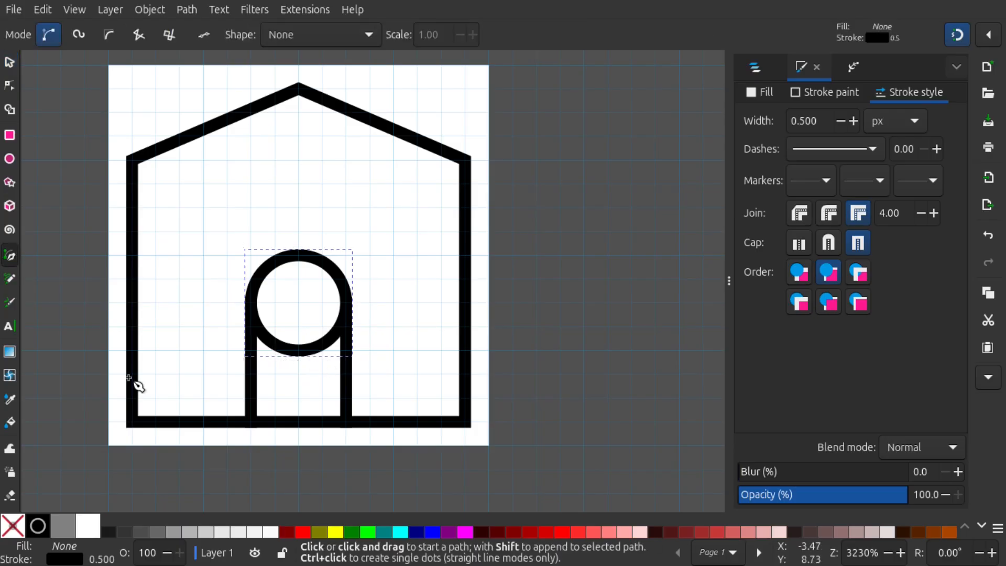
left_click(204, 302)
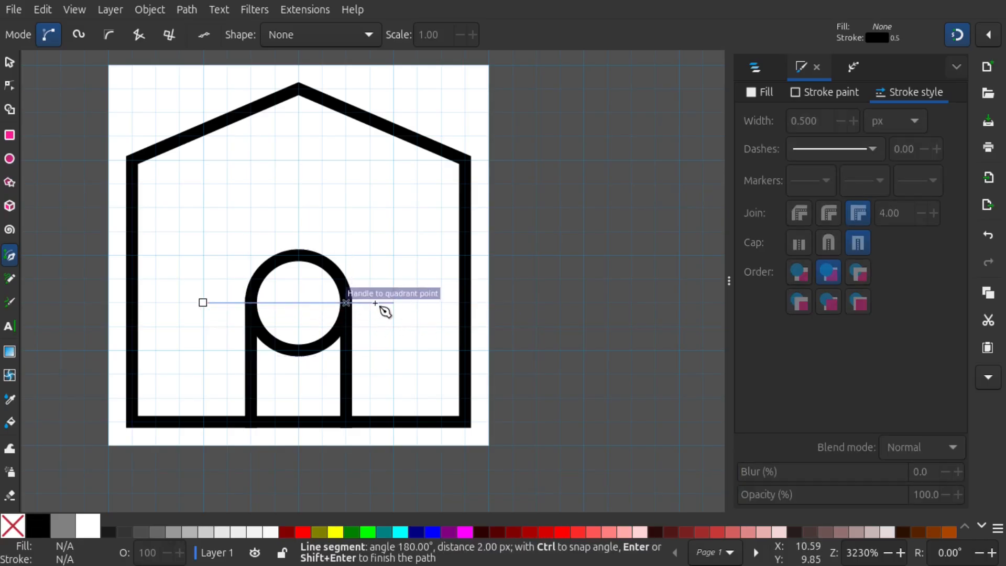
key("Return")
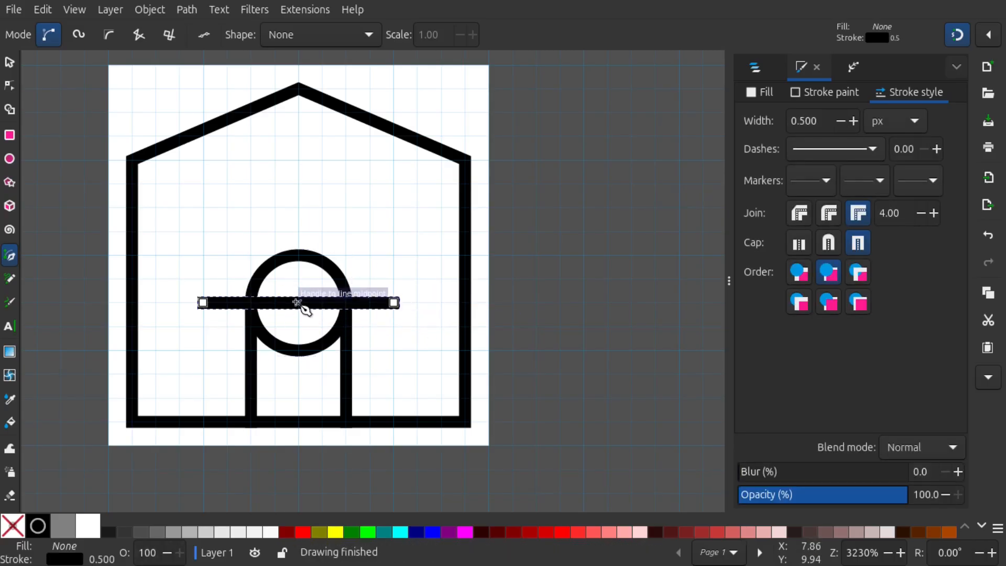
Select the horizontal line together with the circle and split the circle along the line with Cut Path
left_click(11, 63)
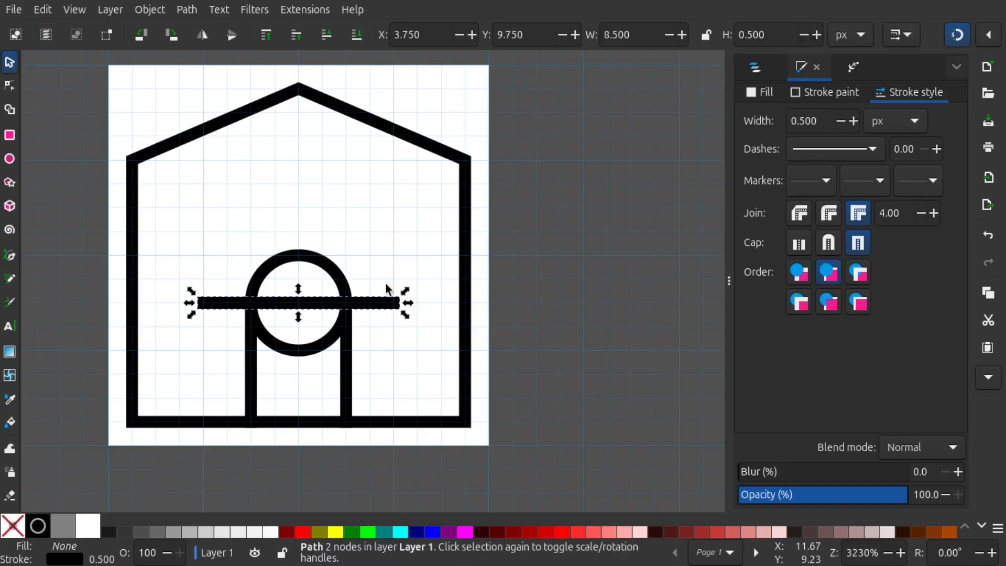
key("shift")
left_click(316, 271, "shift")
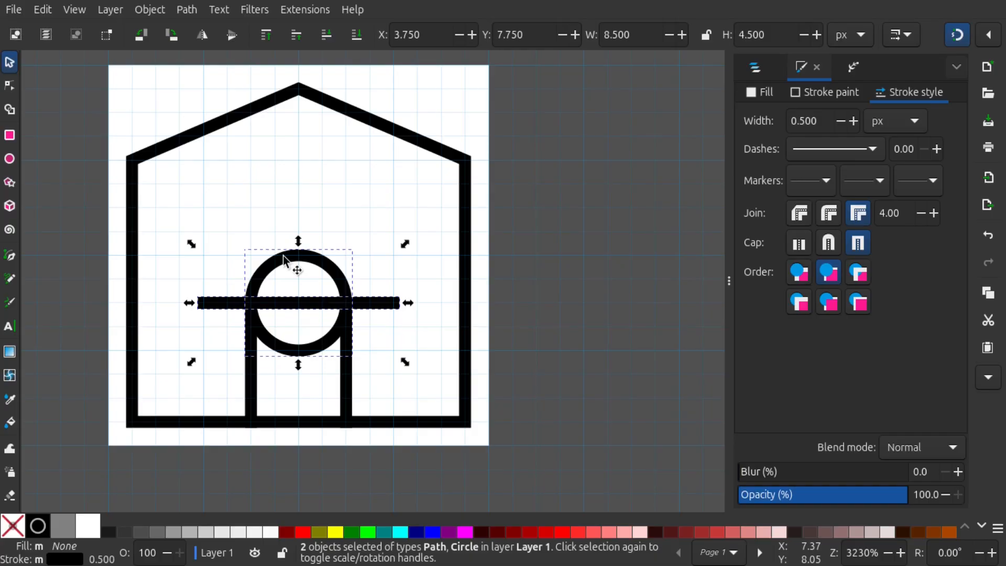
left_click(187, 11)
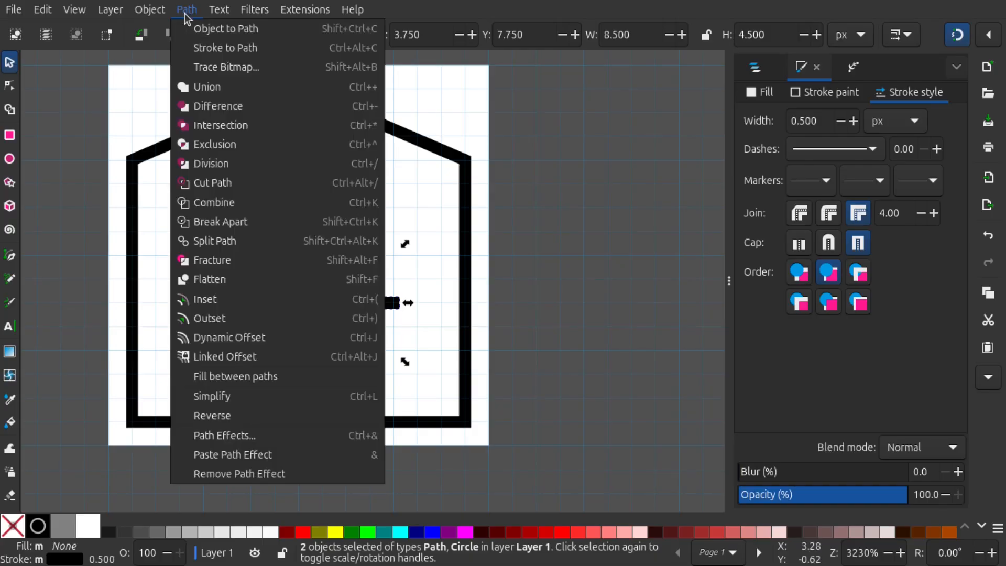
left_click(231, 187)
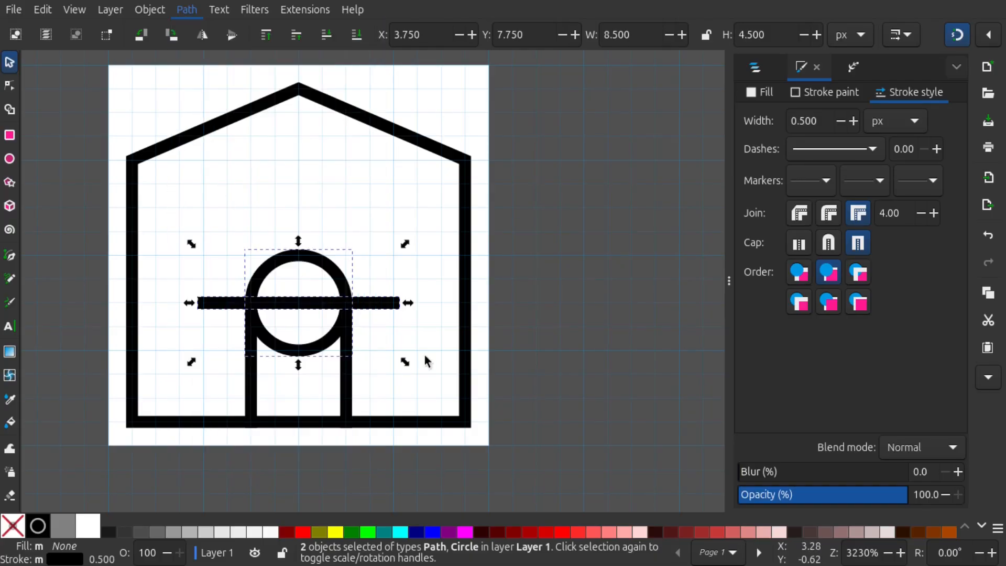
Pull the lower half of the cut circle out of the doorway and delete it
left_click(389, 220)
left_click(328, 348)
left_click_drag(328, 348, 457, 360)
key("Delete")
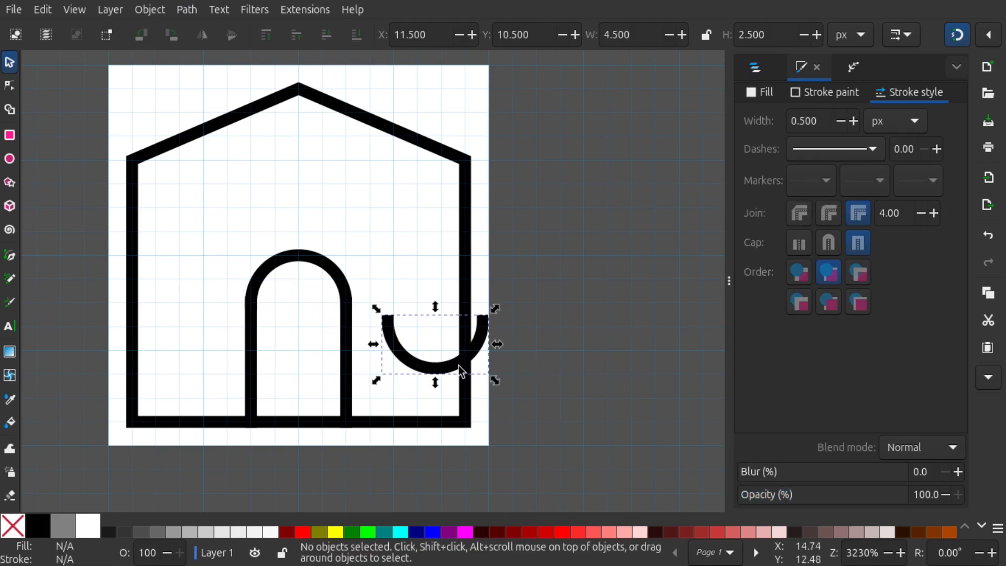
Move the door's semicircular arch straight down by 2 px, keeping it horizontally centred between the side lines
scroll(354, 297, "down", 1)
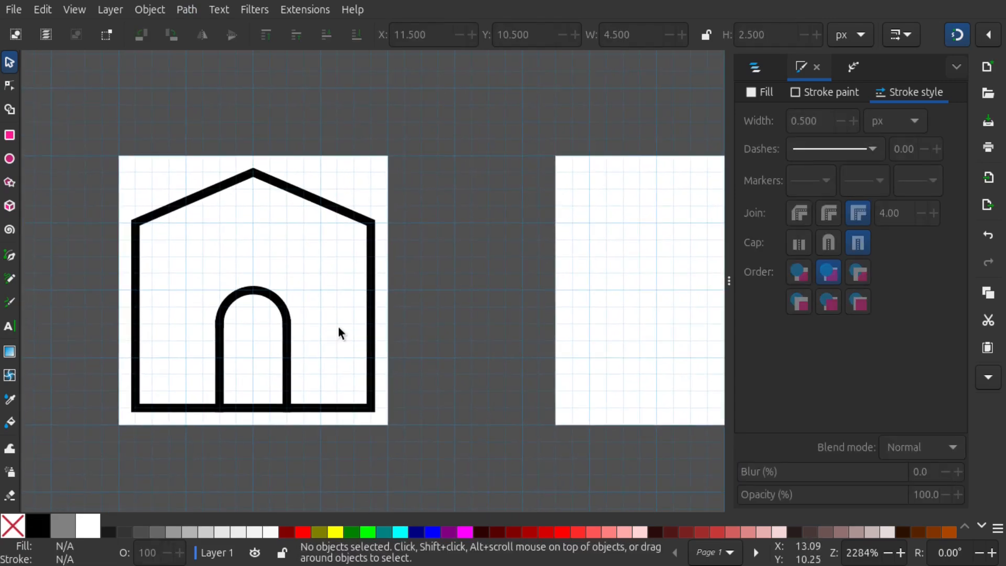
scroll(346, 335, "down", 2)
scroll(356, 335, "up", 2)
scroll(355, 331, "down", 1)
scroll(352, 329, "down", 1)
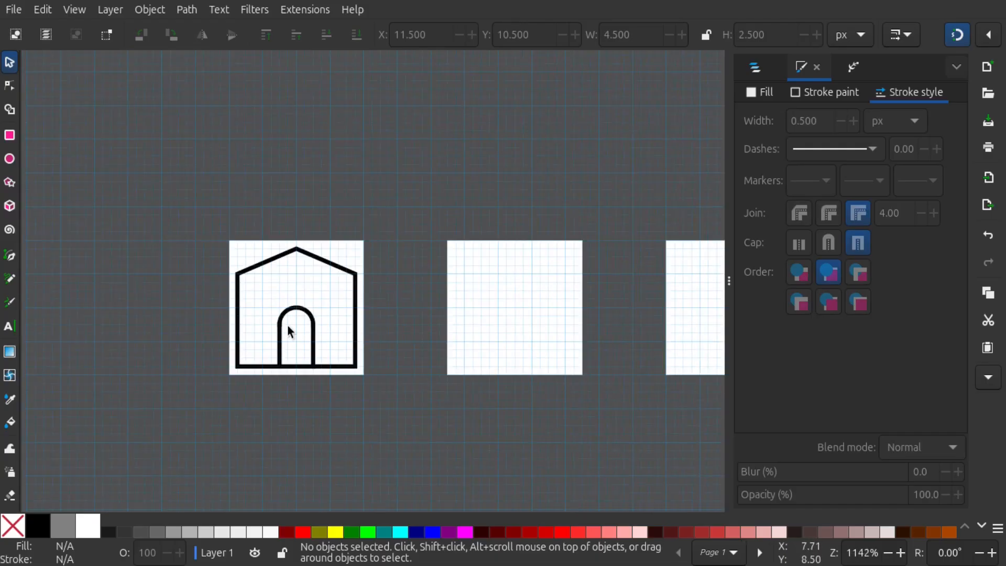
scroll(291, 333, "up", 3)
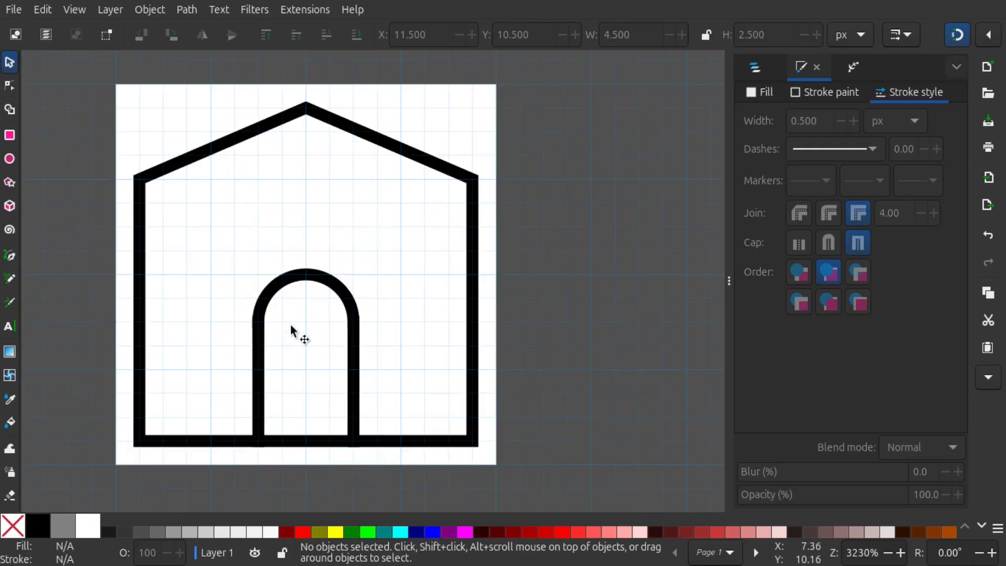
left_click(341, 281)
scroll(335, 309, "up", 1)
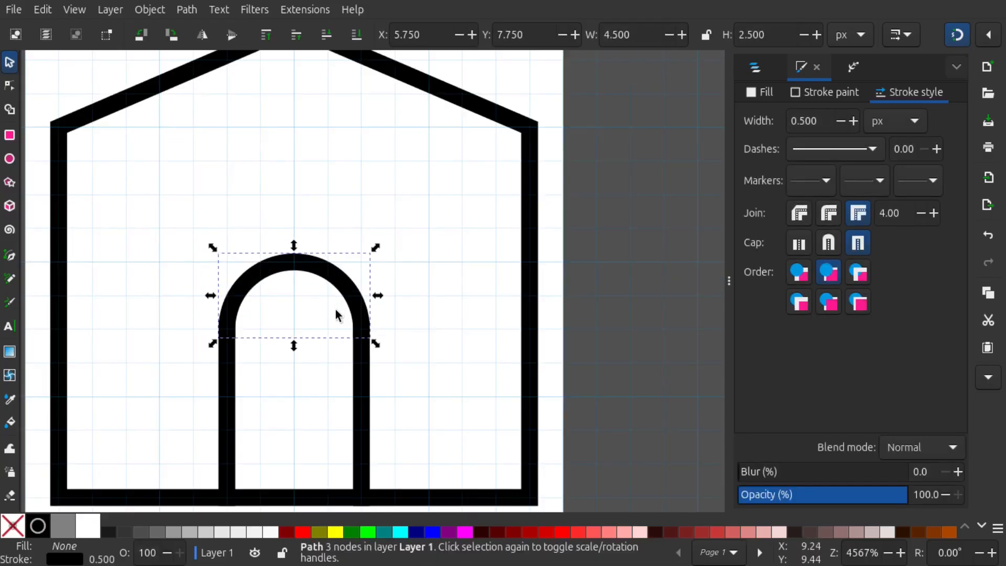
left_click_drag(330, 285, 454, 269)
scroll(347, 363, "up", 2)
left_click(384, 335)
left_click(167, 217, "shift")
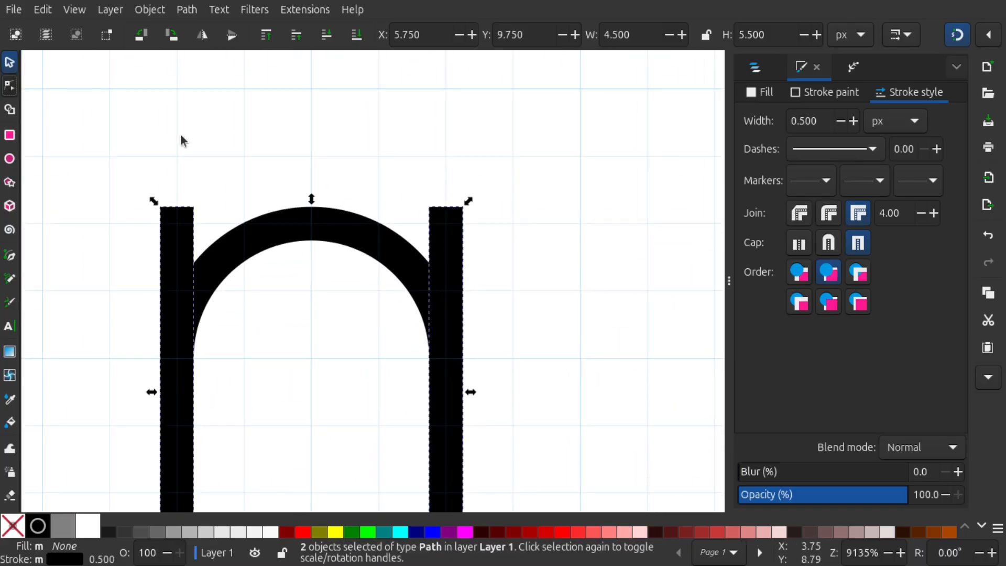
scroll(181, 136, "down", 1)
left_click(11, 64)
left_click(203, 143)
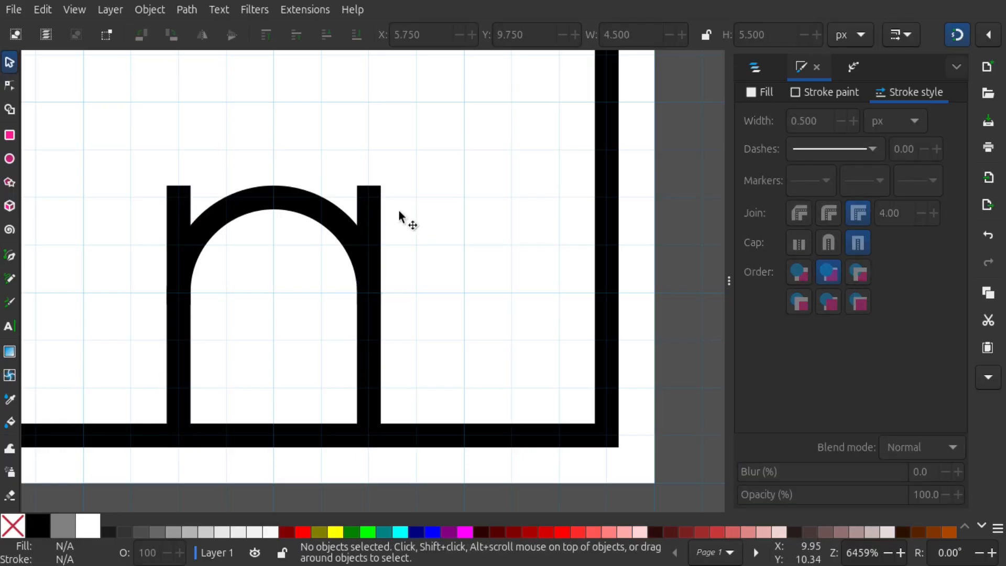
Select both door side lines and lower their upper end nodes to Y 12 so they meet the arch ends
left_click(377, 212)
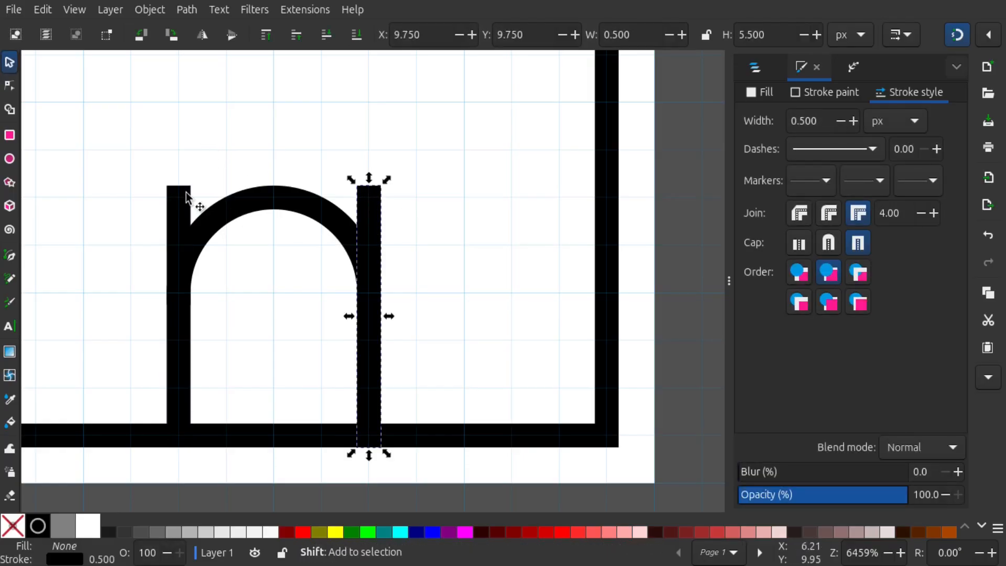
left_click(180, 217, "shift")
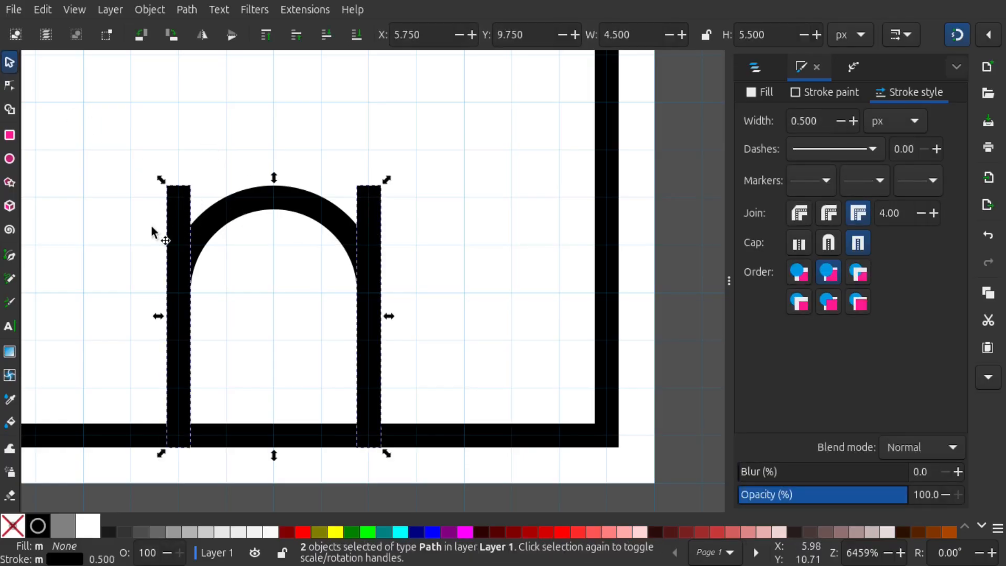
left_click(17, 84)
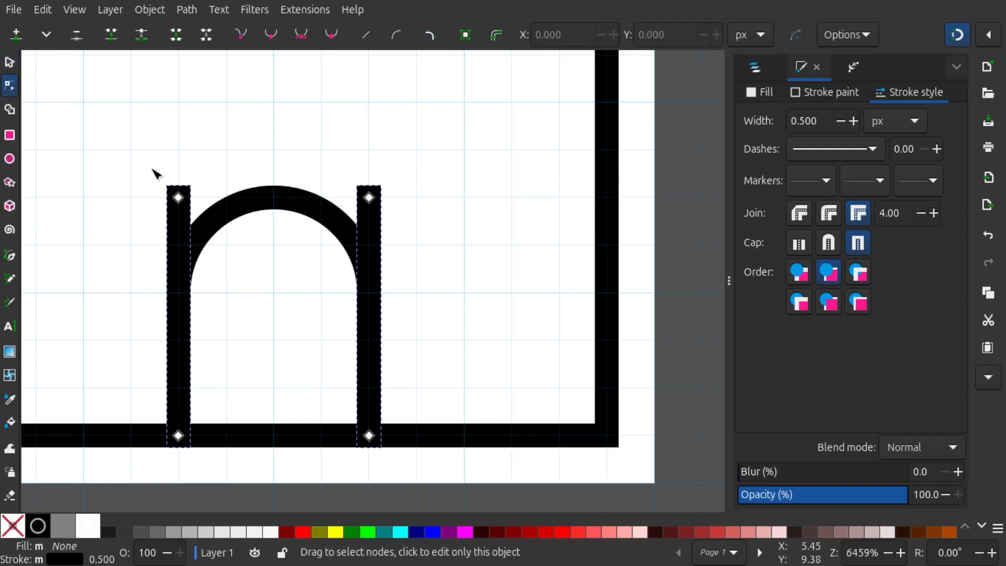
left_click_drag(152, 170, 434, 216)
left_click_drag(369, 198, 366, 294)
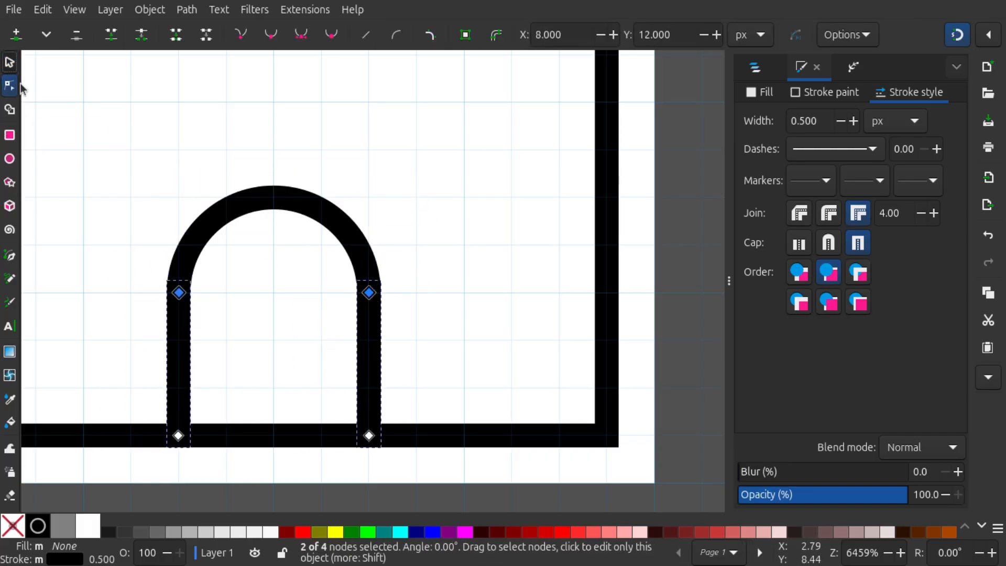
left_click(10, 63)
left_click(401, 188)
Draw a 14 × 14 px circle on page 2, leaving a 1 px margin on every side
scroll(402, 188, "down", 2)
scroll(401, 188, "down", 2)
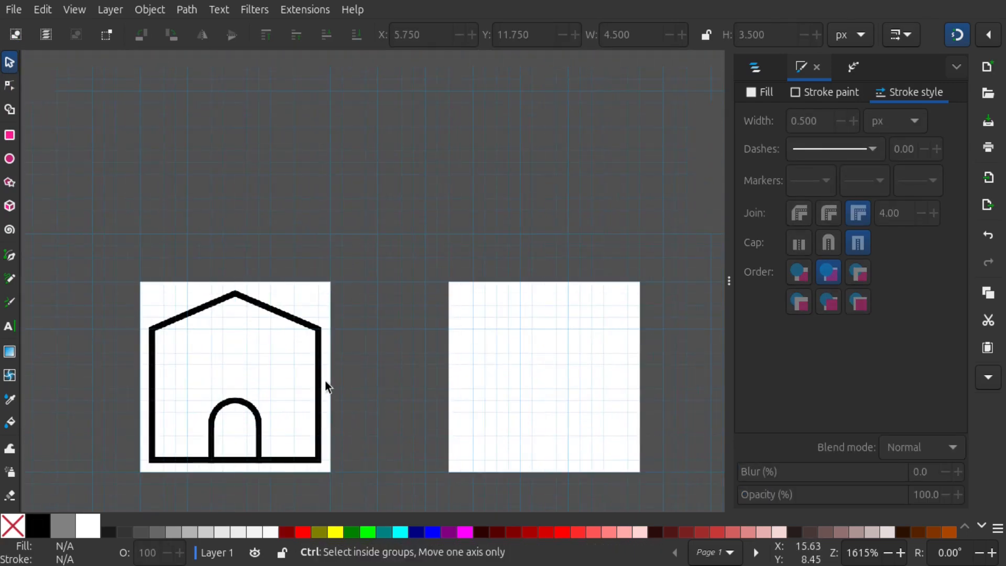
scroll(348, 303, "down", 2)
left_click_drag(426, 383, 386, 372)
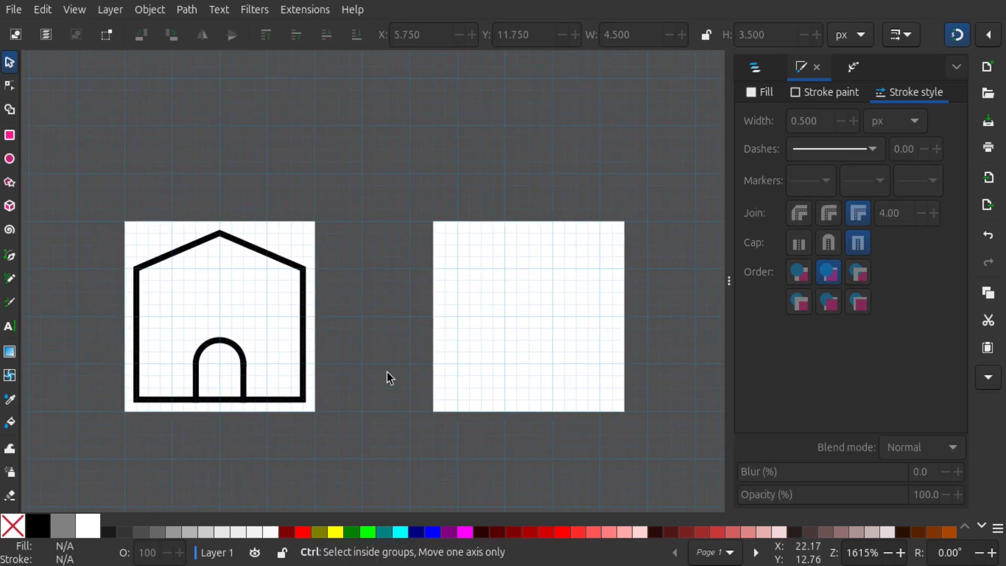
left_click_drag(453, 384, 437, 384)
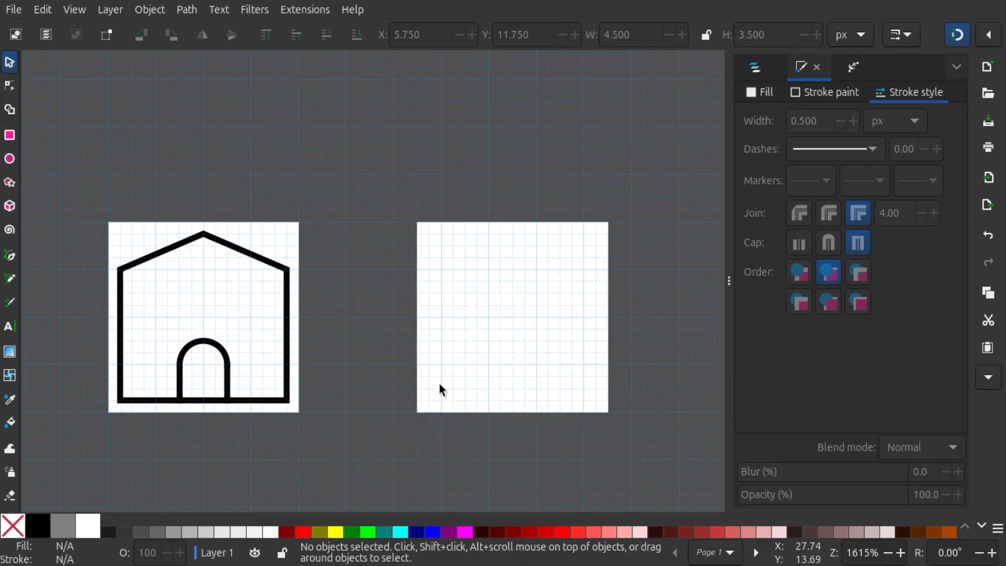
left_click_drag(482, 358, 434, 370)
scroll(425, 366, "right", 5)
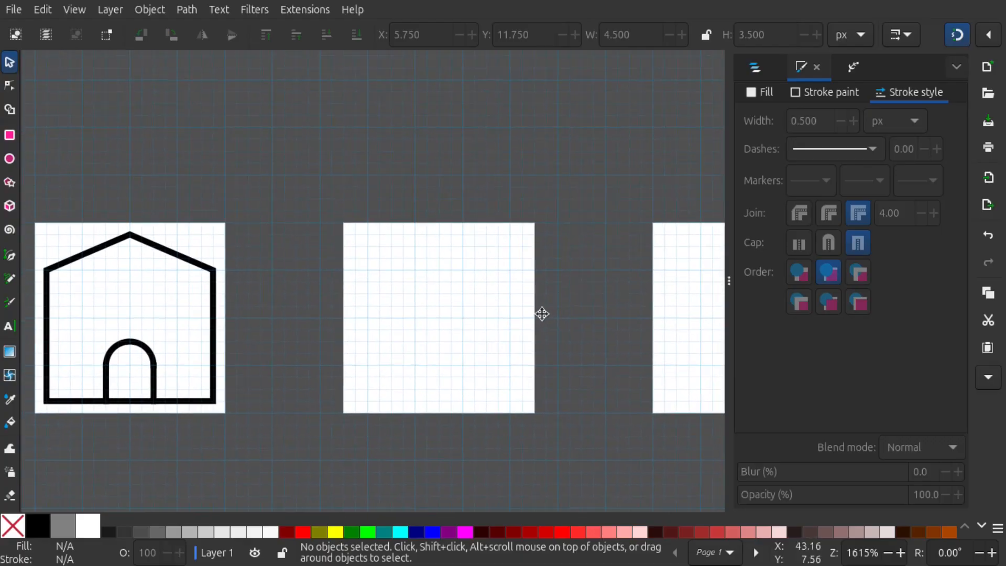
scroll(425, 312, "up", 2)
left_click_drag(425, 312, 438, 281)
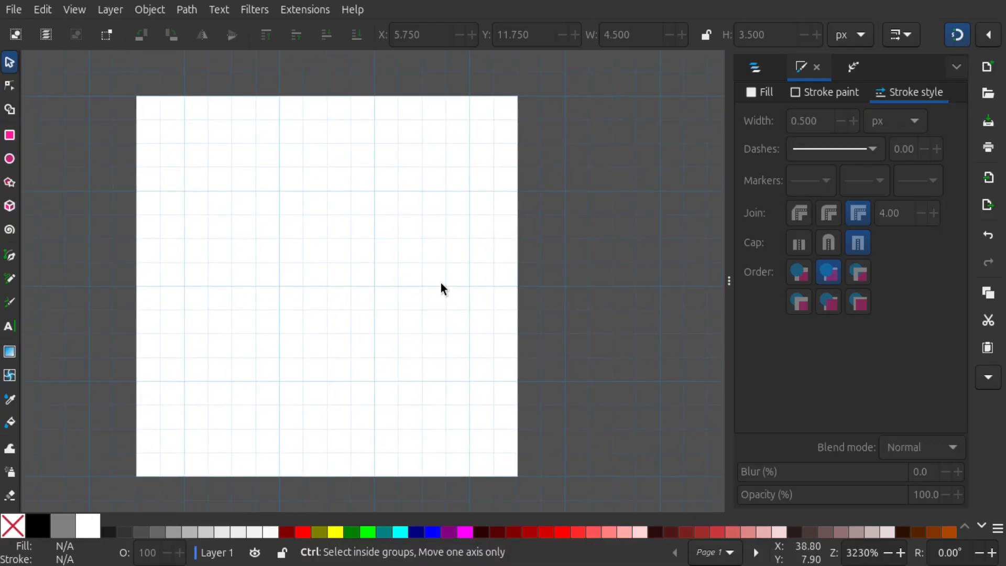
scroll(441, 282, "down", 1)
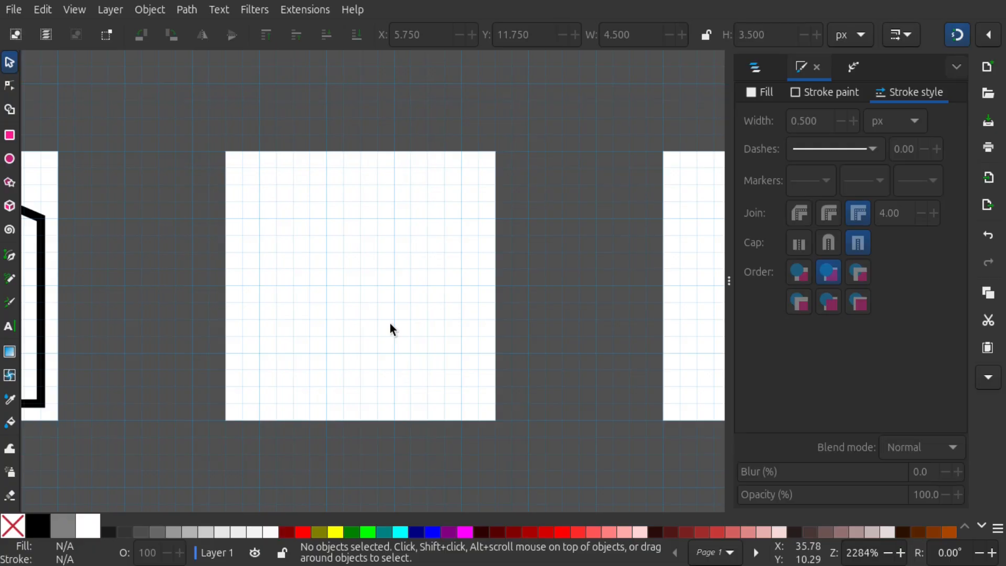
left_click(9, 160)
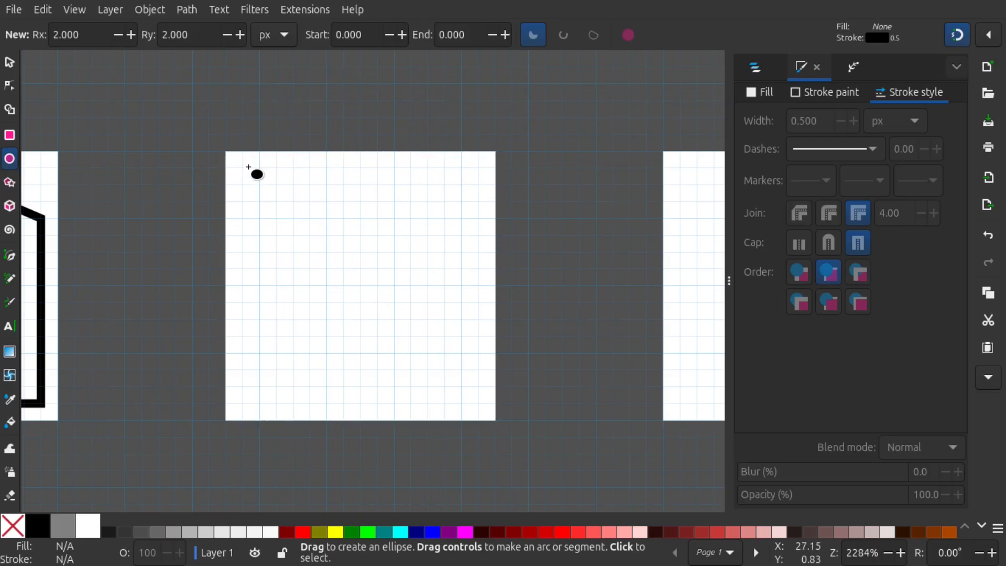
left_click_drag(242, 166, 481, 402)
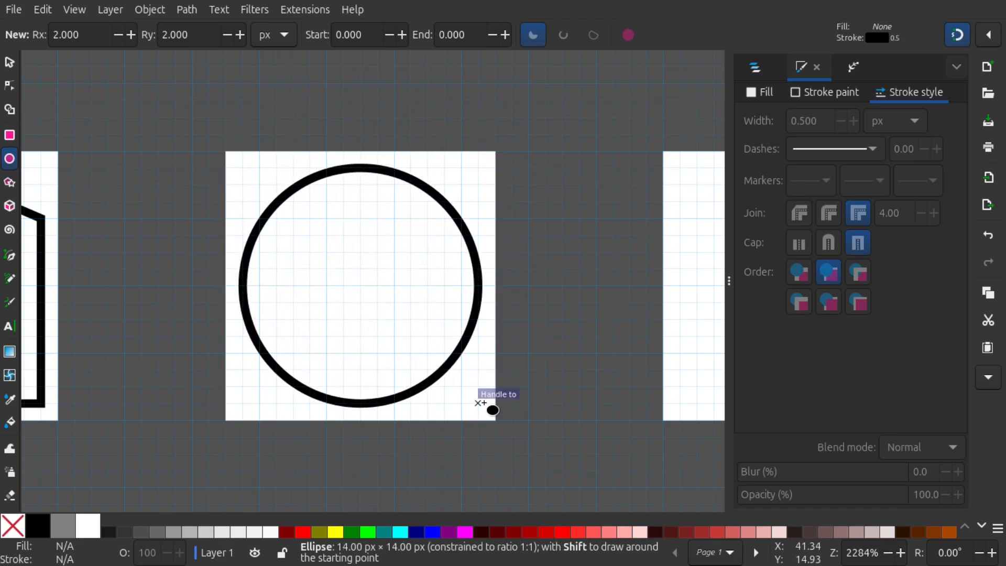
left_click_drag(480, 402, 481, 403)
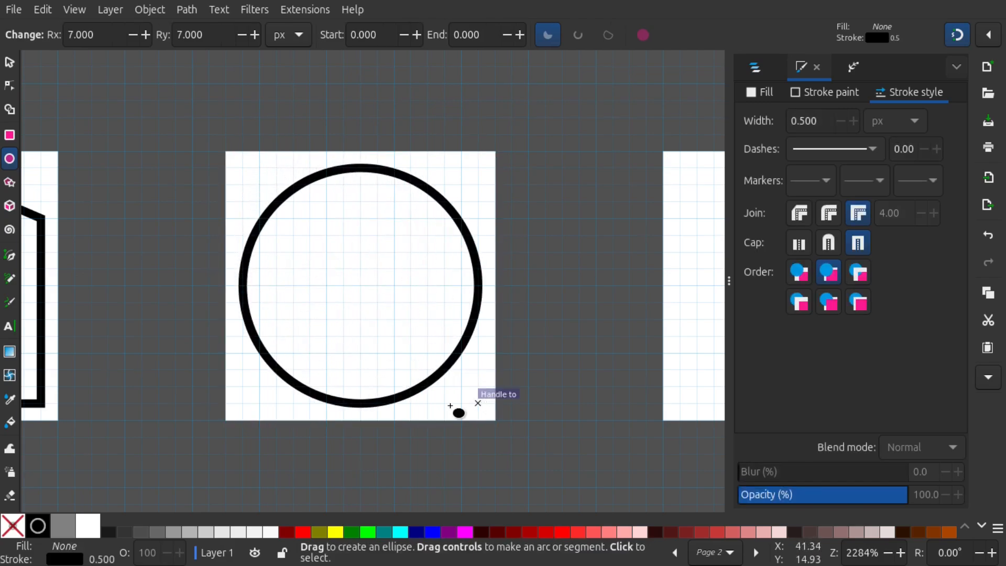
left_click(9, 62)
scroll(459, 281, "right", 2)
scroll(460, 280, "down", 1)
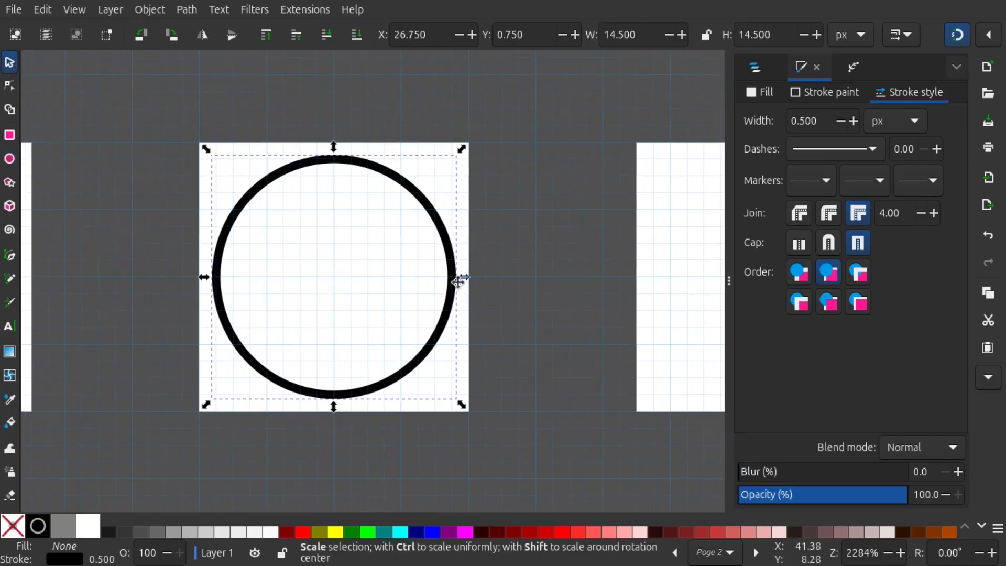
left_click(511, 319)
scroll(429, 362, "right", 1)
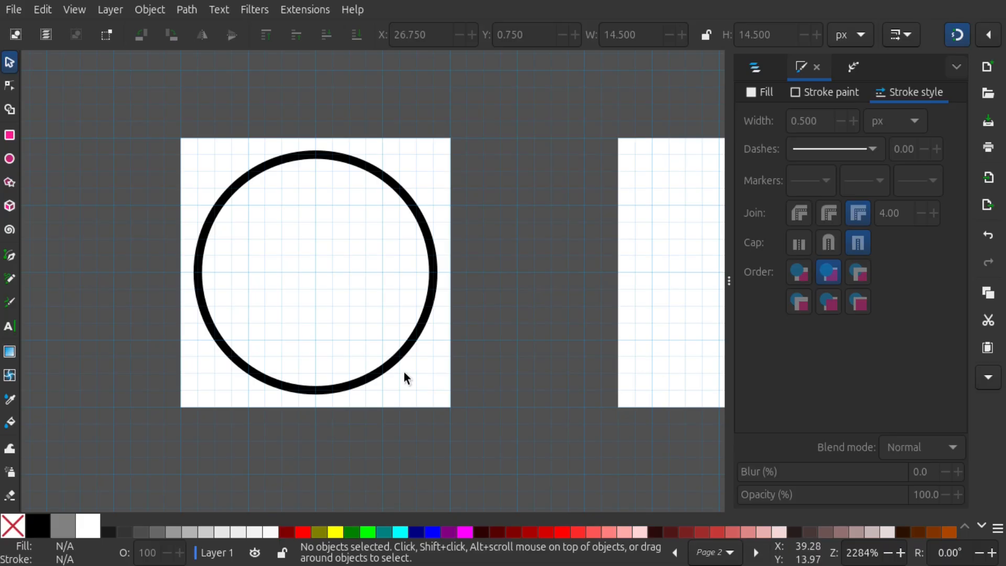
Draw a straight 45° handle line from the grid point 1 px inside page 2's lower-right corner to the circle's outline
left_click(9, 261)
scroll(425, 390, "up", 1)
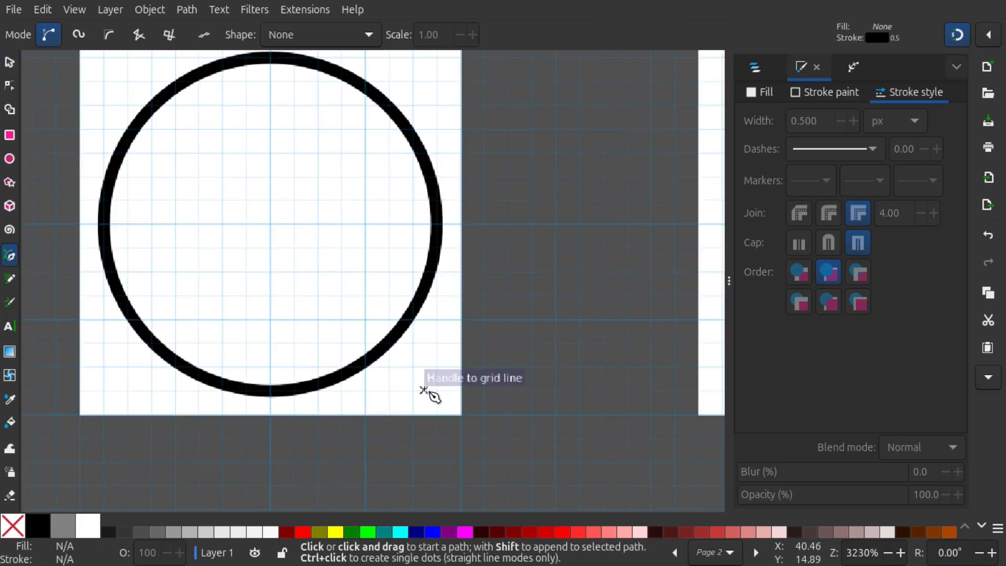
left_click(440, 391)
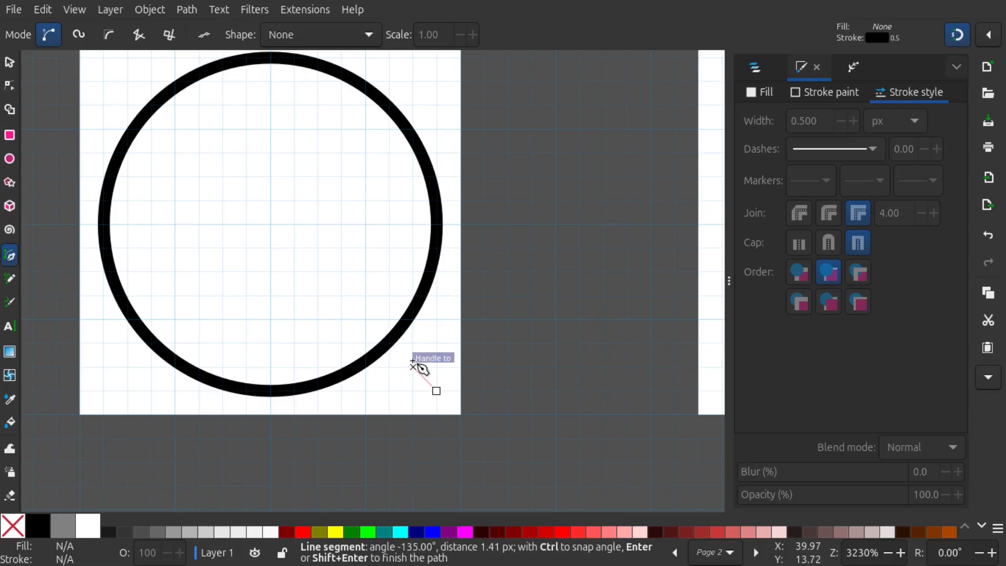
scroll(420, 361, "up", 2)
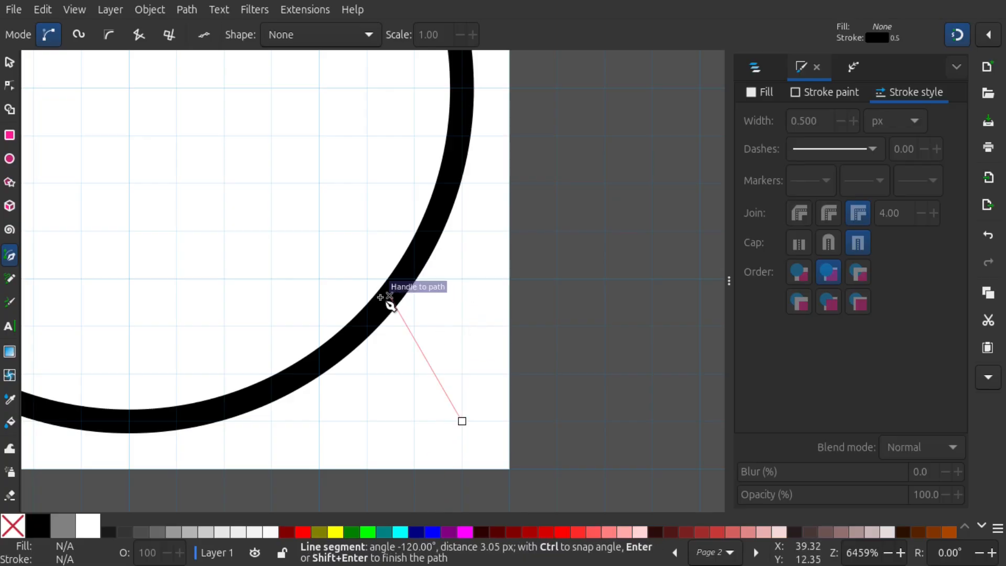
left_click(362, 327)
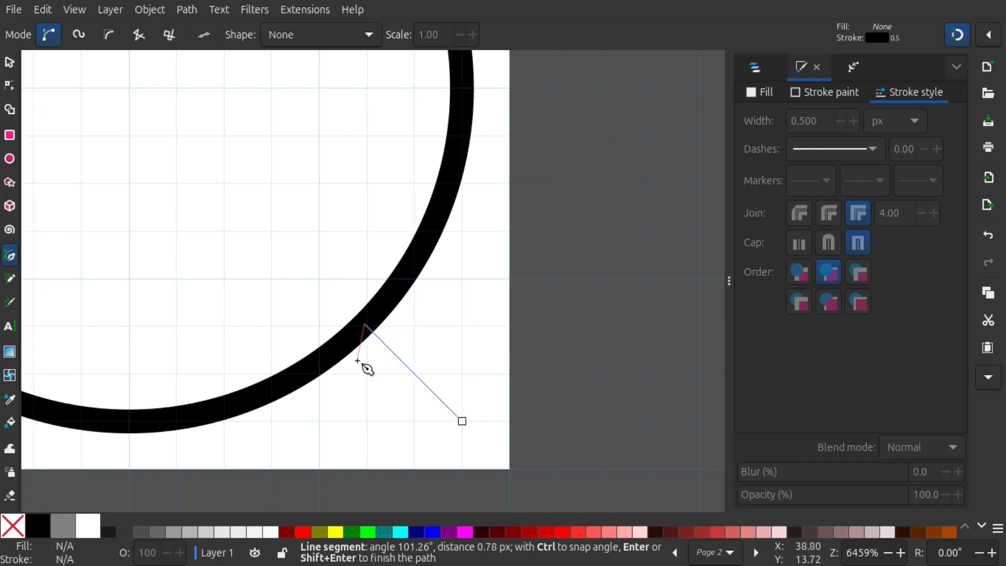
key("Return")
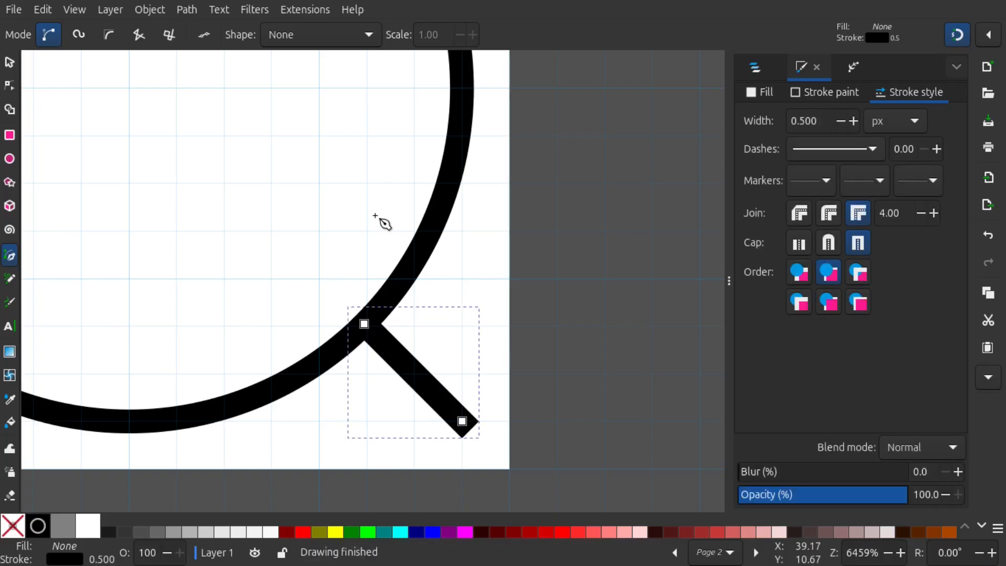
scroll(373, 206, "down", 3, "ctrl")
scroll(45, 122, "up", 2)
left_click(9, 63)
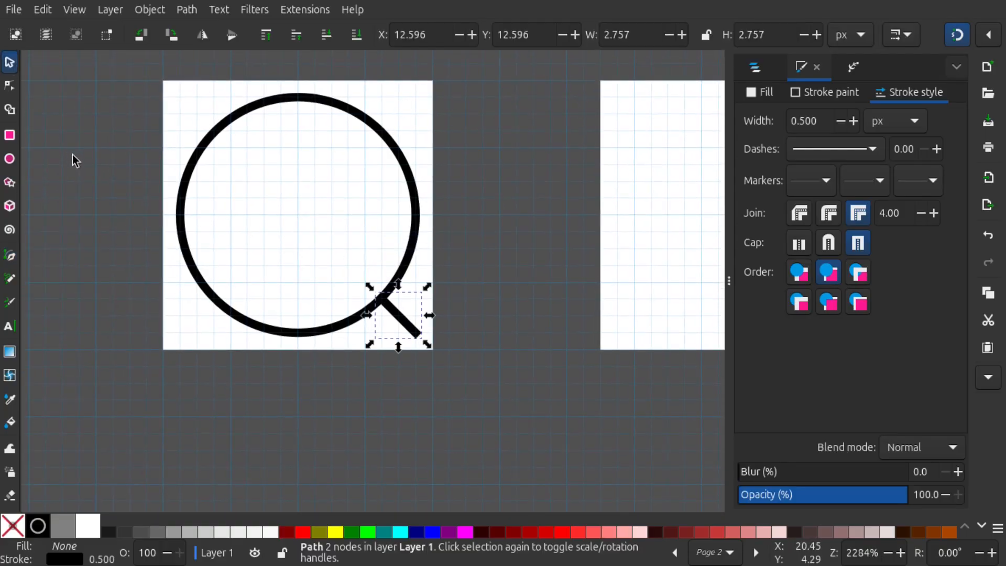
left_click(76, 158)
Draw a 14 × 14 px square on page 3, leaving a 1 px margin on every side
left_click_drag(86, 165, 285, 331)
scroll(155, 225, "down", 1)
scroll(157, 226, "down", 1)
scroll(303, 337, "up", 1)
left_click_drag(379, 347, 319, 259)
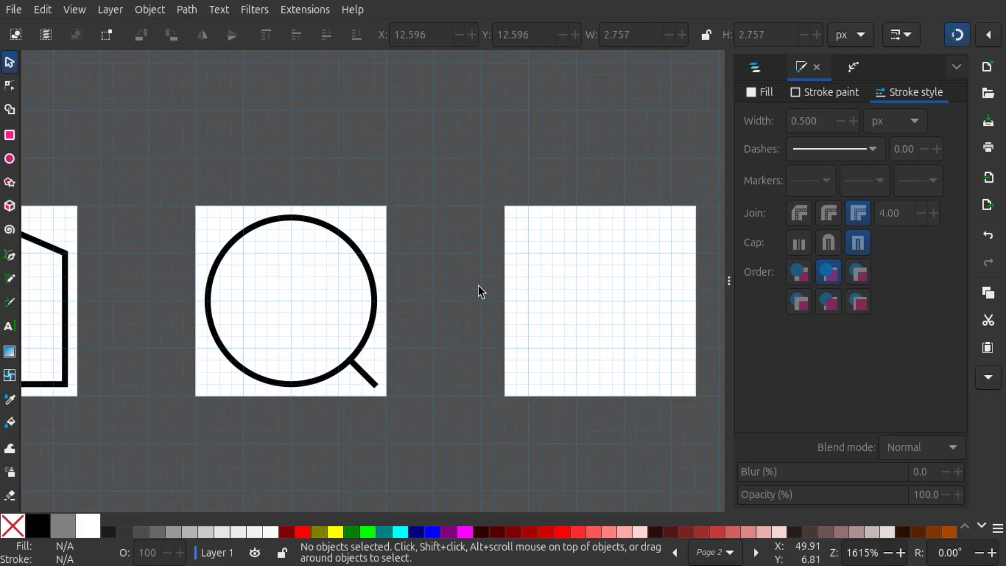
left_click_drag(588, 267, 375, 215)
scroll(364, 287, "up", 1)
scroll(375, 260, "up", 1)
scroll(372, 218, "down", 1)
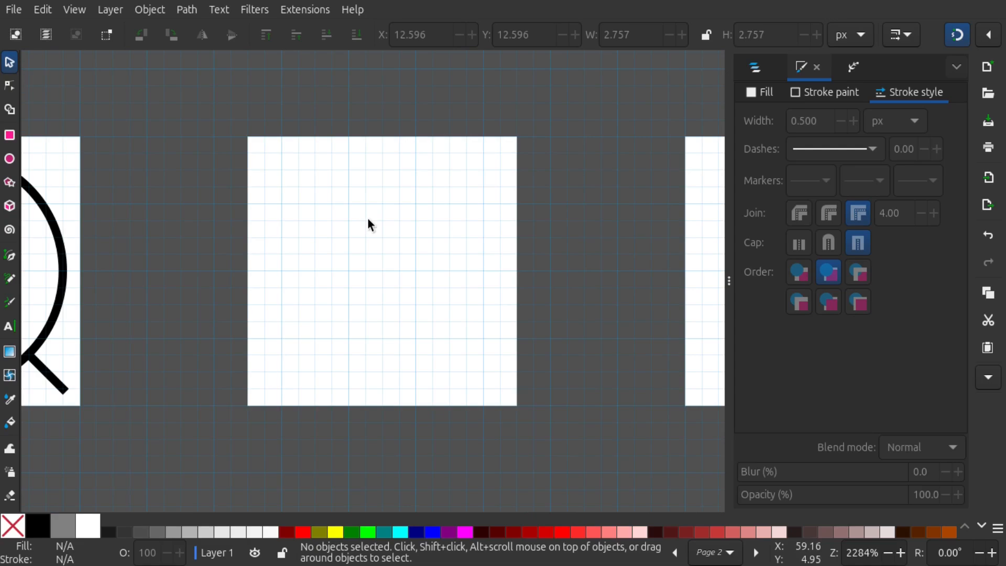
left_click_drag(355, 233, 349, 239)
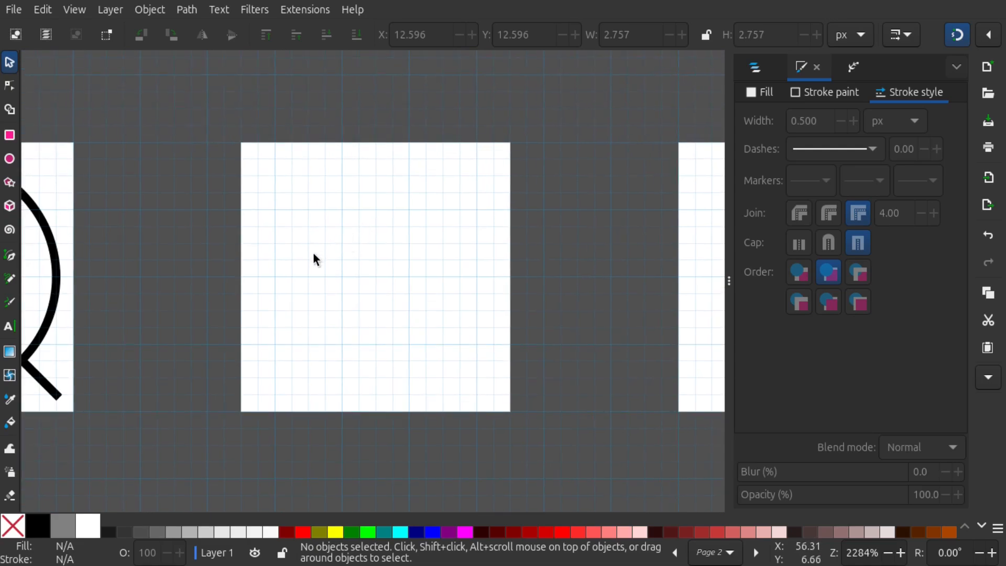
left_click(9, 137)
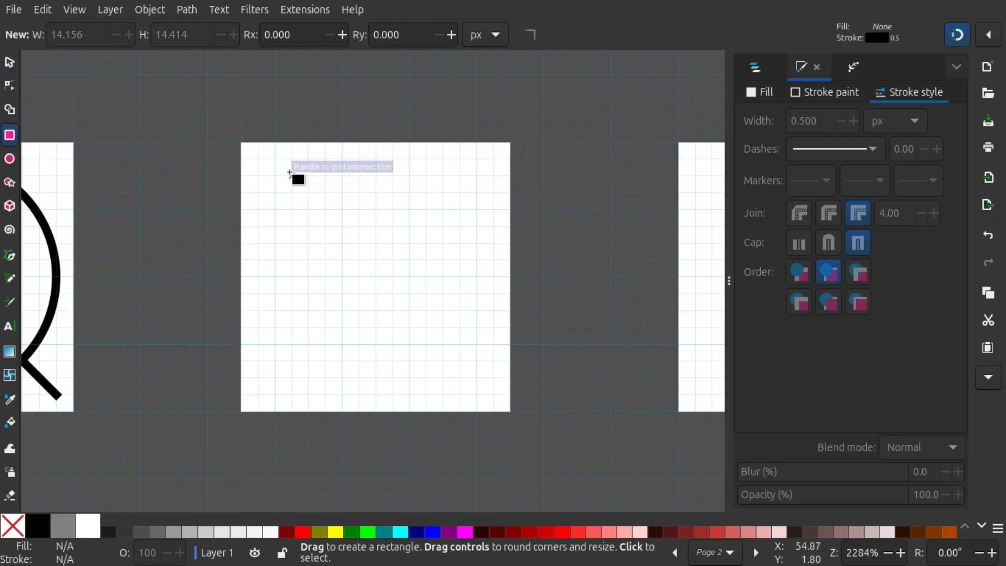
left_click_drag(257, 161, 496, 396)
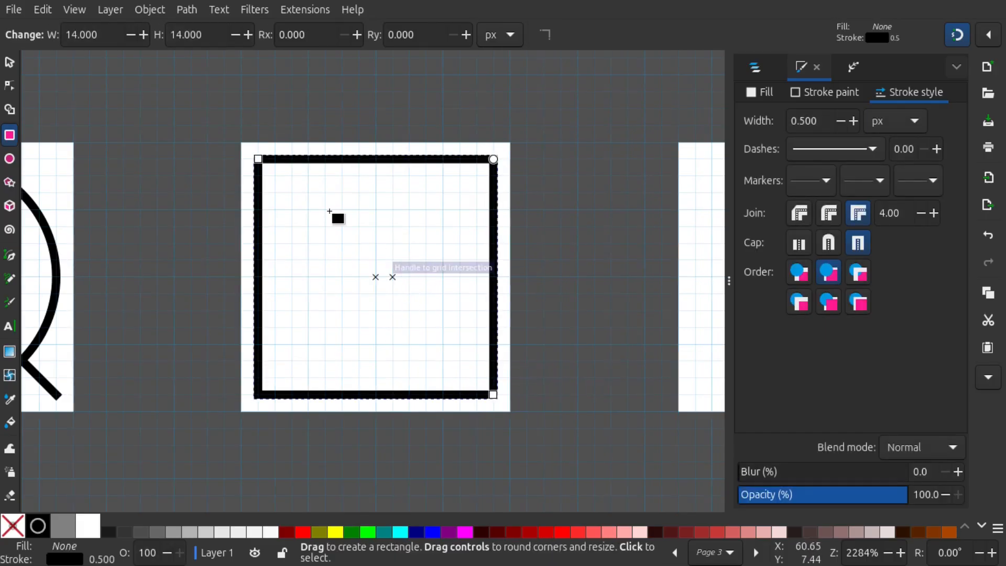
left_click_drag(322, 181, 292, 188)
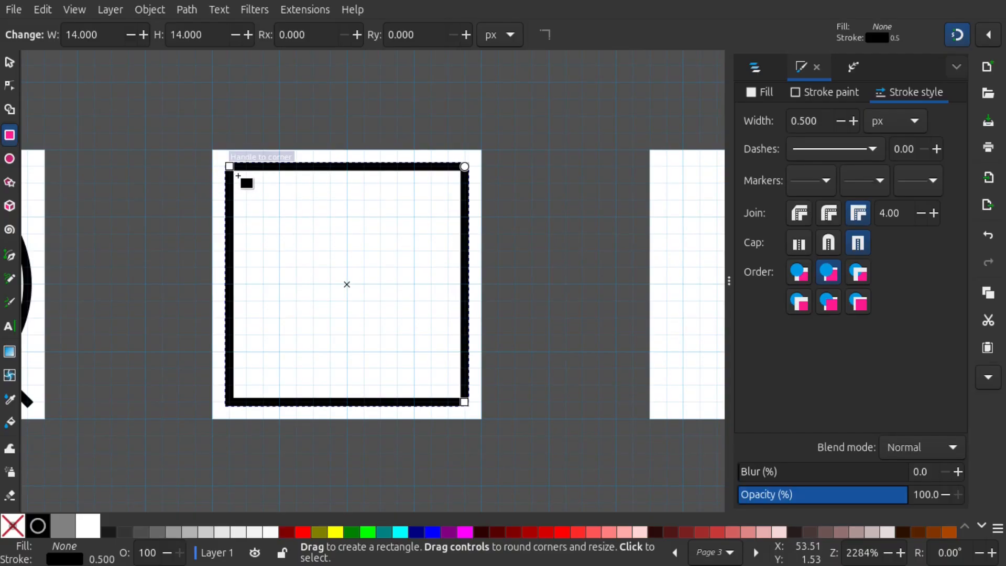
Convert the square on page 3 from an object to an editable path
left_click(9, 64)
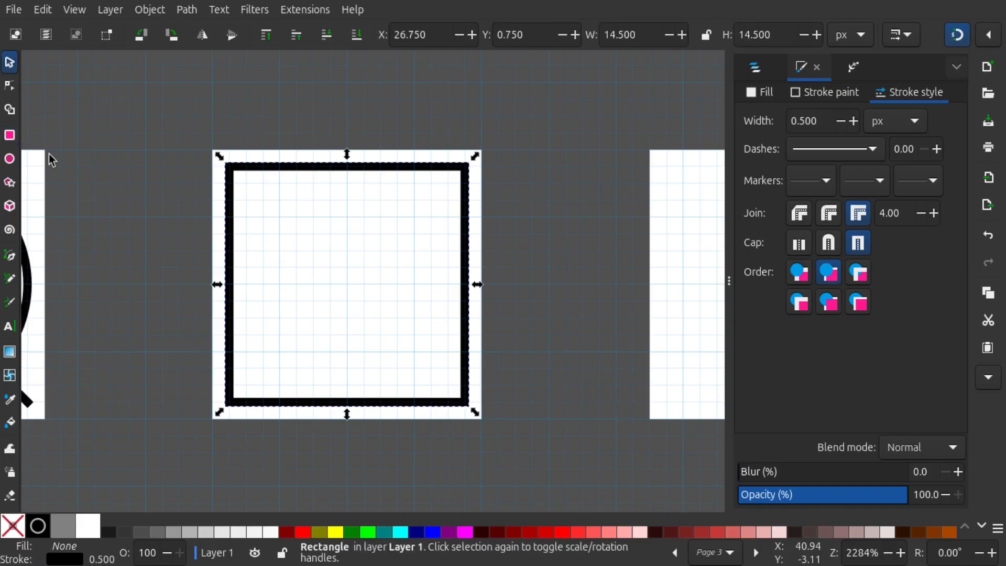
left_click(187, 10)
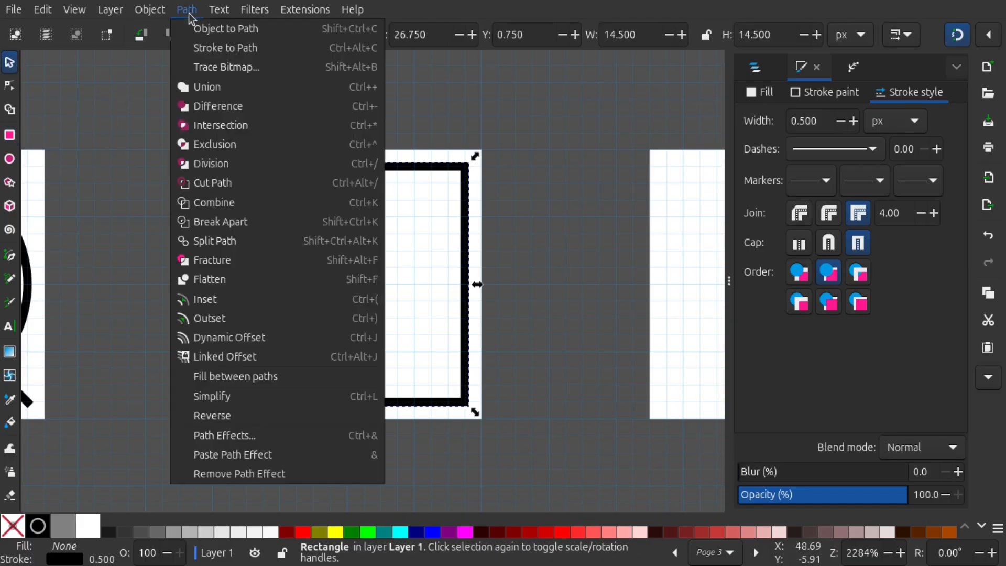
left_click(212, 29)
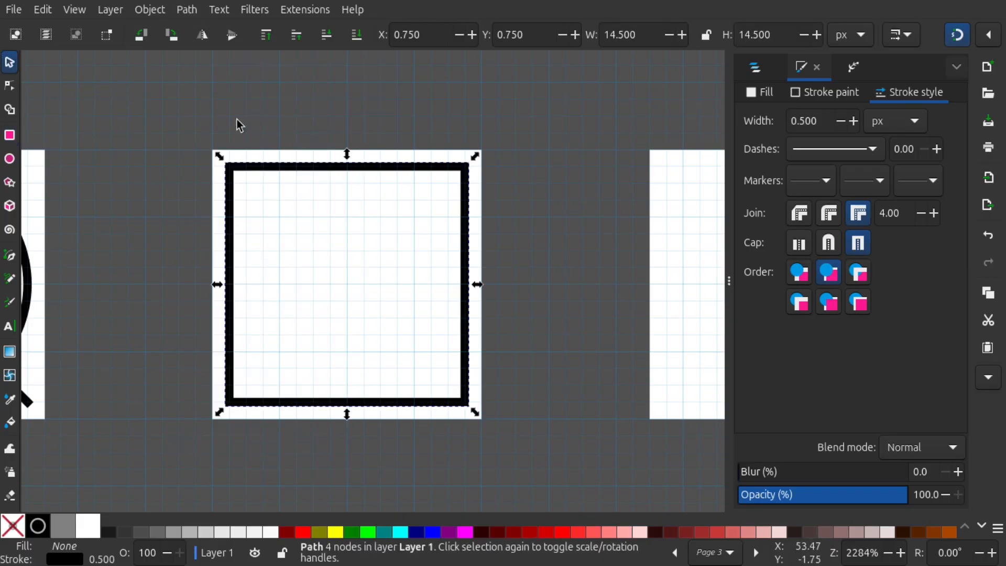
Insert a node on the square's top edge and place it at X 6, Y 1
left_click(9, 87)
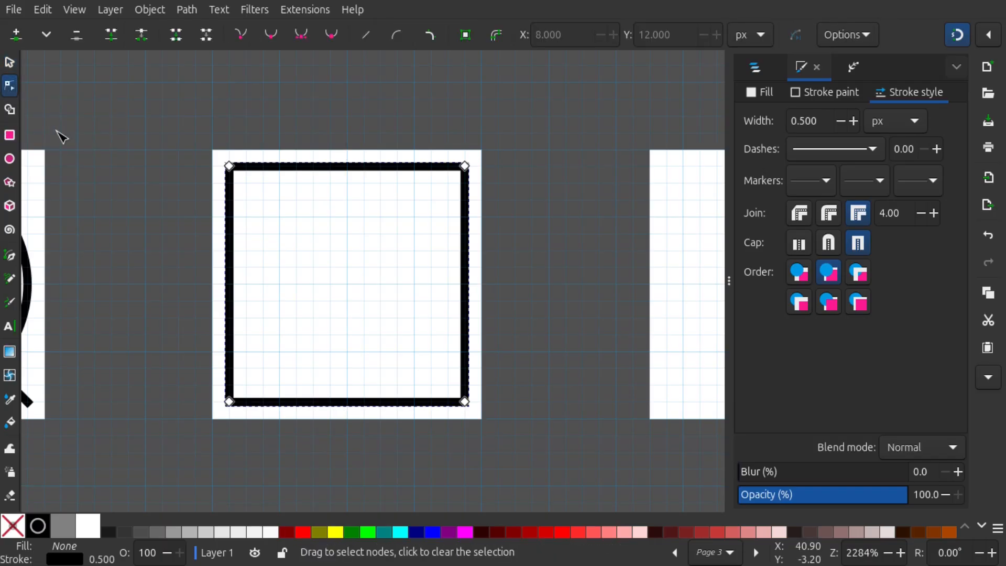
scroll(275, 187, "up", 1)
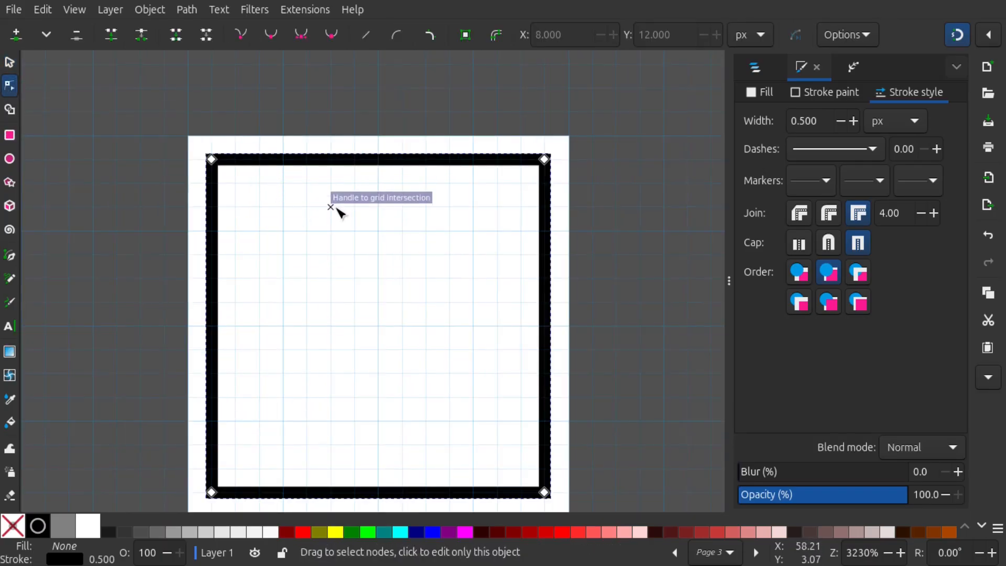
scroll(316, 200, "up", 2)
scroll(319, 200, "down", 1)
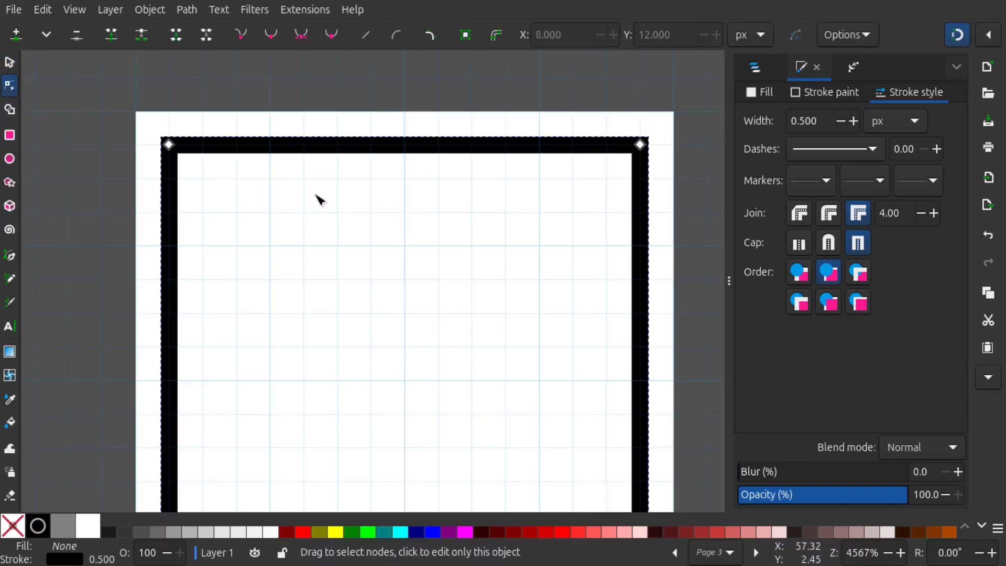
double_click(270, 146)
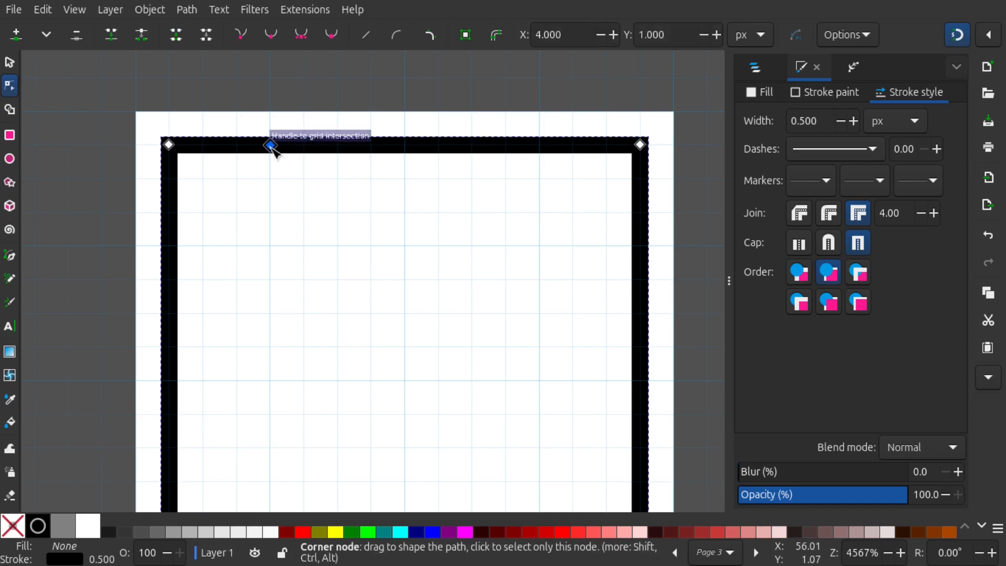
left_click_drag(271, 145, 339, 150)
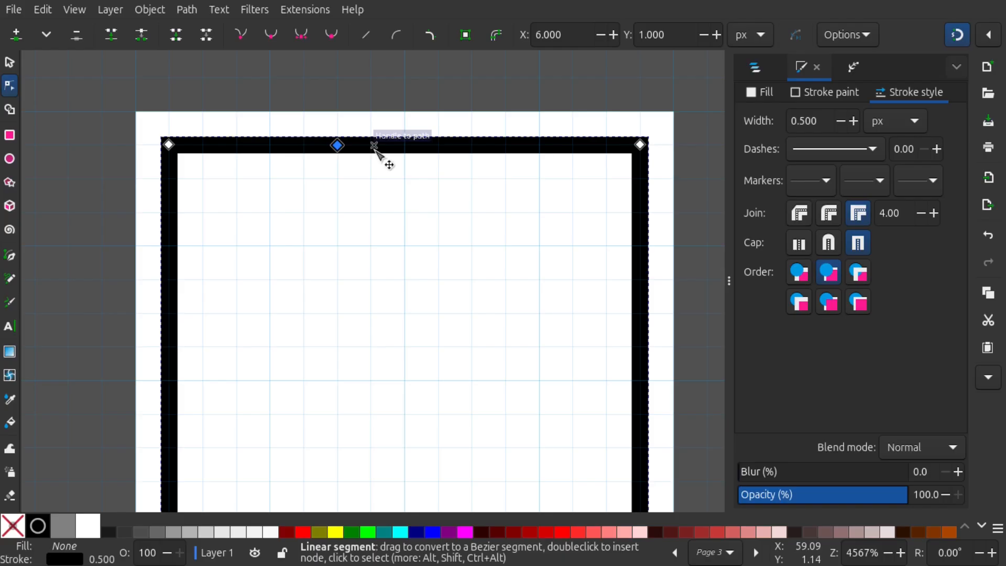
Insert a second top-edge node, move it to X 7, Y 3, and lower the upper-right corner node to X 15, Y 3
double_click(374, 145)
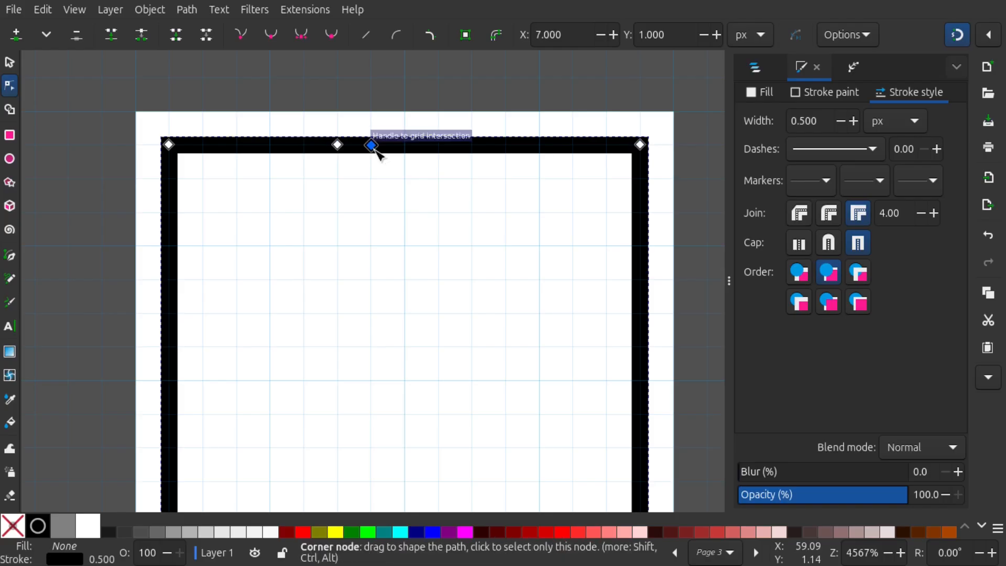
left_click_drag(374, 147, 378, 215)
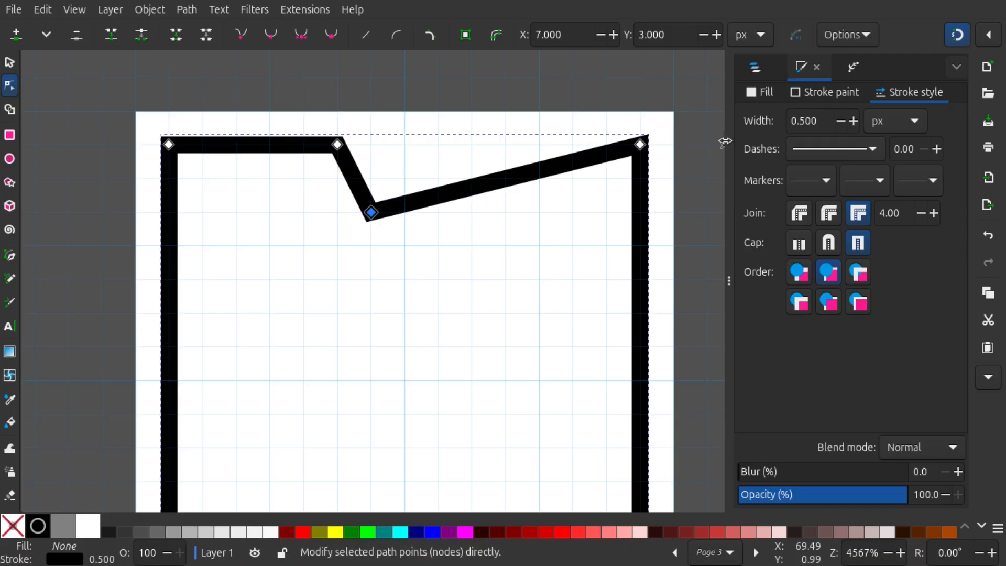
left_click_drag(643, 146, 650, 210)
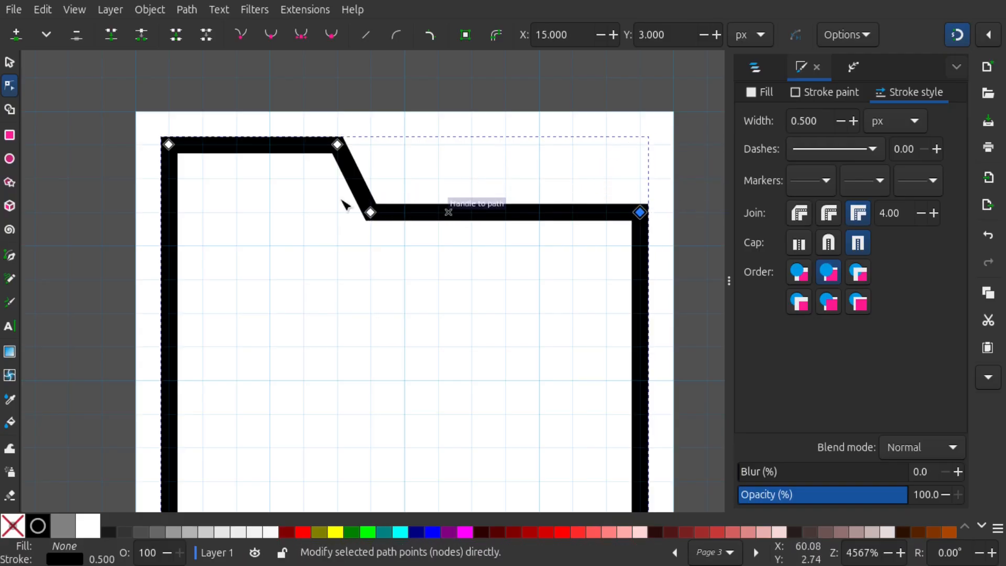
Move the lower node of the folder tab's slope to X 8, Y 3, keeping its upper node at X 6, Y 1
left_click_drag(373, 215, 413, 195)
scroll(440, 181, "down", 3)
scroll(440, 186, "up", 1)
mouse_move(365, 146)
left_mouse_down()
mouse_move(325, 149)
mouse_move(362, 149)
mouse_move(354, 145)
left_mouse_up()
scroll(380, 156, "down", 2)
scroll(438, 181, "up", 1)
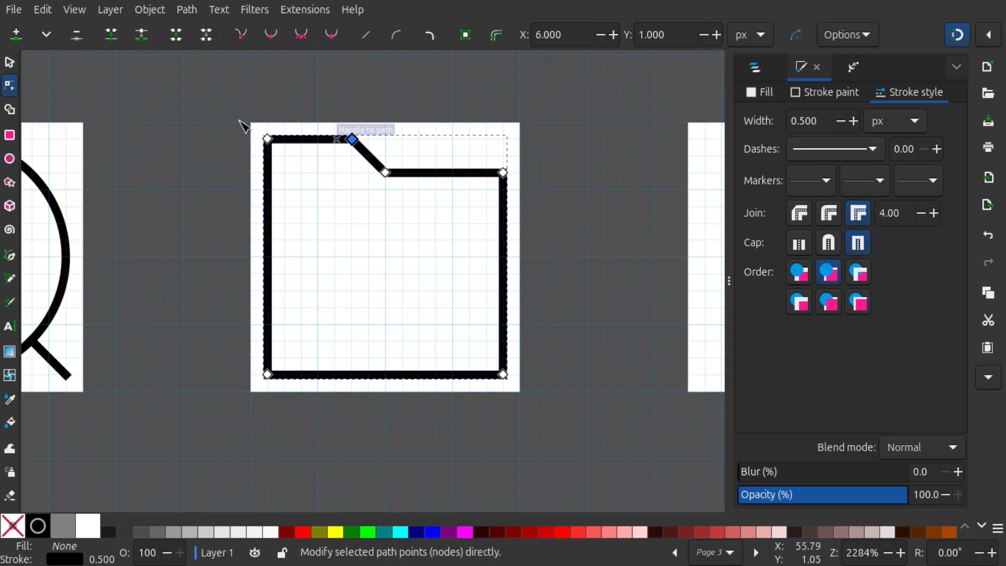
Draw a straight horizontal 14 px line across the folder at Y 5, from its right edge to its left edge
left_click(9, 68)
left_click(220, 159)
scroll(222, 161, "down", 1)
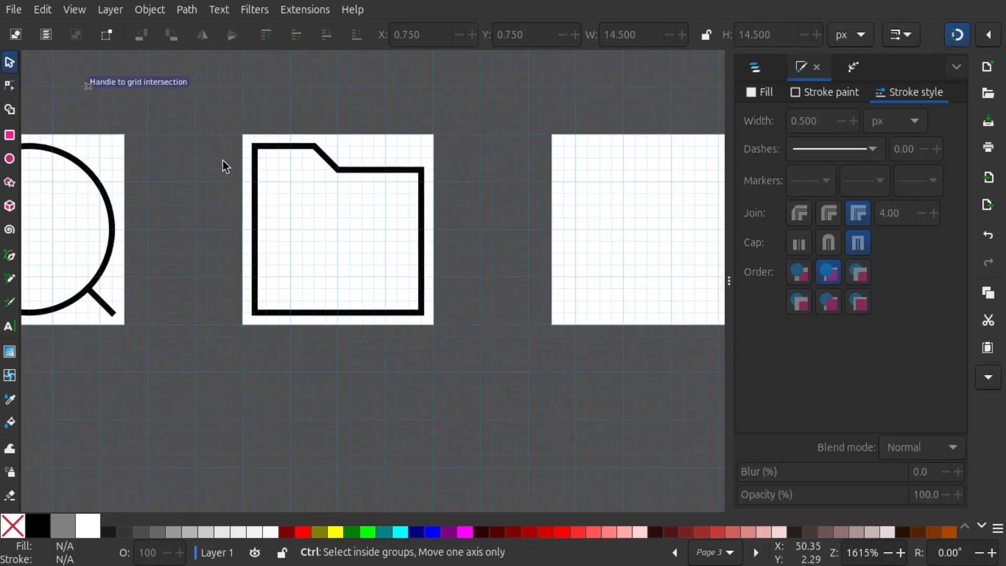
left_click_drag(436, 223, 445, 255)
scroll(377, 210, "up", 1)
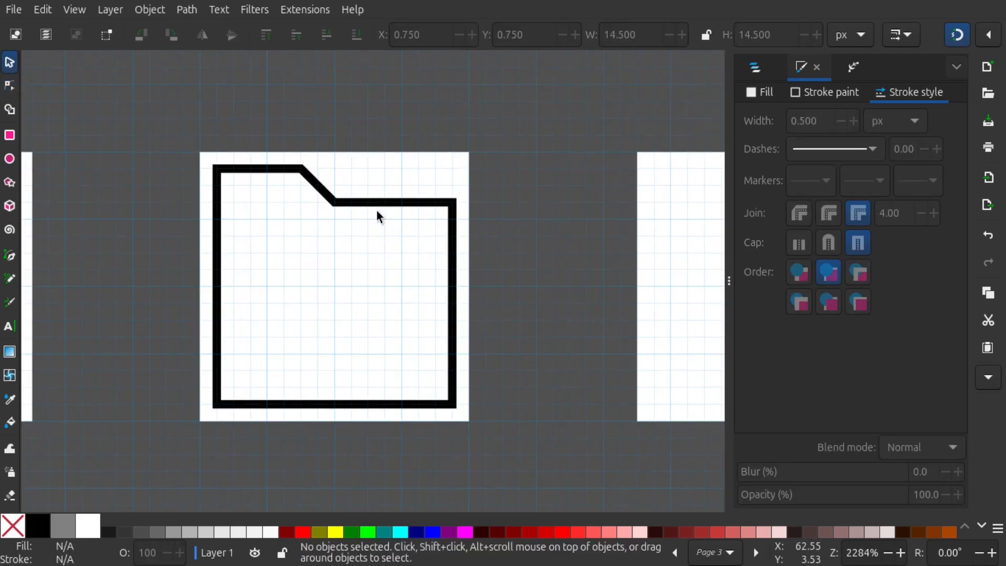
scroll(319, 222, "up", 1)
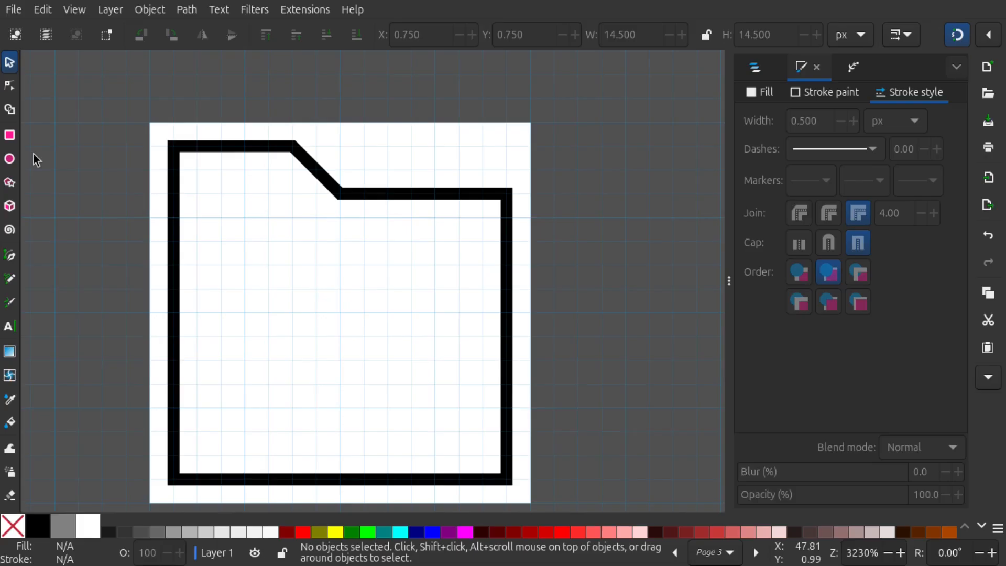
left_click(11, 263)
scroll(310, 212, "up", 2)
left_click_drag(356, 282, 352, 205)
scroll(352, 205, "up", 1)
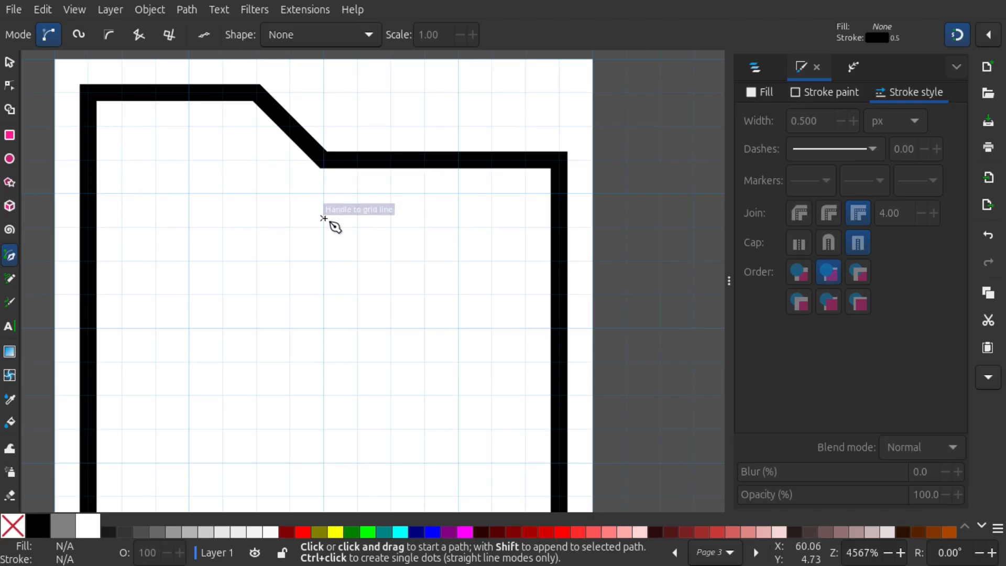
left_click(558, 227)
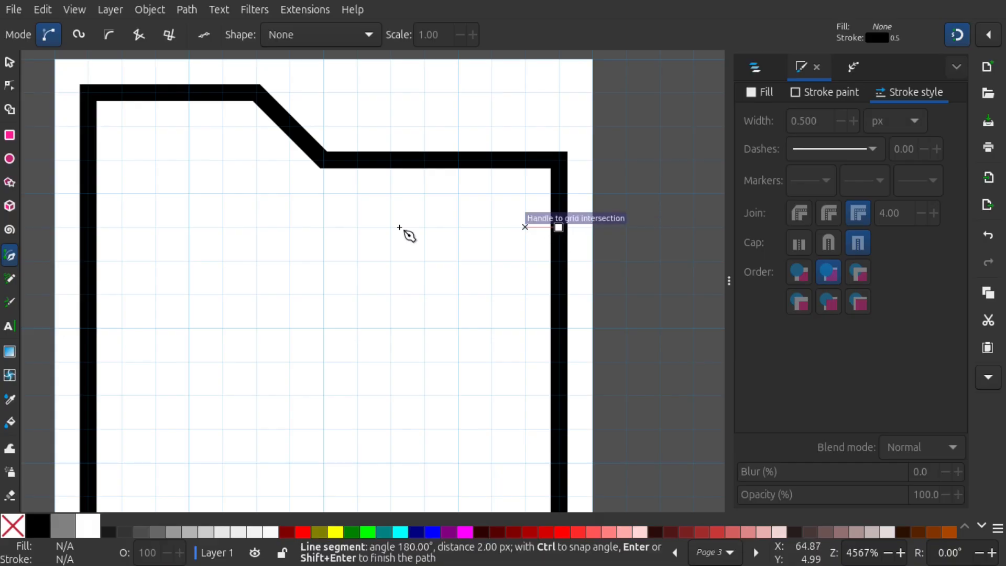
left_click(90, 227)
scroll(270, 175, "down", 1)
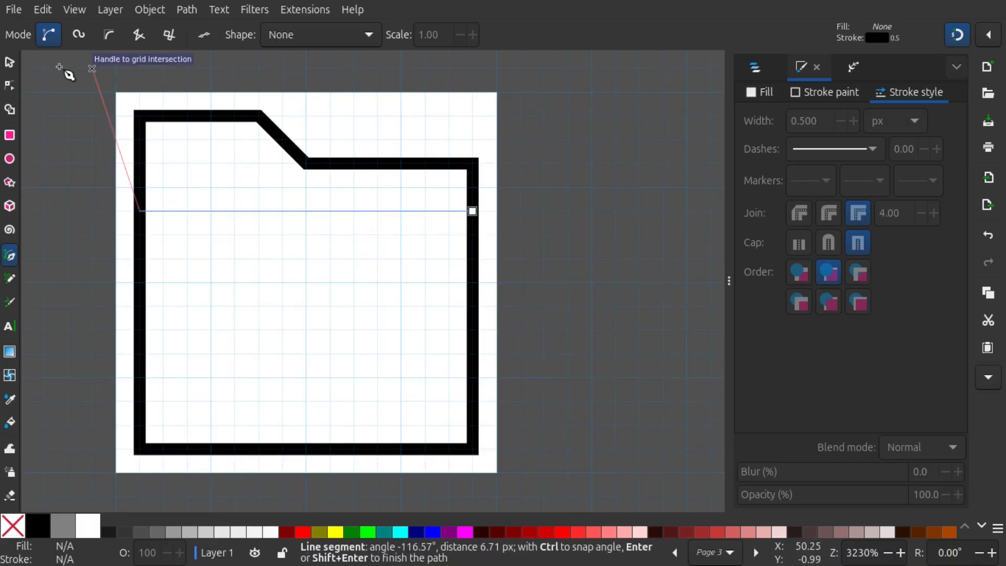
left_click(10, 63)
scroll(370, 224, "down", 2)
left_click(366, 241)
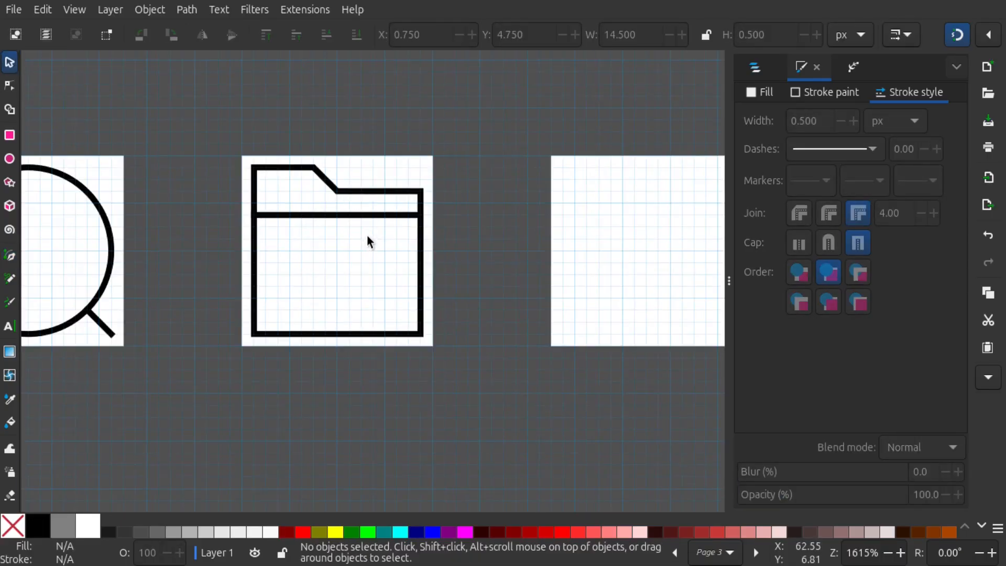
scroll(412, 246, "down", 1)
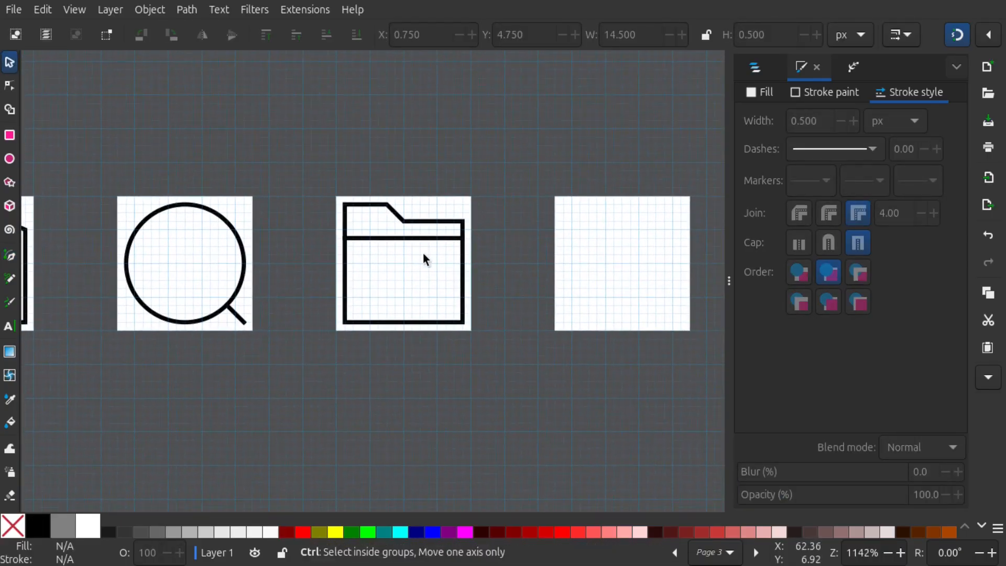
scroll(423, 253, "up", 1)
left_click_drag(527, 244, 486, 241)
left_click_drag(553, 238, 289, 241)
scroll(357, 210, "up", 1)
left_click_drag(455, 203, 391, 185)
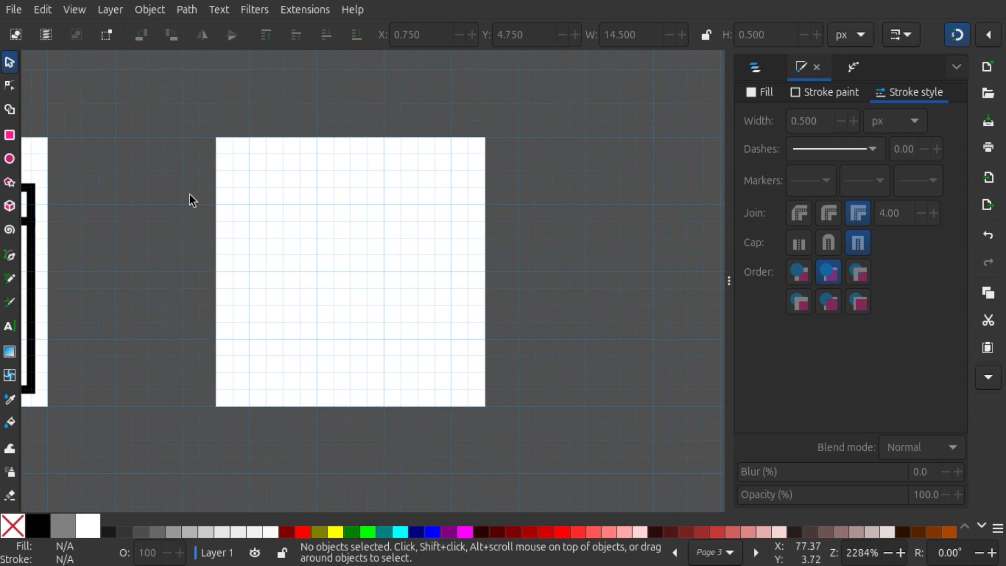
left_click_drag(204, 193, 424, 214)
scroll(396, 202, "down", 2)
left_click_drag(251, 200, 388, 197)
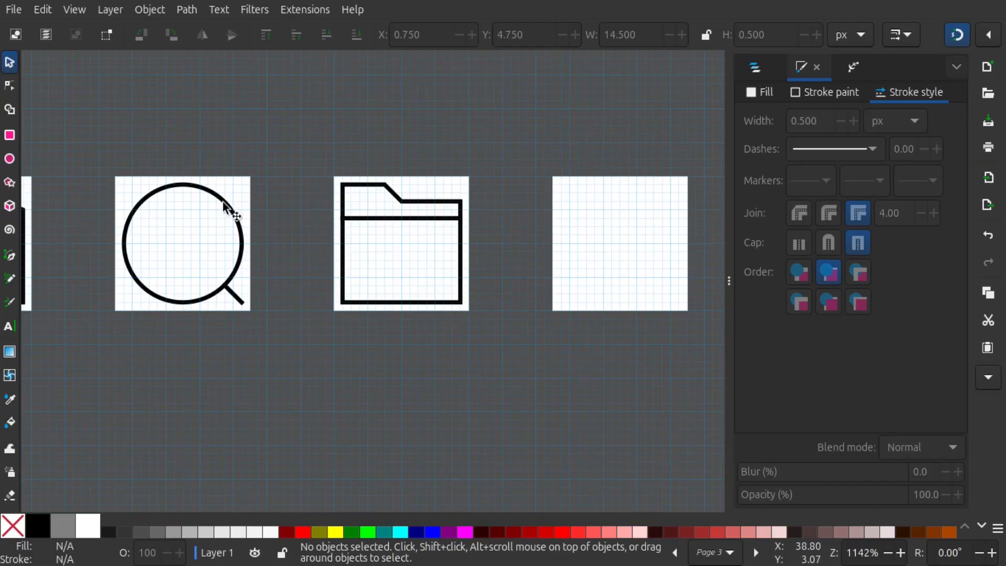
Duplicate the magnifying glass's circle and place the copy on page 4 at X 0.75, Y 0.75
left_click(222, 202, "ctrl")
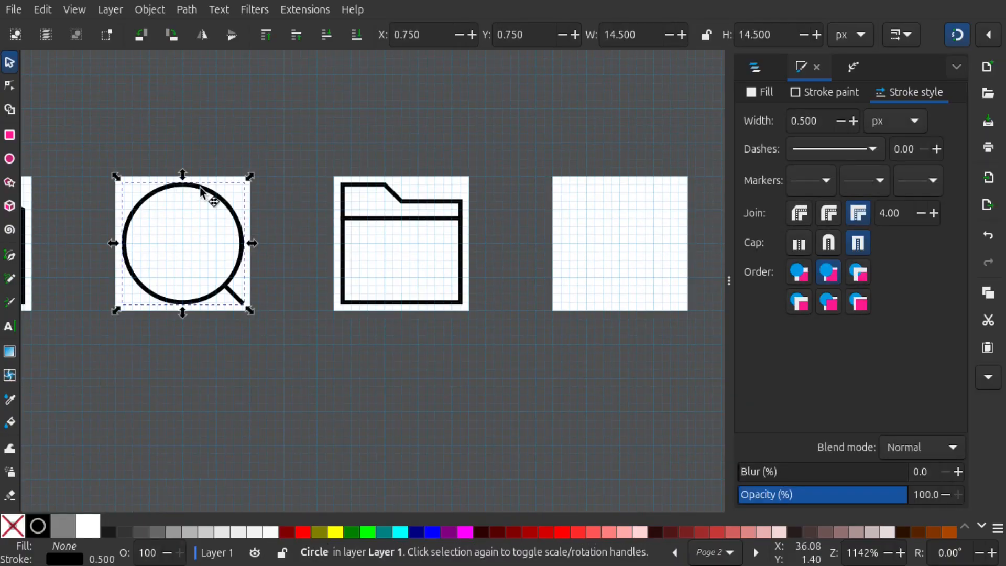
key("ctrl+d")
left_click_drag(199, 186, 419, 148)
scroll(465, 202, "up", 3)
scroll(419, 148, "up", 3)
scroll(347, 122, "down", 2)
left_click_drag(505, 306, 491, 187)
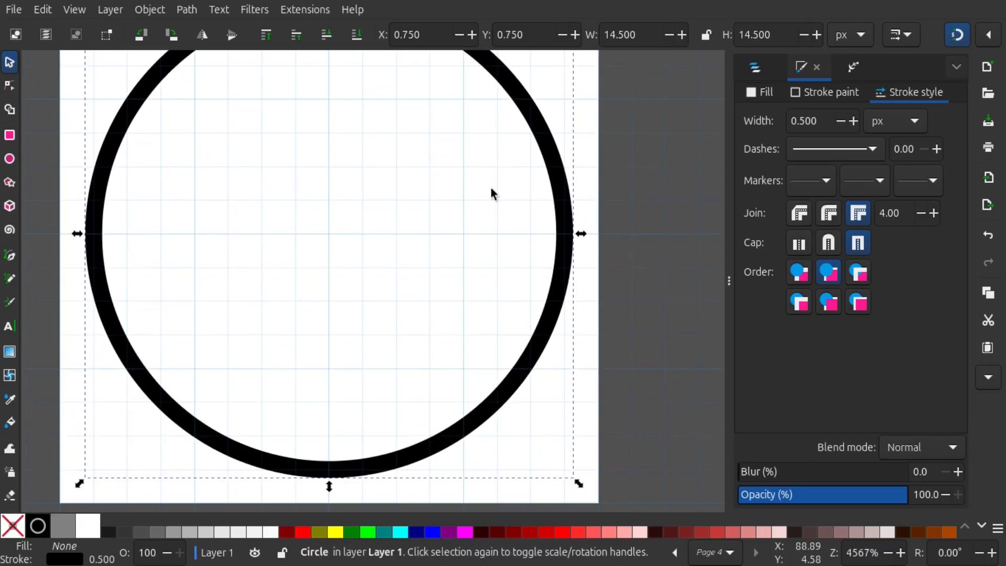
scroll(587, 221, "up", 3)
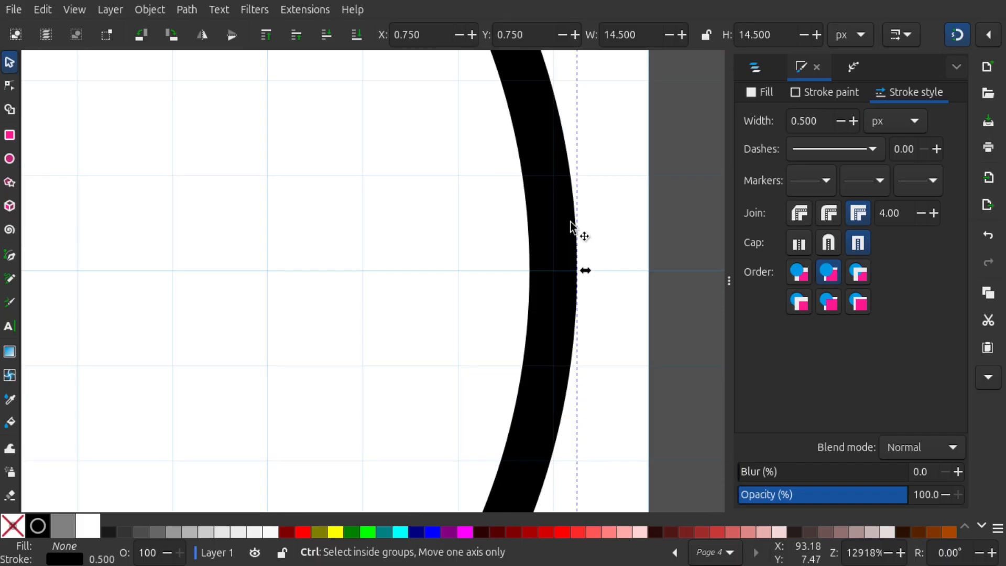
left_click(477, 257)
scroll(519, 288, "up", 1)
left_click_drag(417, 252, 406, 258)
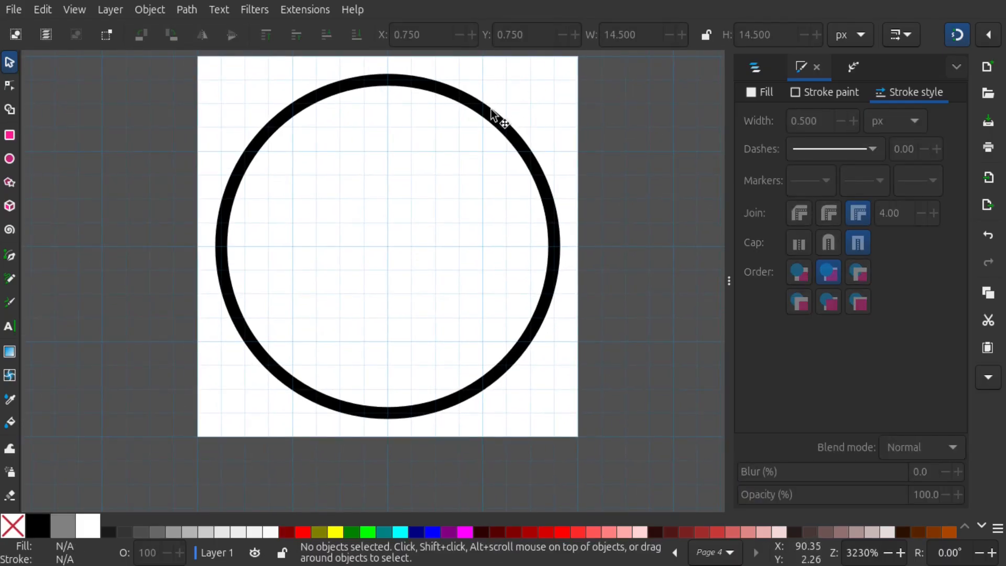
Draw a small circle about 2.8 px wide inside the large circle on page 4, centred at X 8, Y 3
left_click(9, 158)
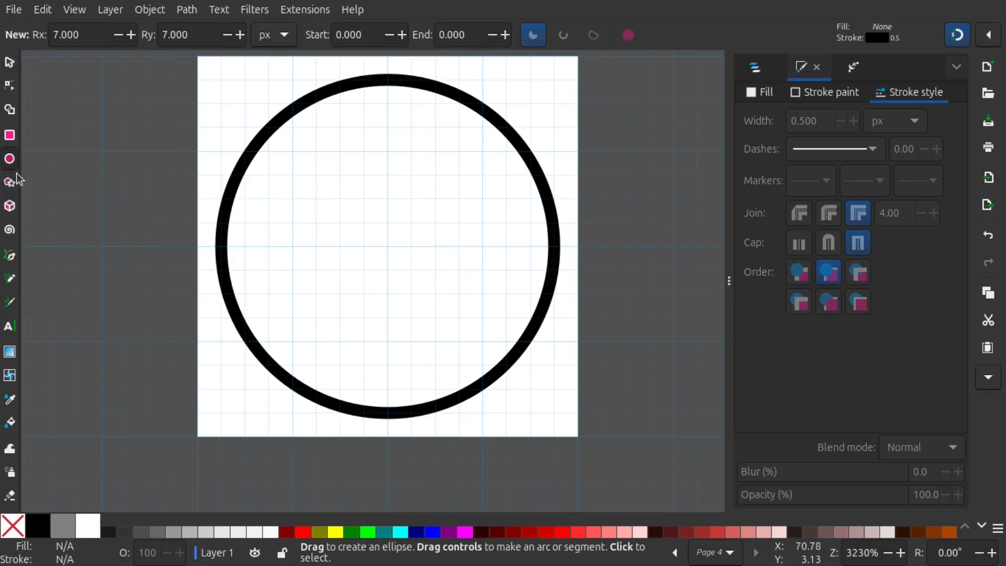
scroll(387, 128, "up", 2)
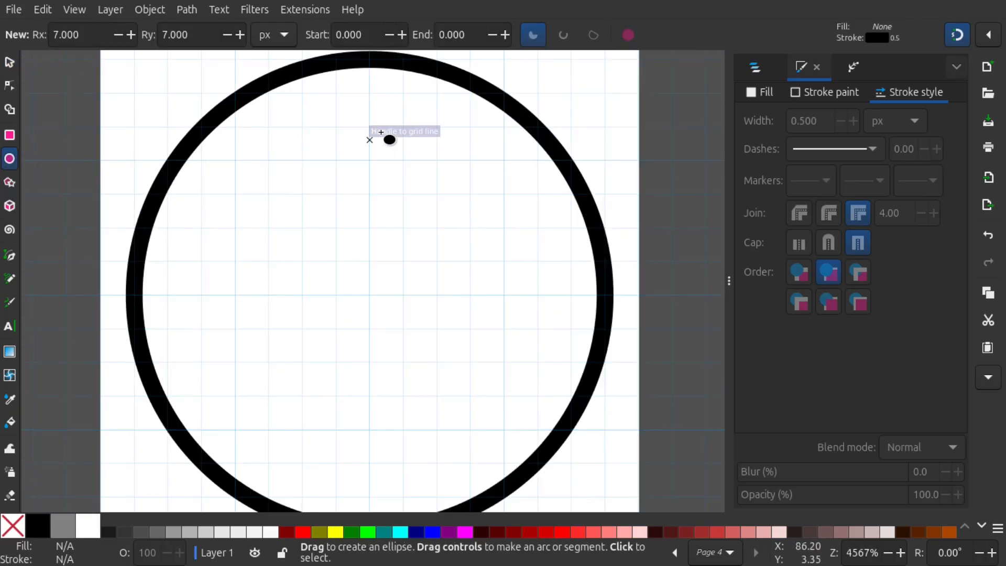
scroll(359, 116, "down", 1)
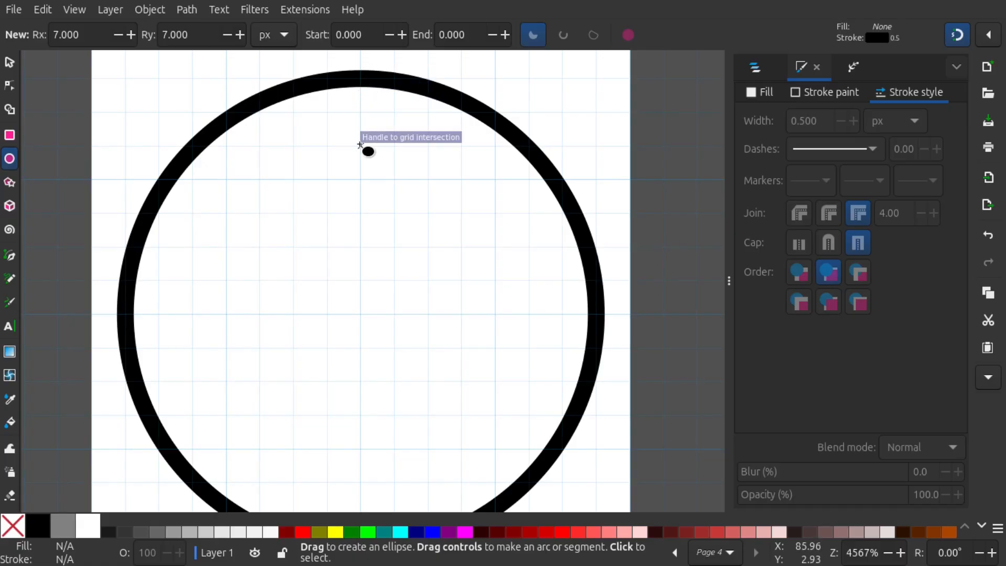
left_click_drag(359, 144, 402, 185)
left_click(10, 67)
scroll(332, 72, "up", 2)
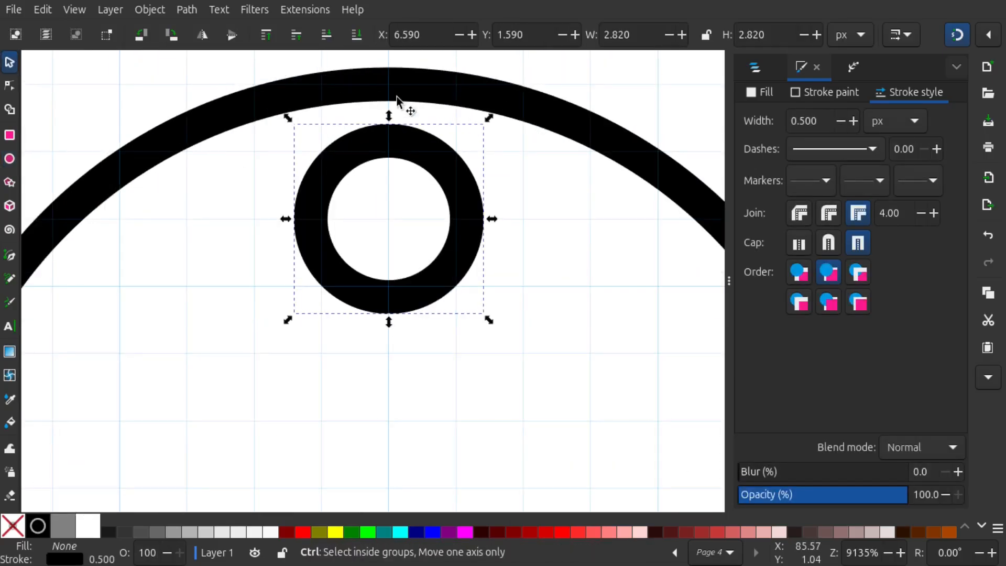
Move the small circle down to Y 2.75 and enlarge it uniformly to 4.5 × 4.5 px, centred horizontally on the page
left_click_drag(406, 158, 411, 226)
scroll(465, 190, "down", 3)
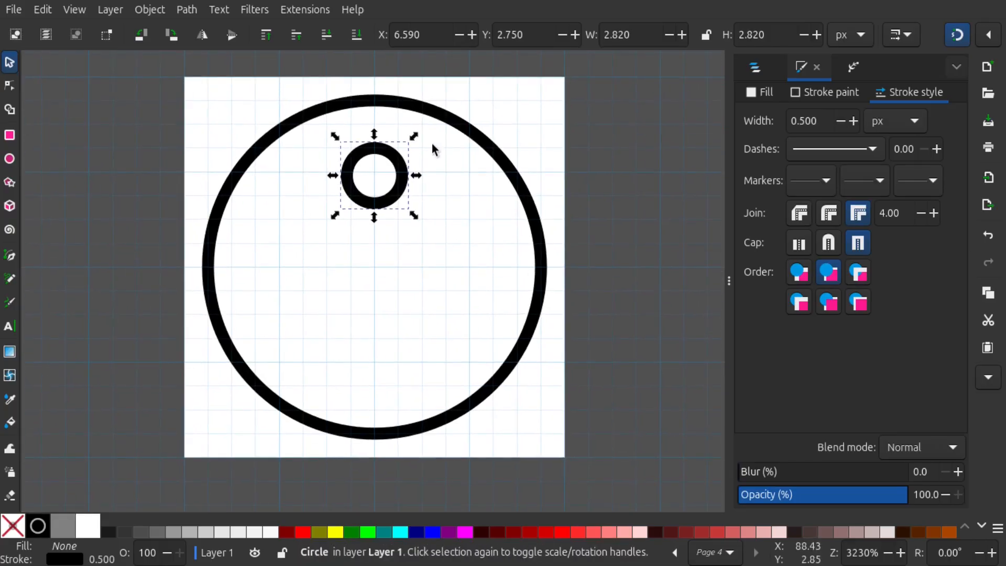
scroll(368, 230, "up", 1)
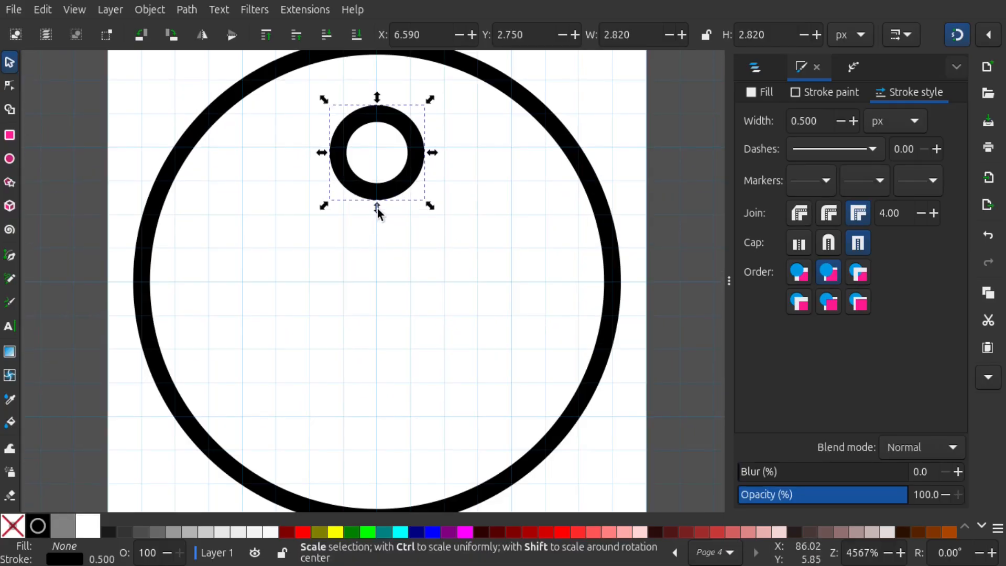
left_click_drag(379, 210, 378, 270)
scroll(413, 216, "down", 1)
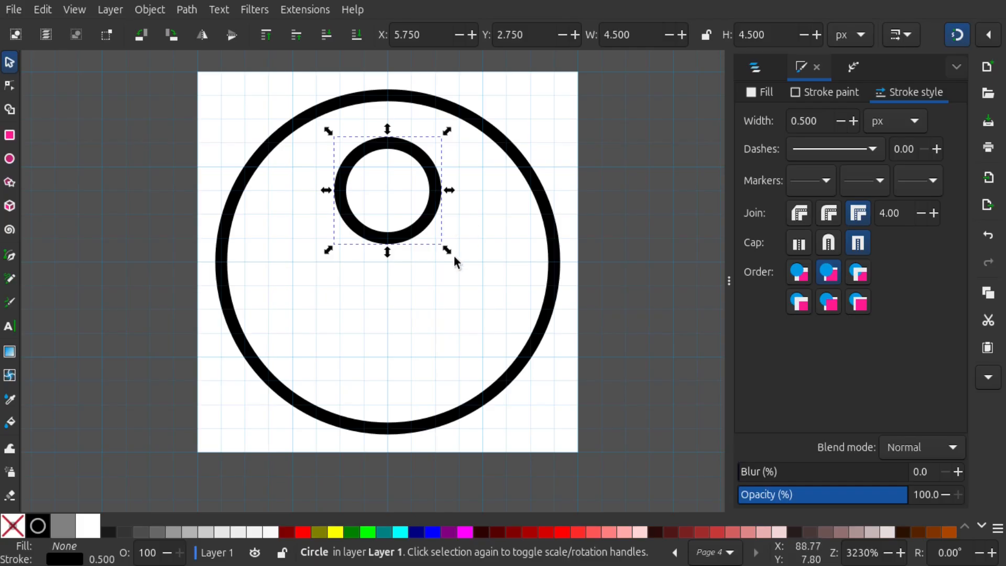
left_click(416, 259)
Duplicate the large circle on page 4 and move the copy straight down to Y 8.75
scroll(460, 237, "up", 1)
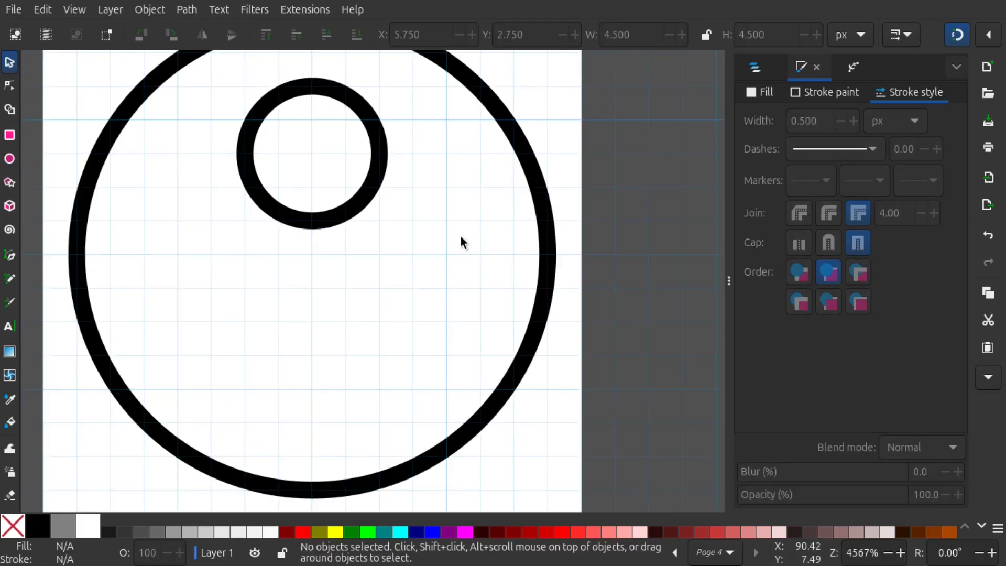
scroll(459, 233, "down", 1)
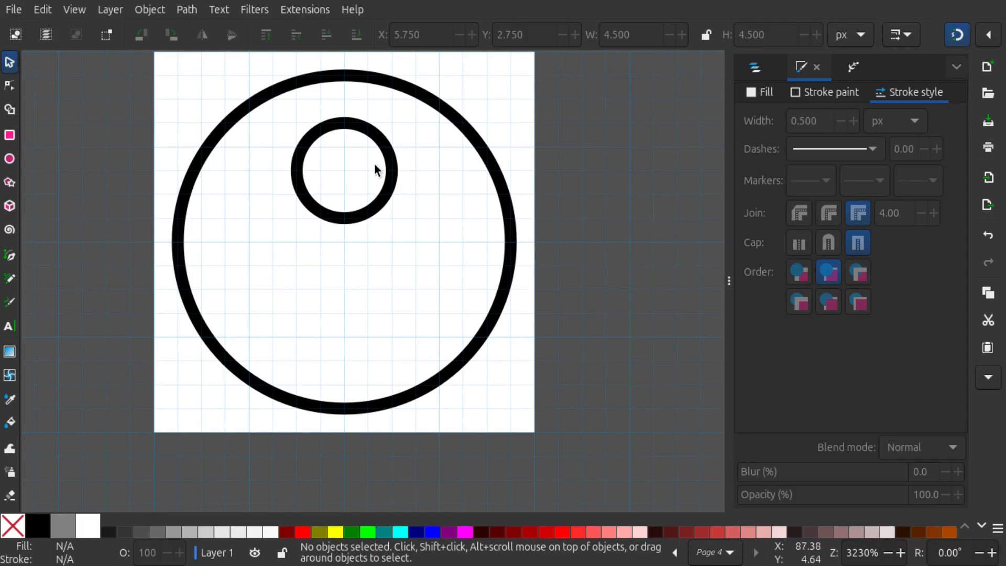
scroll(370, 176, "down", 1)
left_click(436, 142)
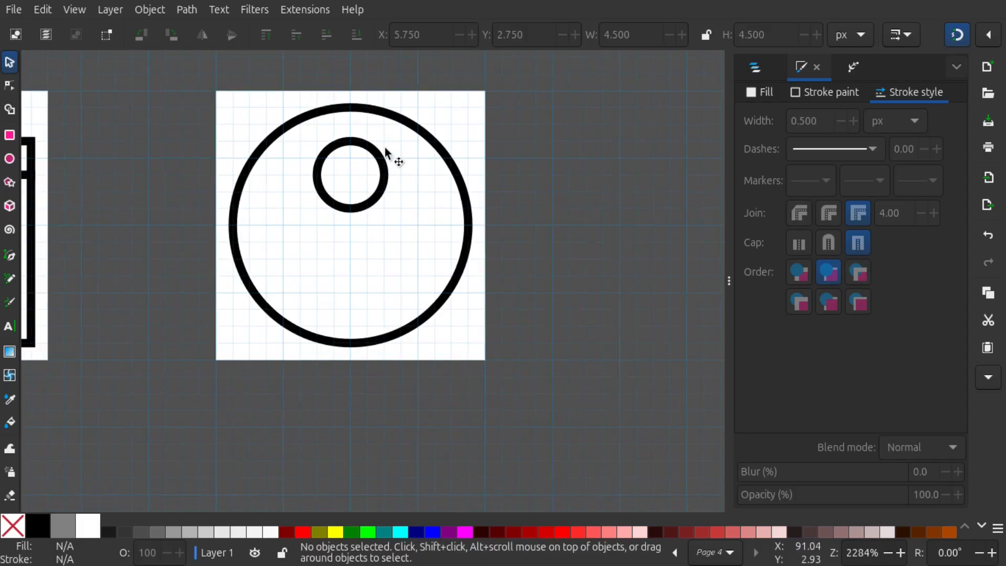
left_click(440, 146)
left_click(439, 147)
key("ctrl")
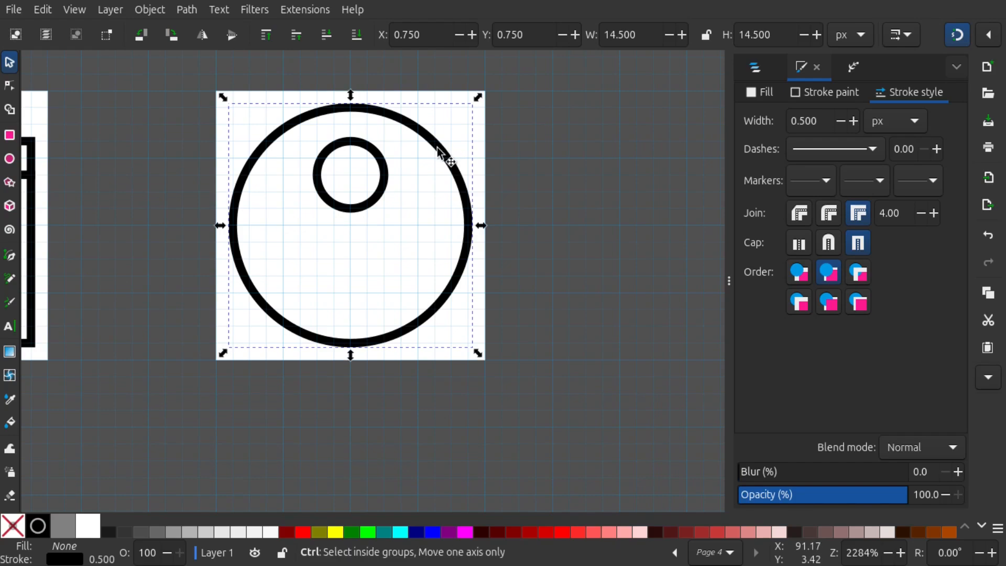
left_click_drag(390, 123, 370, 254)
scroll(371, 225, "up", 1)
left_click(431, 203)
scroll(437, 173, "down", 2)
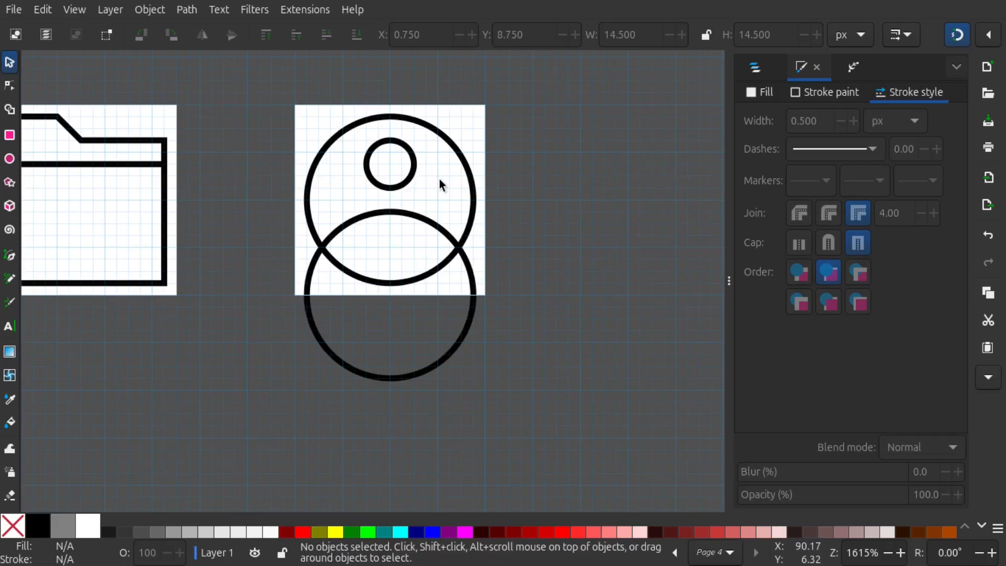
Duplicate the upper large circle in place and give the copy a red stroke
scroll(430, 183, "up", 1)
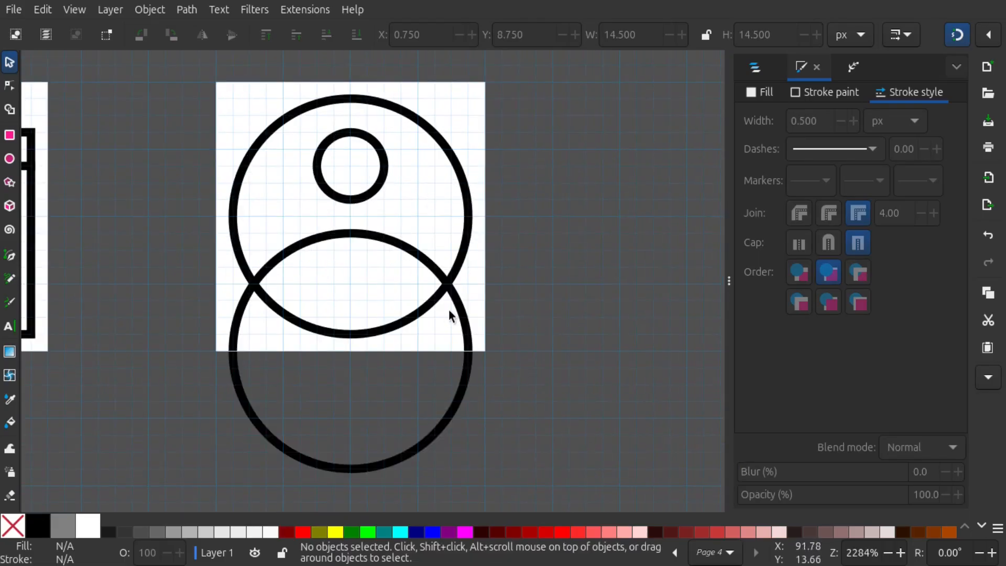
left_click(427, 123)
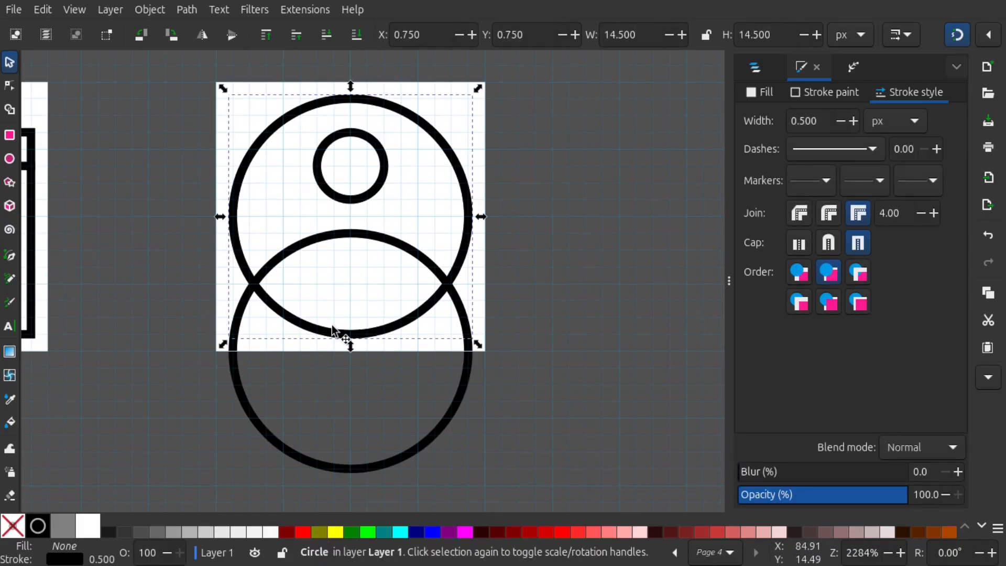
left_click(303, 532, "shift")
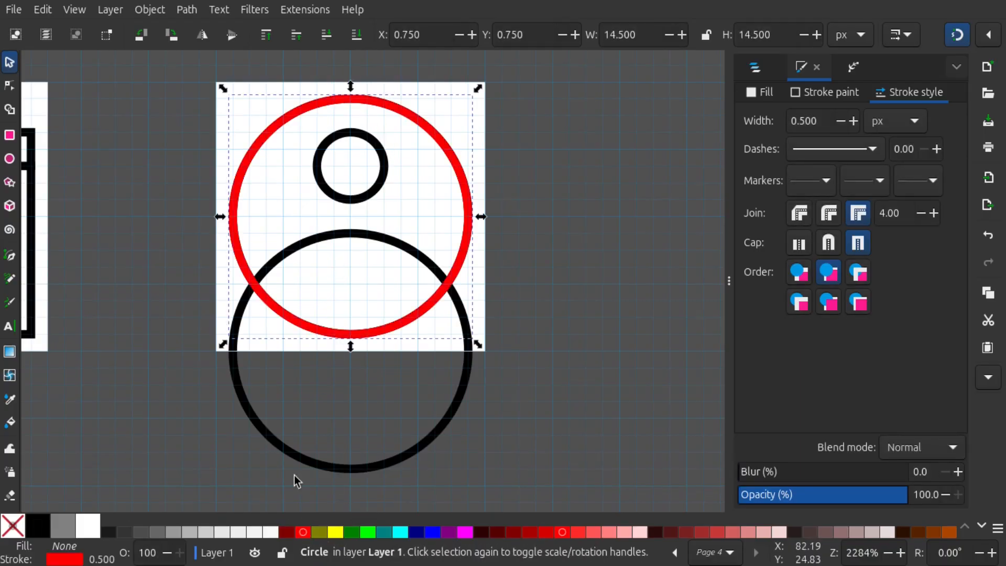
left_click_drag(327, 238, 337, 232)
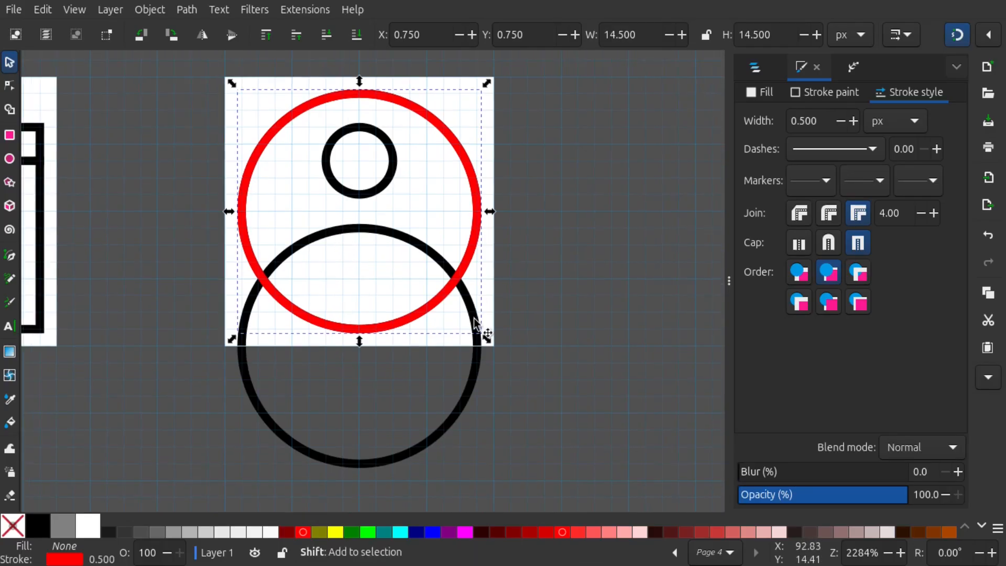
Cut the lower circle's path with the red circle and delete the arc that lies outside the upper circle
left_click(480, 333, "shift")
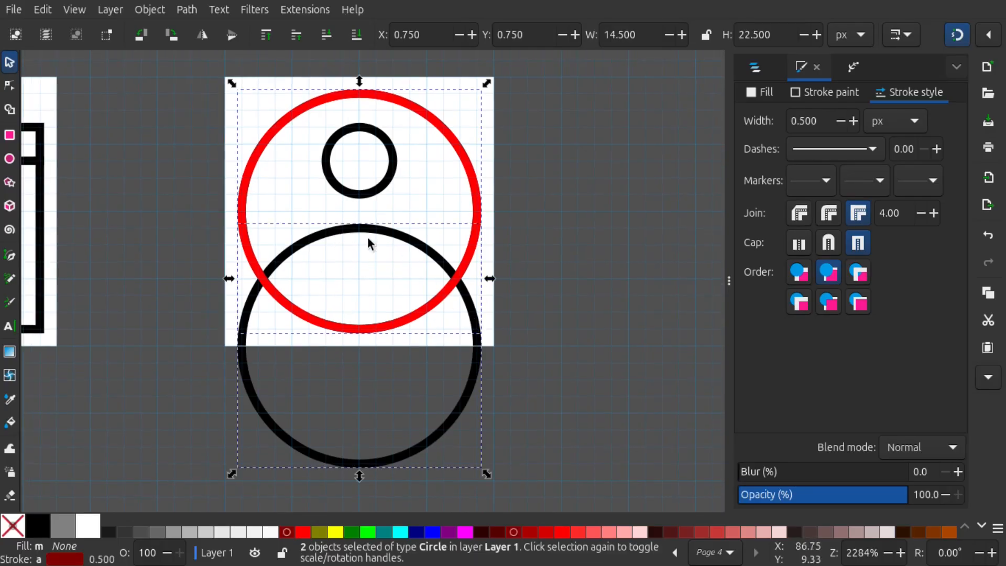
left_click(185, 10)
left_click(208, 189)
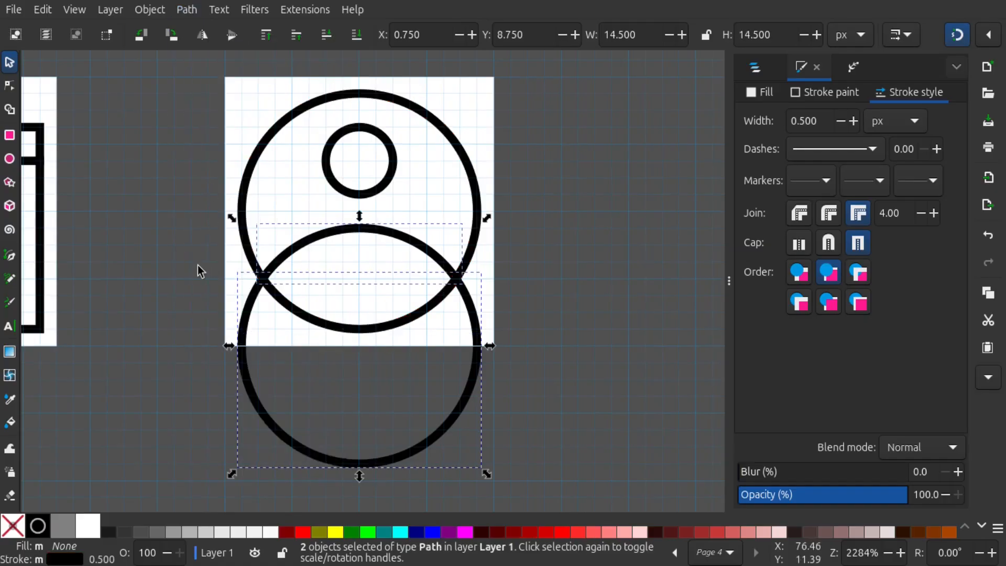
left_click(241, 281)
left_click(253, 304)
left_click_drag(253, 304, 451, 375)
key("Delete")
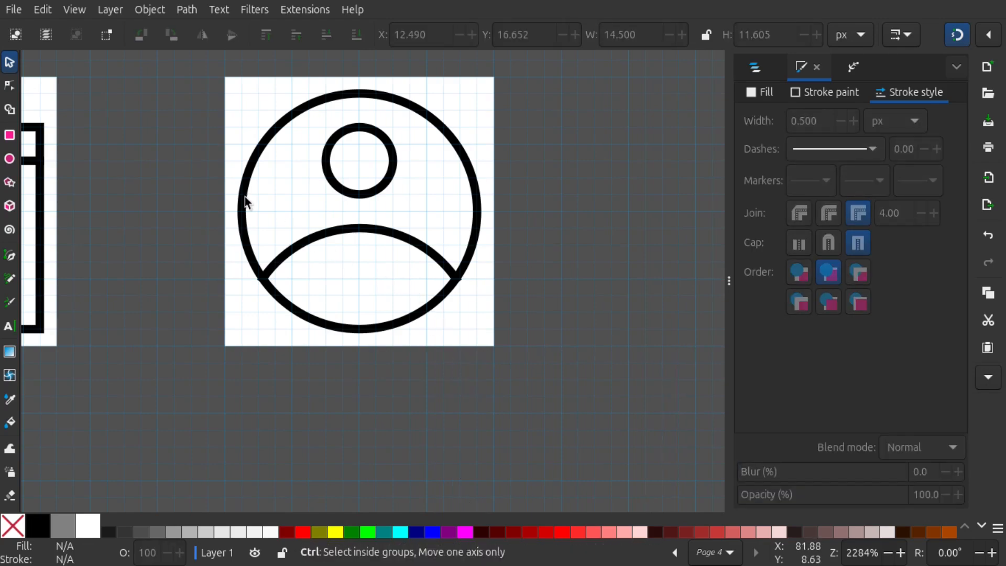
left_click_drag(141, 150, 384, 213)
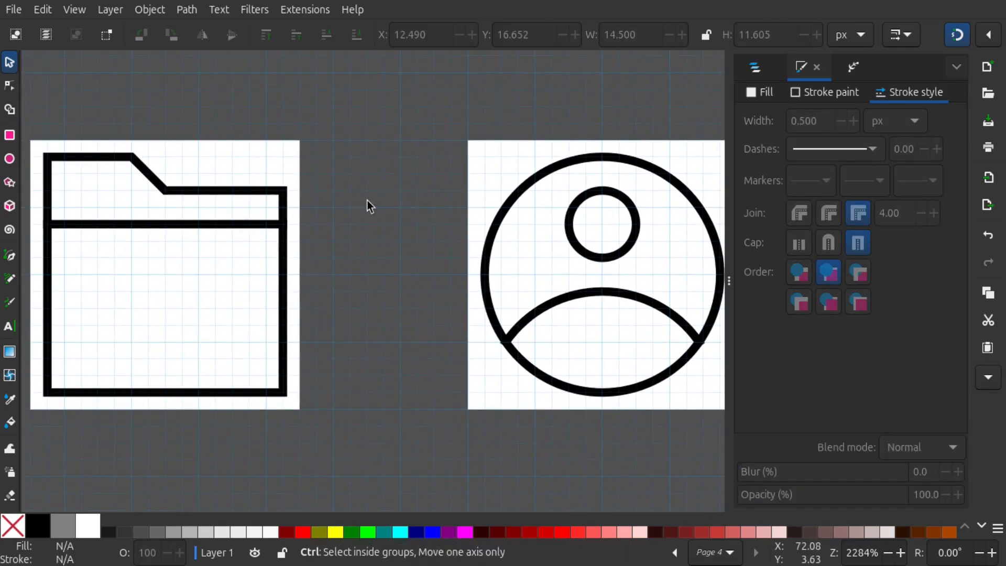
scroll(366, 200, "down", 5)
left_click_drag(361, 206, 460, 251)
scroll(409, 247, "up", 1)
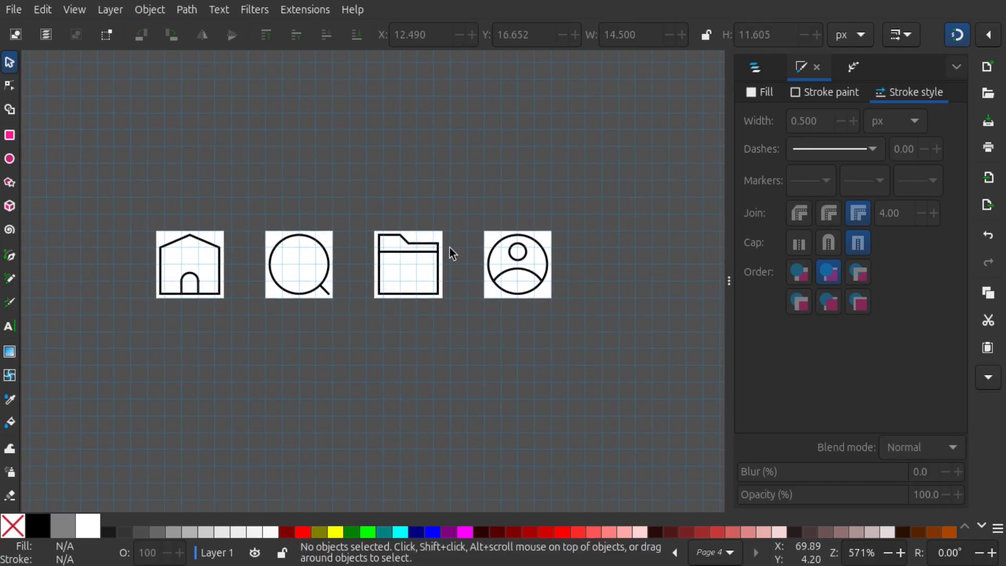